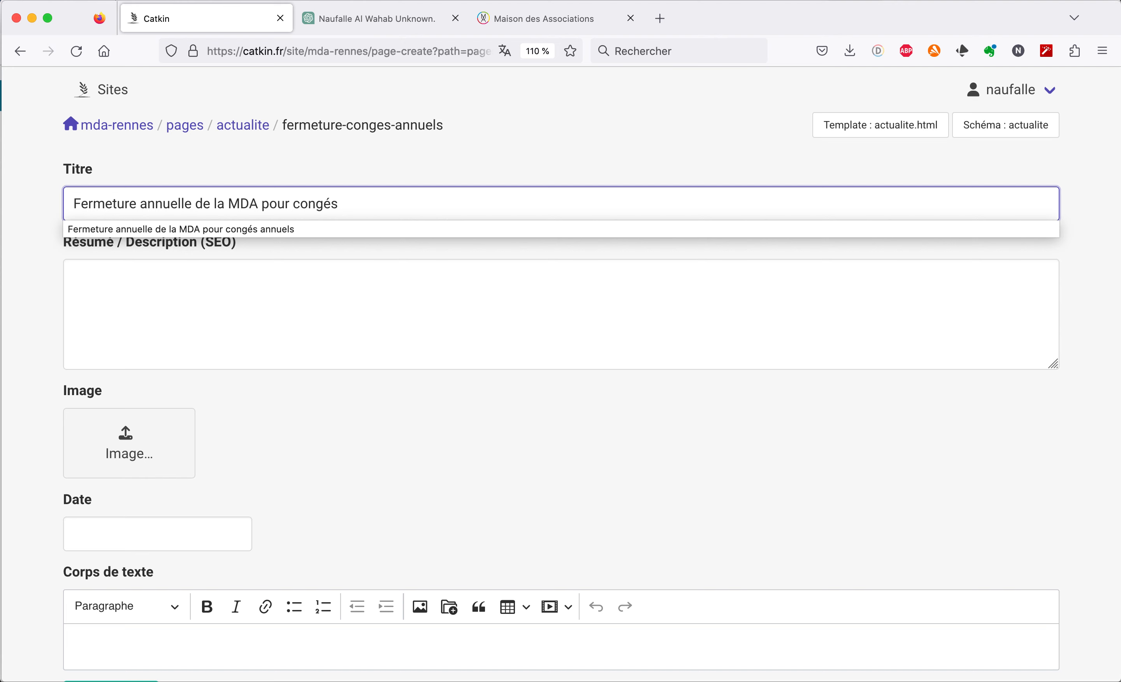
Complete the page title as "Fermeture annuelle de la MDA pour congés de fin d'année".
{"action": "type", "text": "fin d'année"}
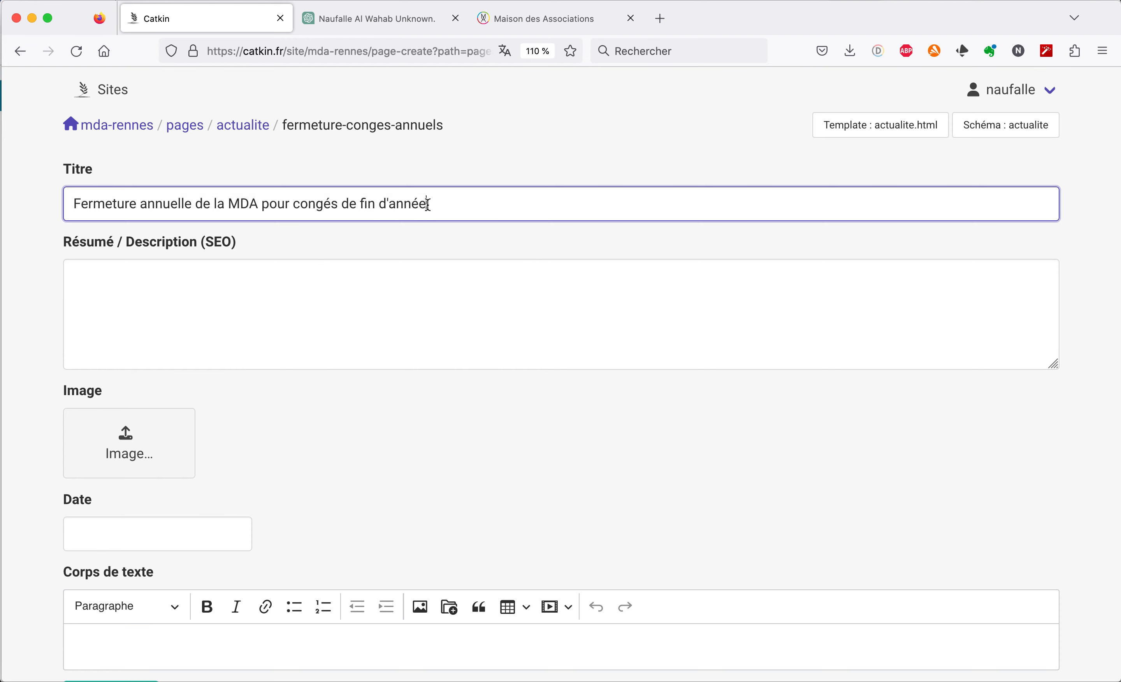
Copy the two opening sentences from the article request in ChatGPT into the Catkin page's Résumé / Description, changing "Retrouvez" to "Retrouvez-nous".
{"action": "left_click", "coordinate": [336, 308]}
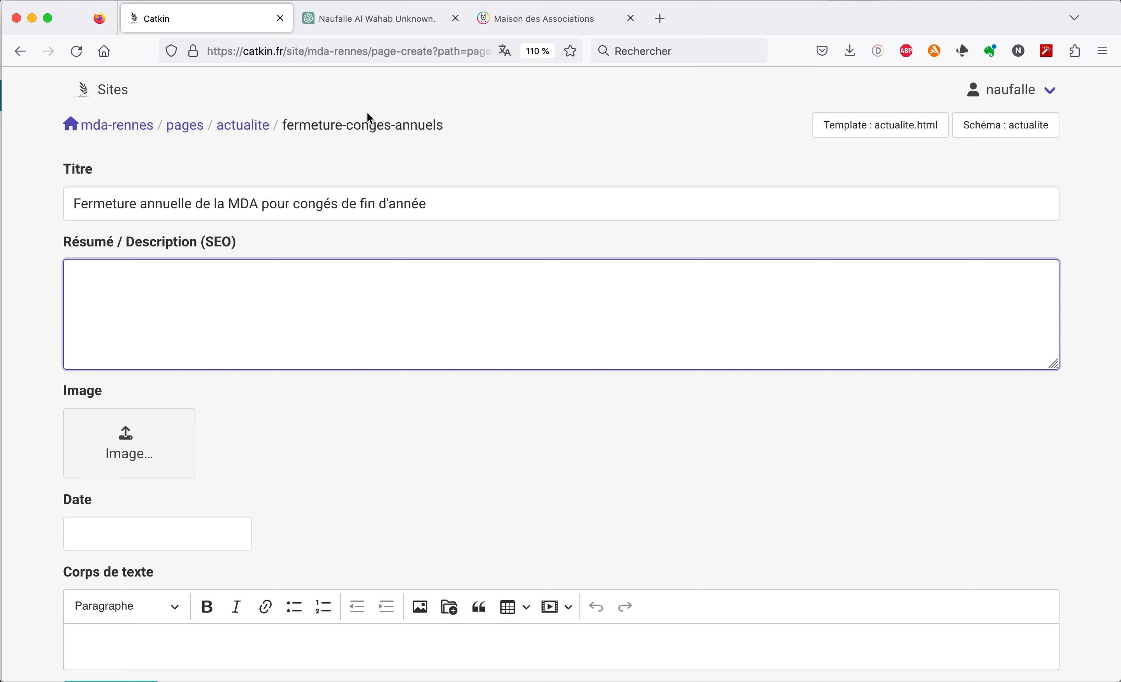
{"action": "left_click", "coordinate": [376, 23]}
{"action": "scroll", "coordinate": [388, 269], "scroll_direction": "up", "scroll_amount": 15}
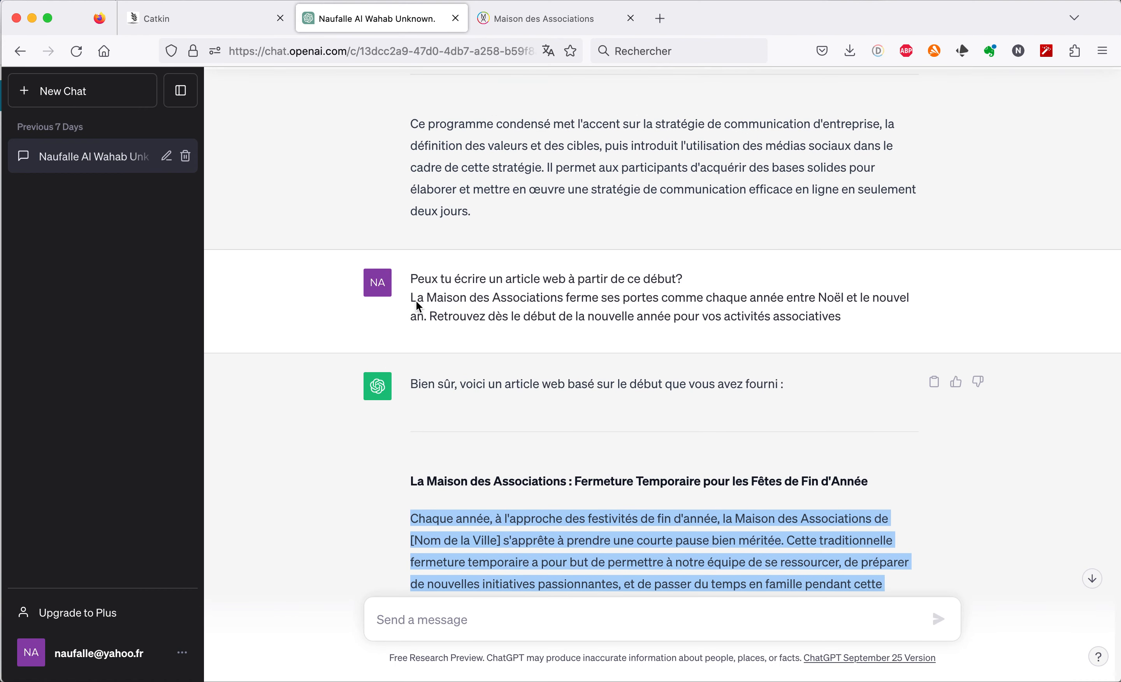
{"action": "left_click_drag", "start_coordinate": [412, 301], "coordinate": [759, 333]}
{"action": "key", "text": "super+c"}
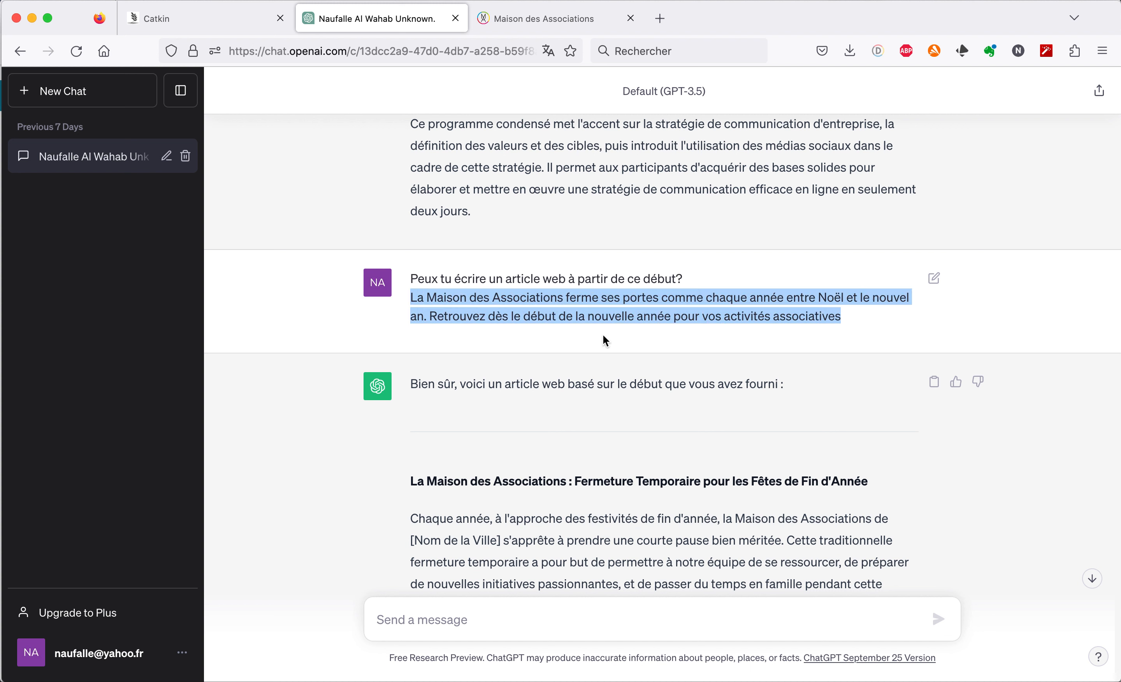
{"action": "left_click", "coordinate": [232, 24]}
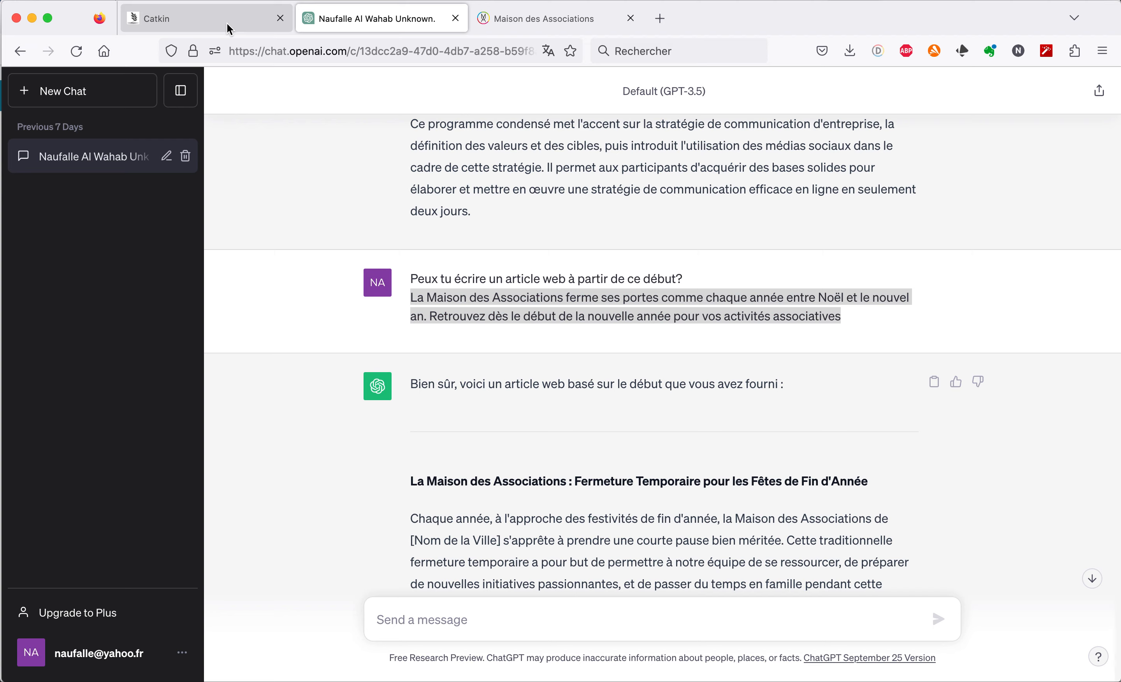
{"action": "key", "text": "super+v"}
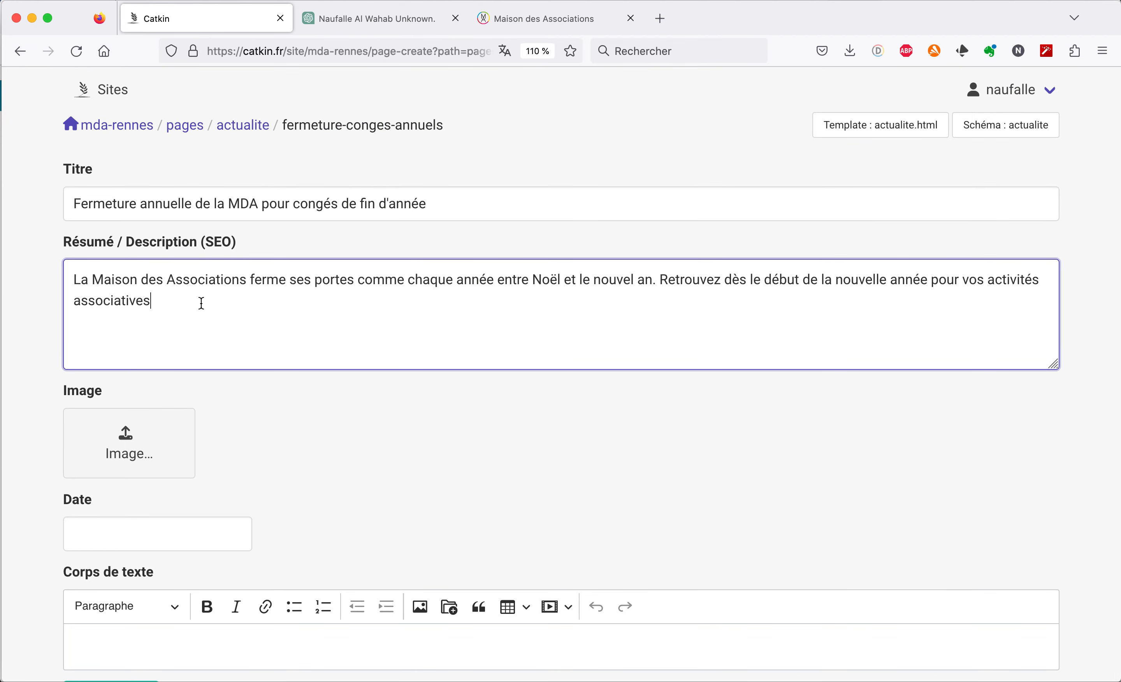
{"action": "left_click", "coordinate": [721, 280]}
{"action": "type", "text": "-nous"}
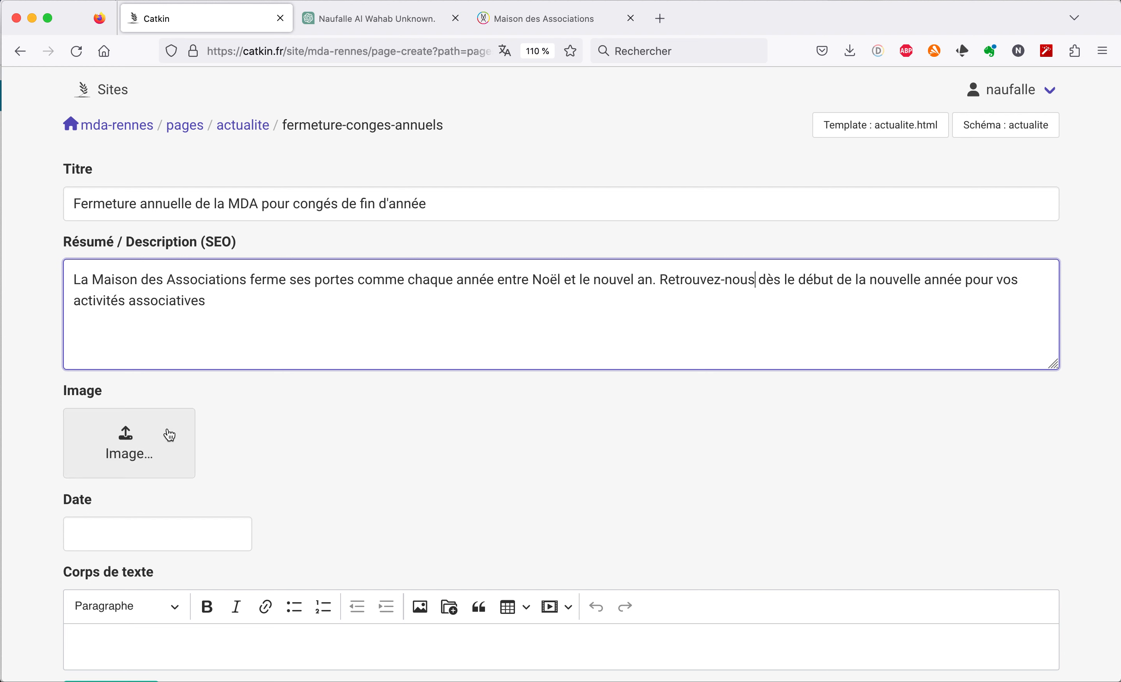
Search the computer for "mda jardin" and upload MDA jardin.png as the page's image.
{"action": "left_click", "coordinate": [131, 445]}
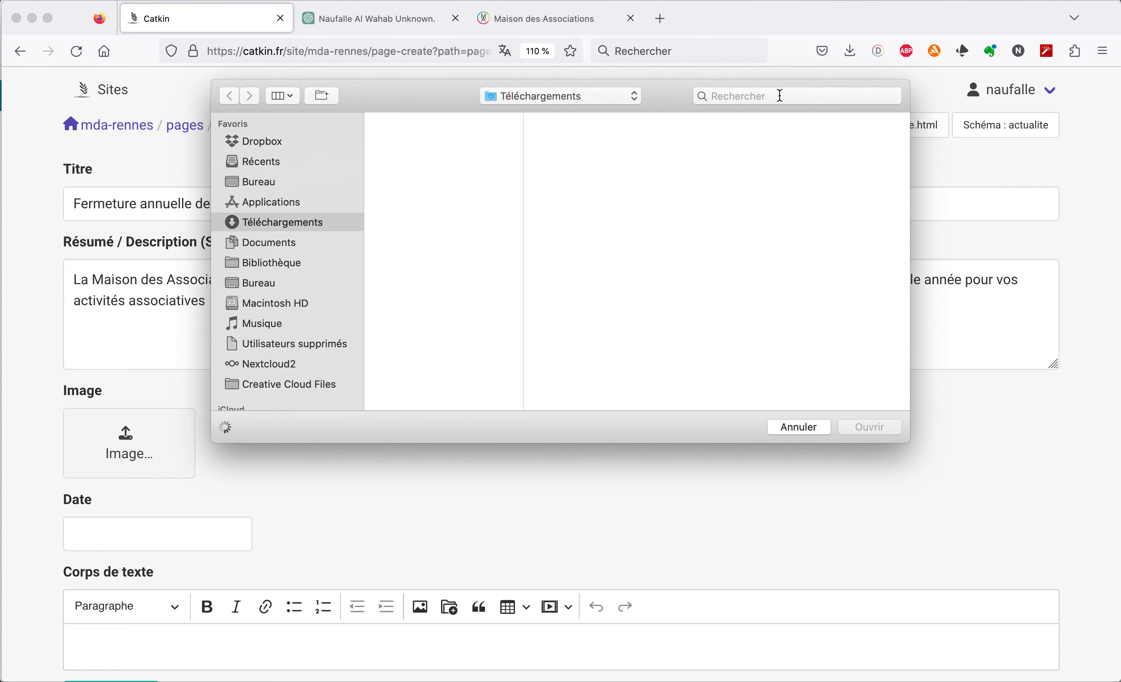
{"action": "left_click", "coordinate": [781, 97]}
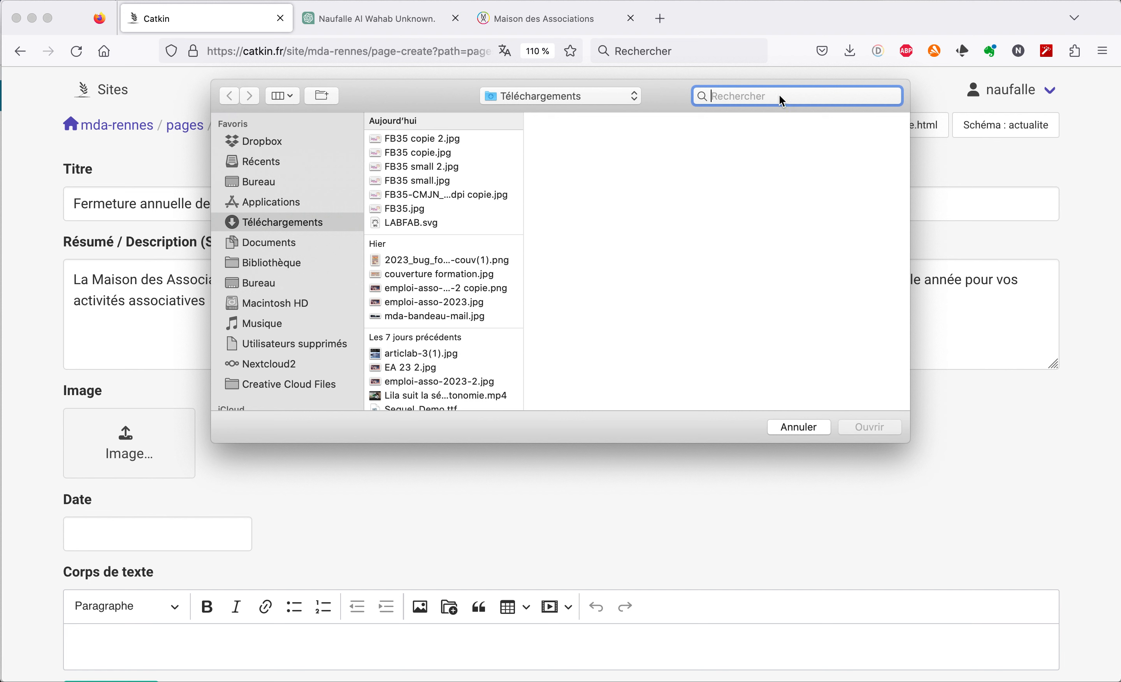
{"action": "type", "text": "mda j"}
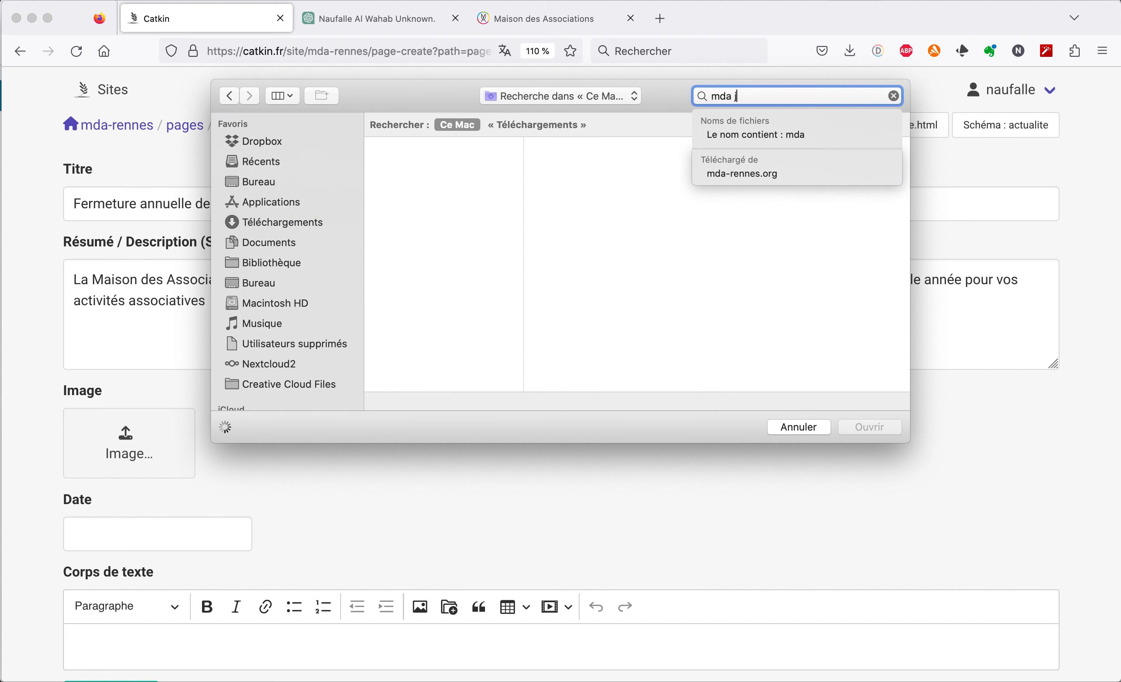
{"action": "type", "text": "ardin"}
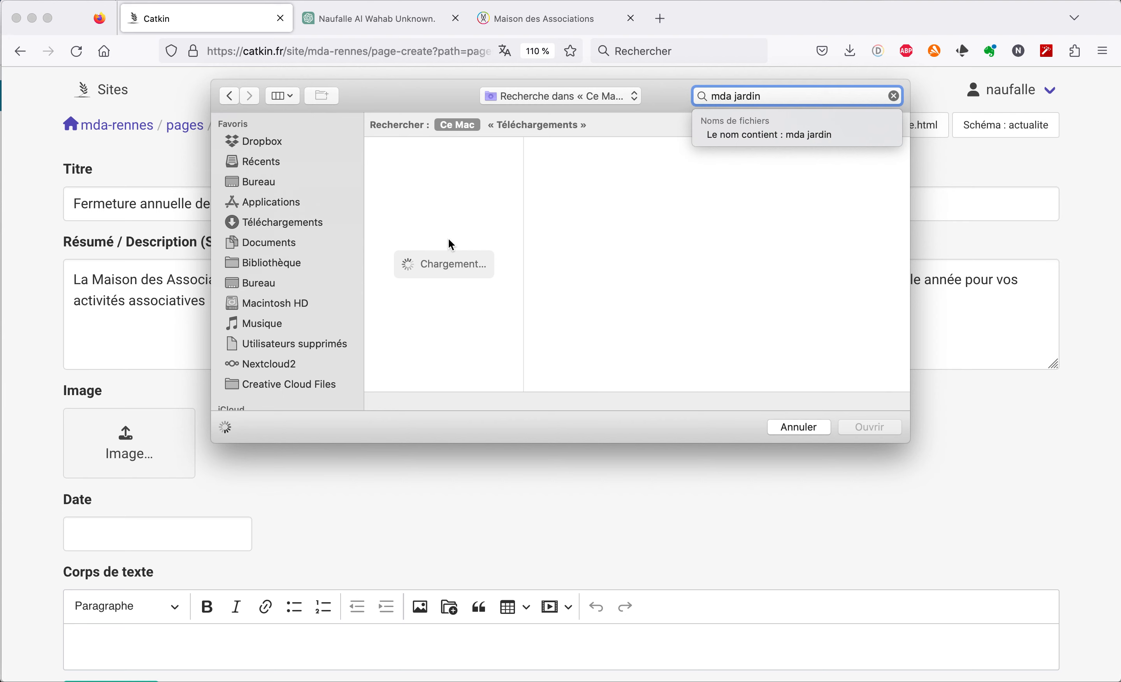
{"action": "scroll", "coordinate": [450, 241], "scroll_direction": "down", "scroll_amount": 15}
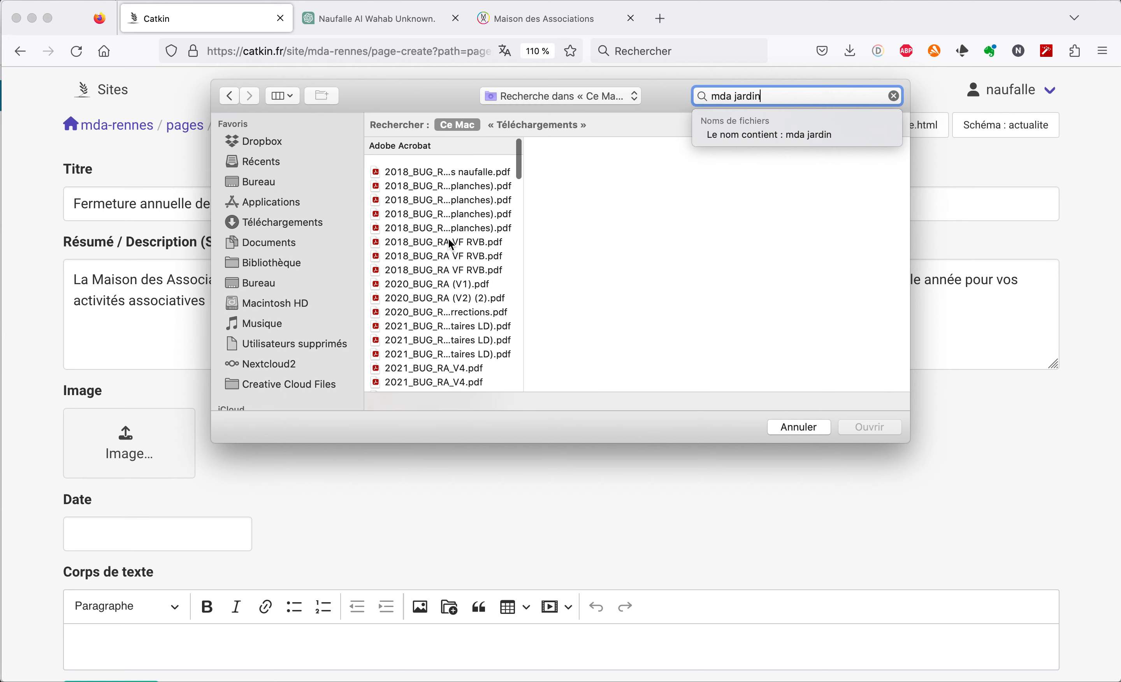
{"action": "scroll", "coordinate": [450, 241], "scroll_direction": "down", "scroll_amount": 10}
{"action": "scroll", "coordinate": [450, 241], "scroll_direction": "up", "scroll_amount": 8}
{"action": "scroll", "coordinate": [450, 241], "scroll_direction": "up", "scroll_amount": 5}
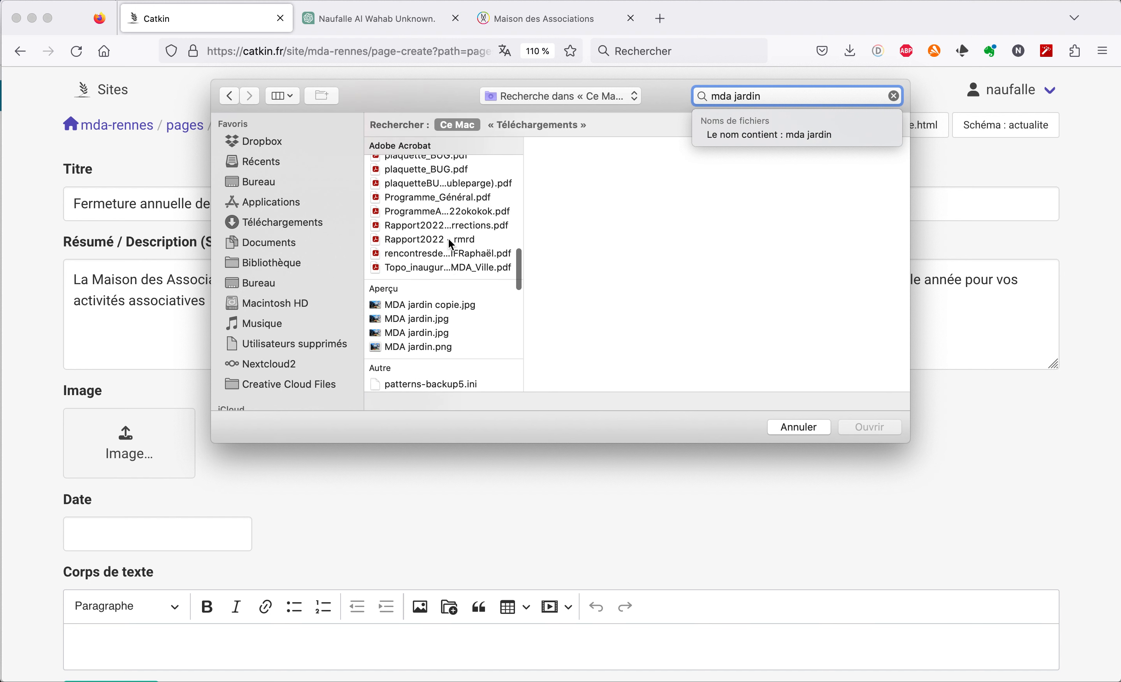
{"action": "left_click", "coordinate": [431, 322]}
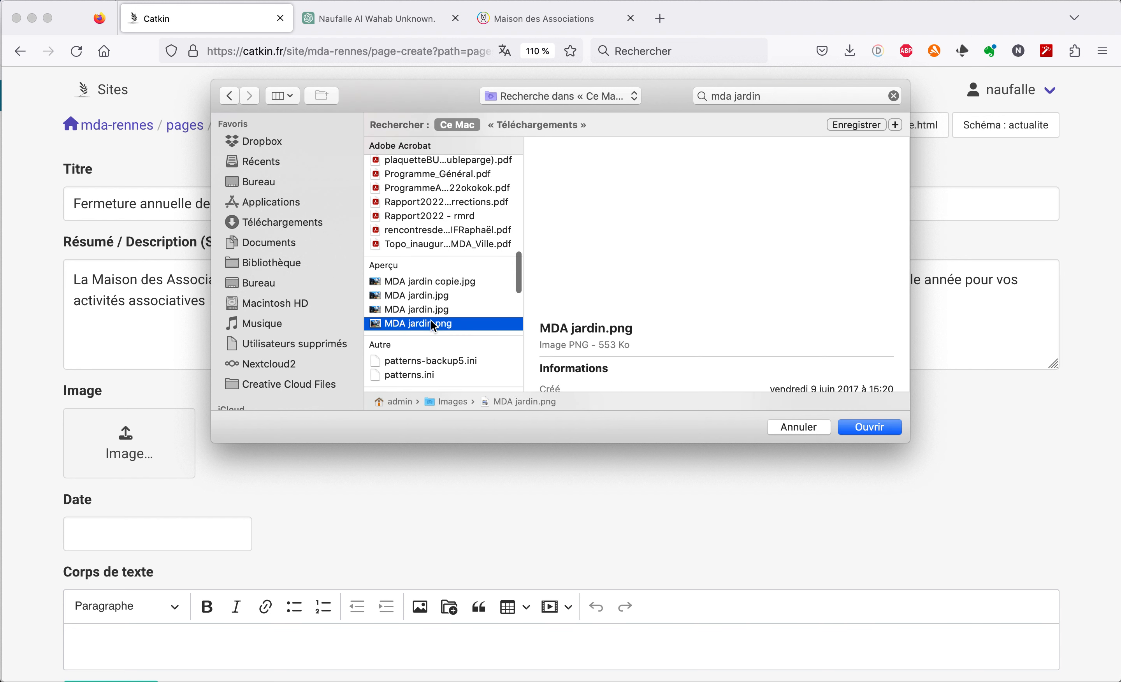
{"action": "key", "text": "Return"}
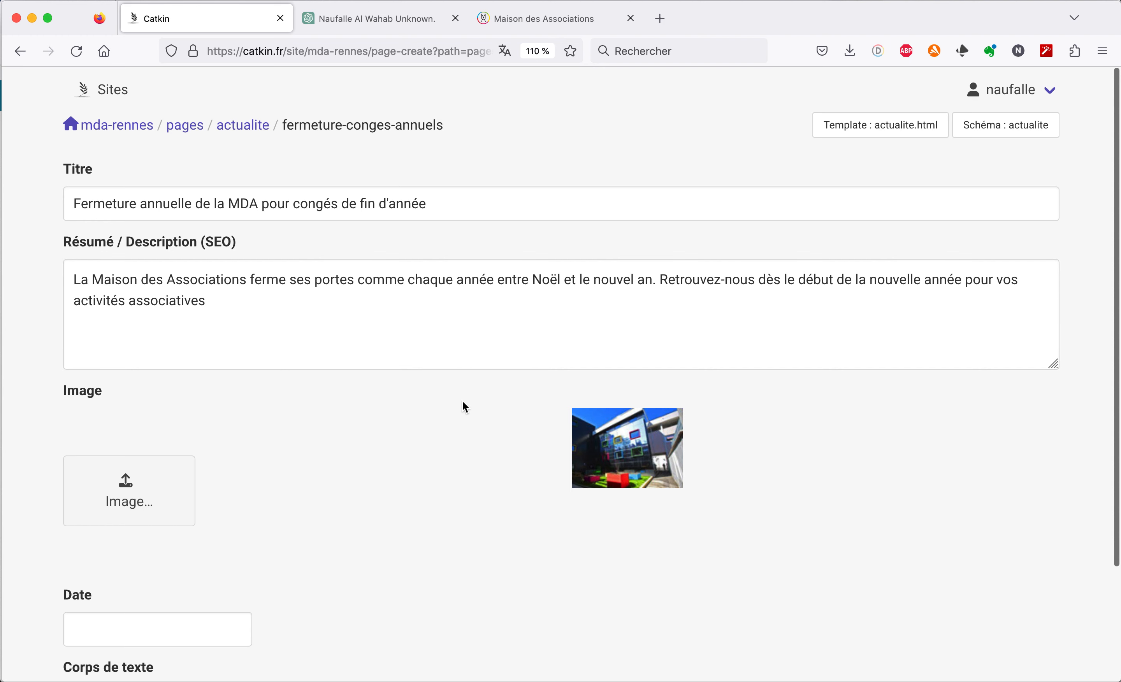
Set the page's date to 11 December 2023.
{"action": "left_click", "coordinate": [190, 637]}
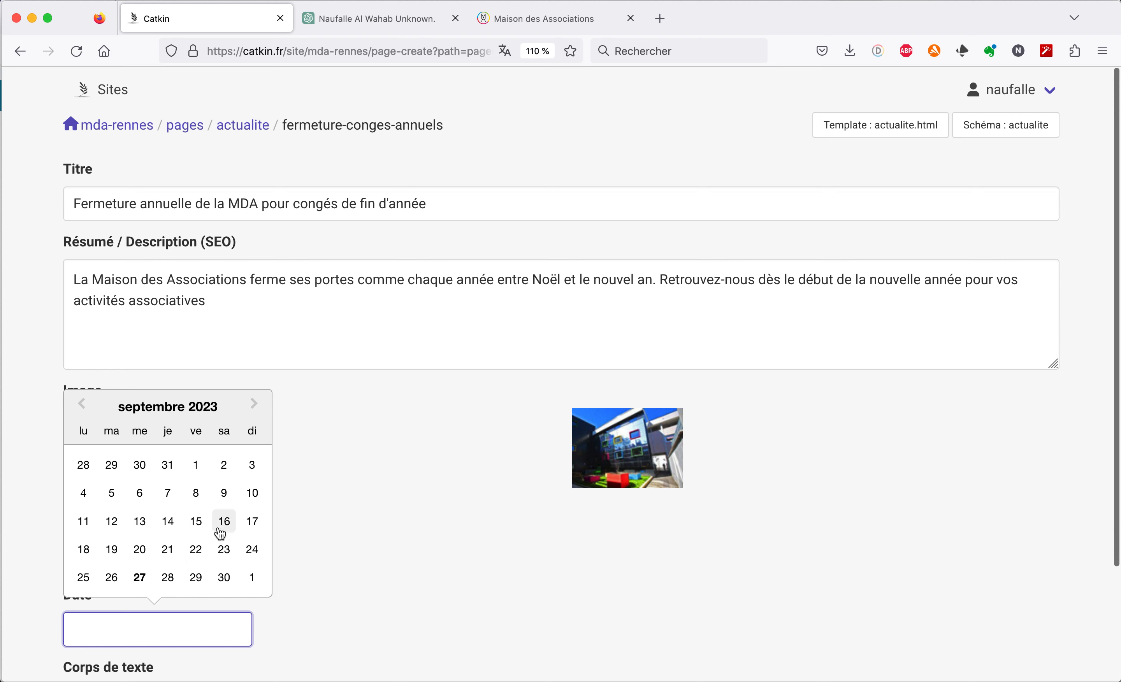
{"action": "left_click", "coordinate": [262, 417]}
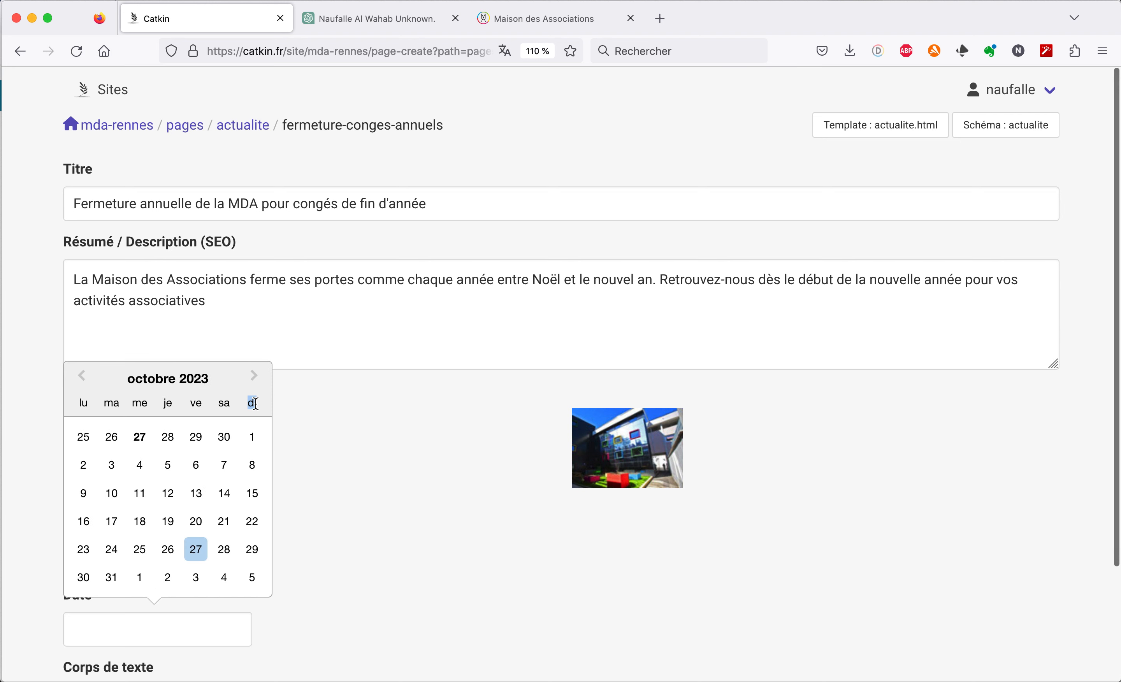
{"action": "triple_click", "coordinate": [257, 385]}
{"action": "left_click", "coordinate": [255, 385]}
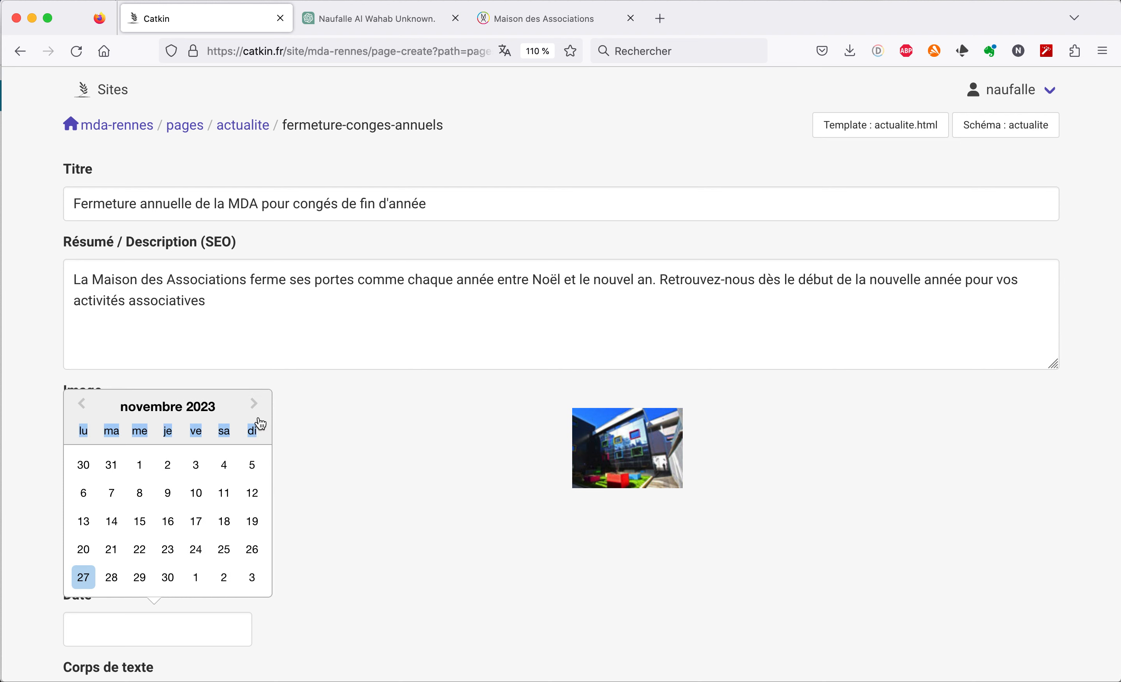
{"action": "left_click", "coordinate": [256, 404]}
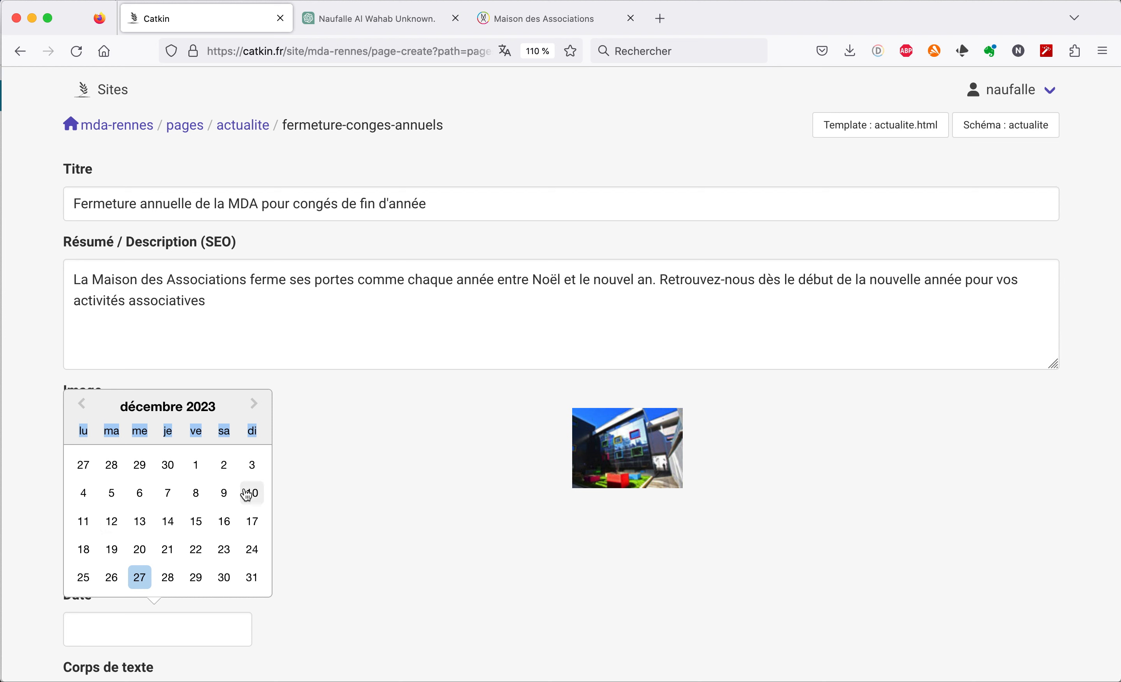
{"action": "left_click", "coordinate": [84, 527]}
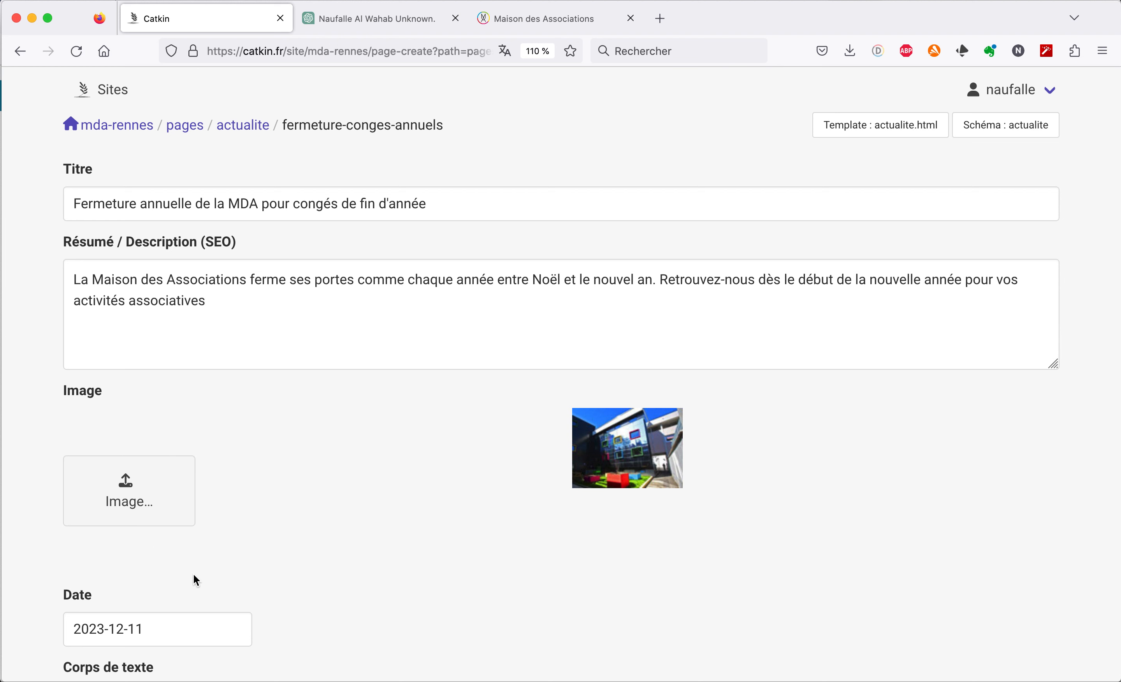
Copy the ChatGPT article from its bold heading through "initiatives associatives passion" into the Catkin page's Corps de texte.
{"action": "scroll", "coordinate": [194, 580], "scroll_direction": "down", "scroll_amount": 3}
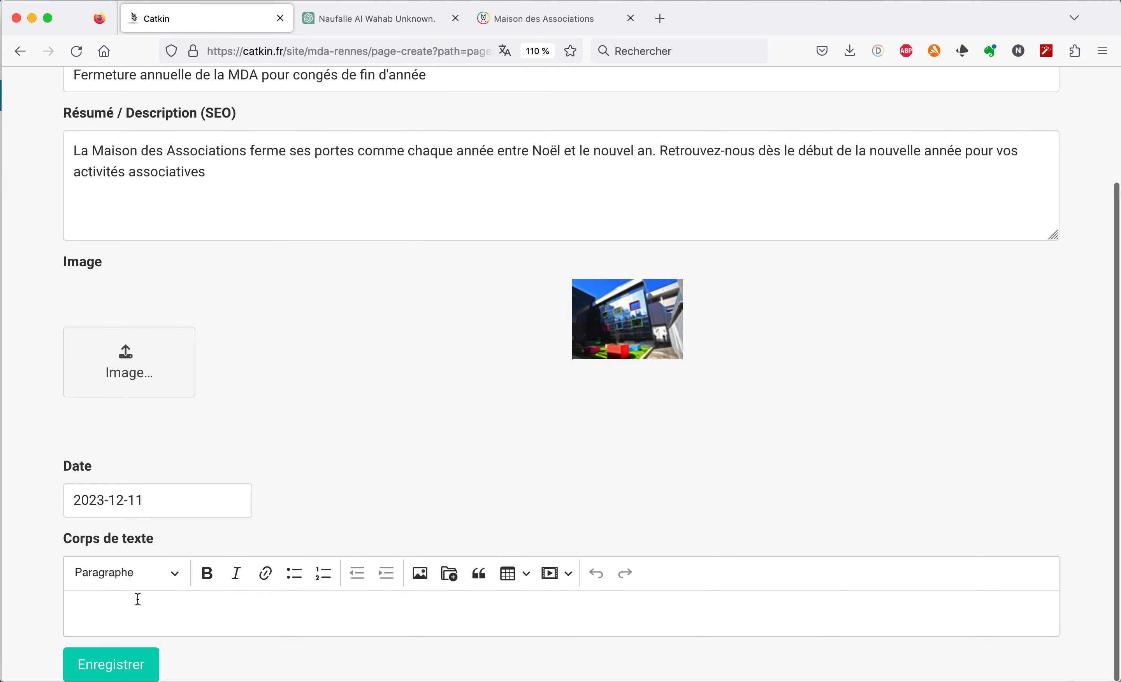
{"action": "left_click", "coordinate": [176, 576]}
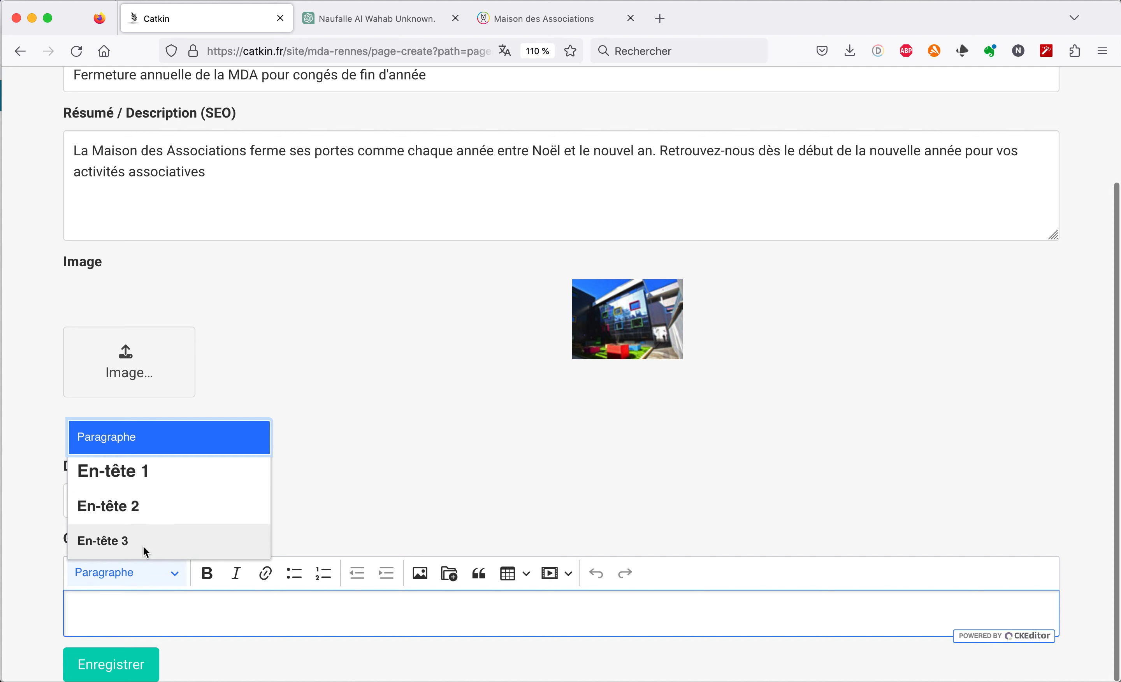
{"action": "left_click", "coordinate": [131, 609]}
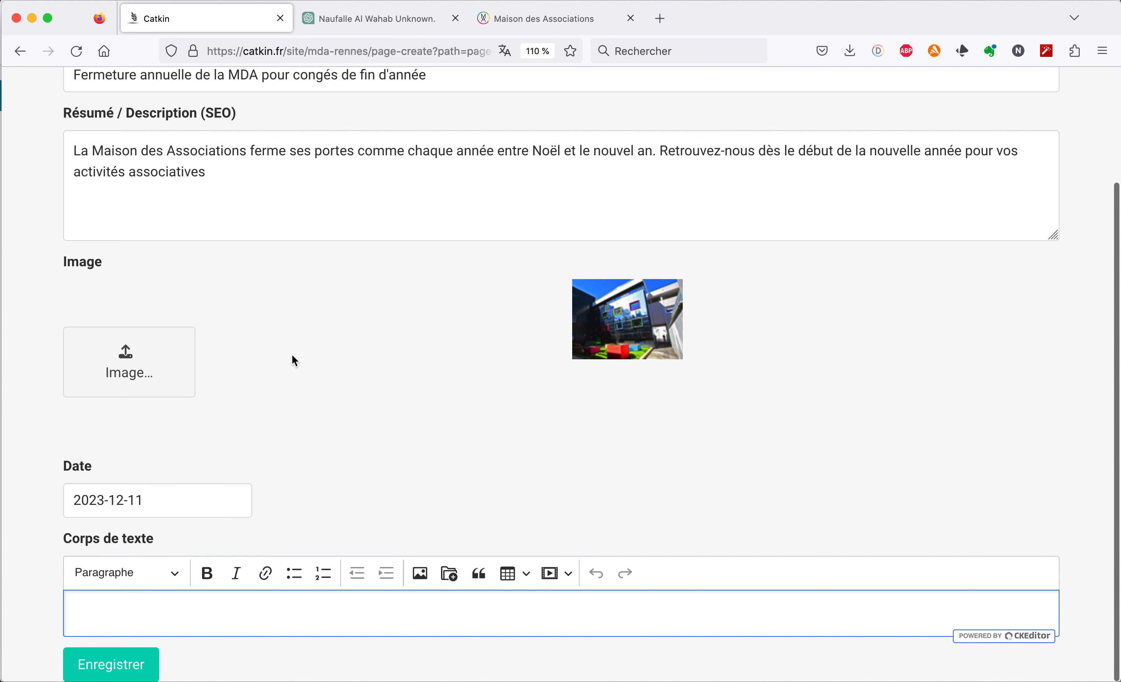
{"action": "left_click", "coordinate": [408, 18]}
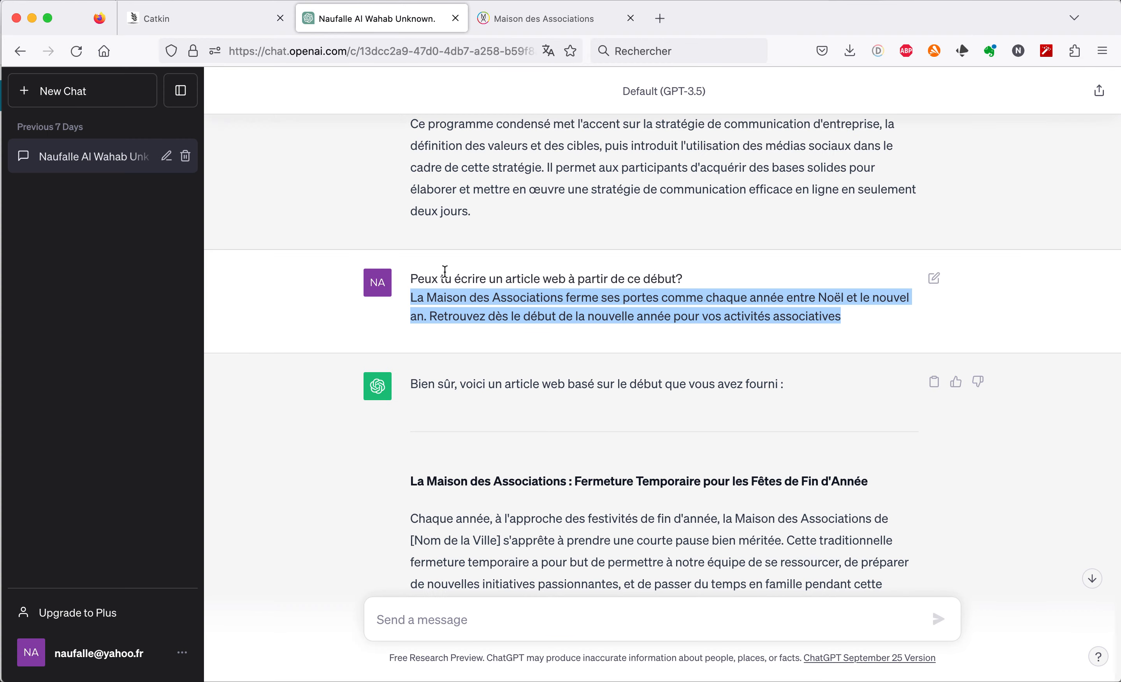
{"action": "scroll", "coordinate": [444, 411], "scroll_direction": "down", "scroll_amount": 3}
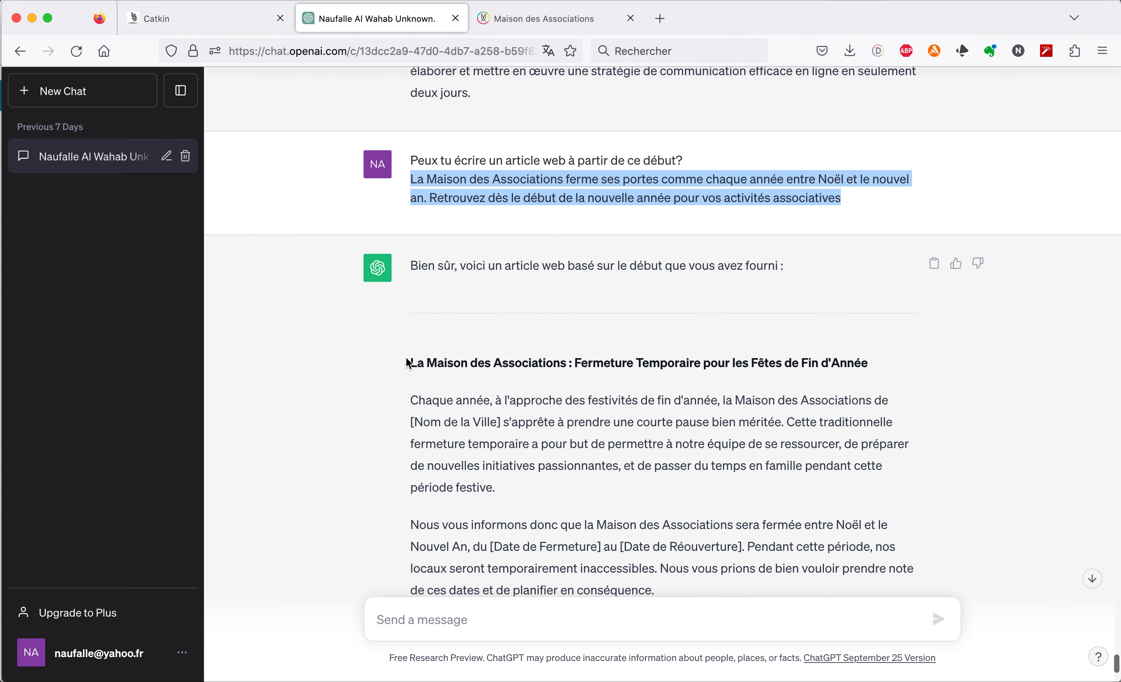
{"action": "left_click_drag", "start_coordinate": [410, 363], "coordinate": [647, 670]}
{"action": "key", "text": "super+c"}
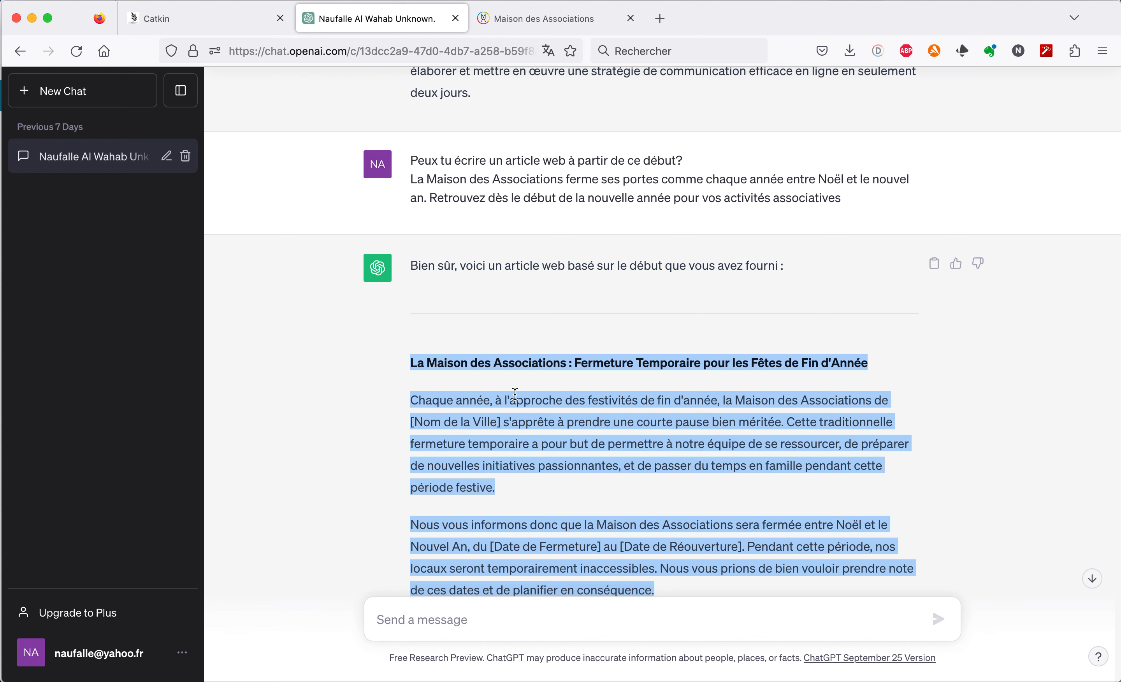
{"action": "left_click", "coordinate": [216, 18]}
{"action": "key", "text": "super+v"}
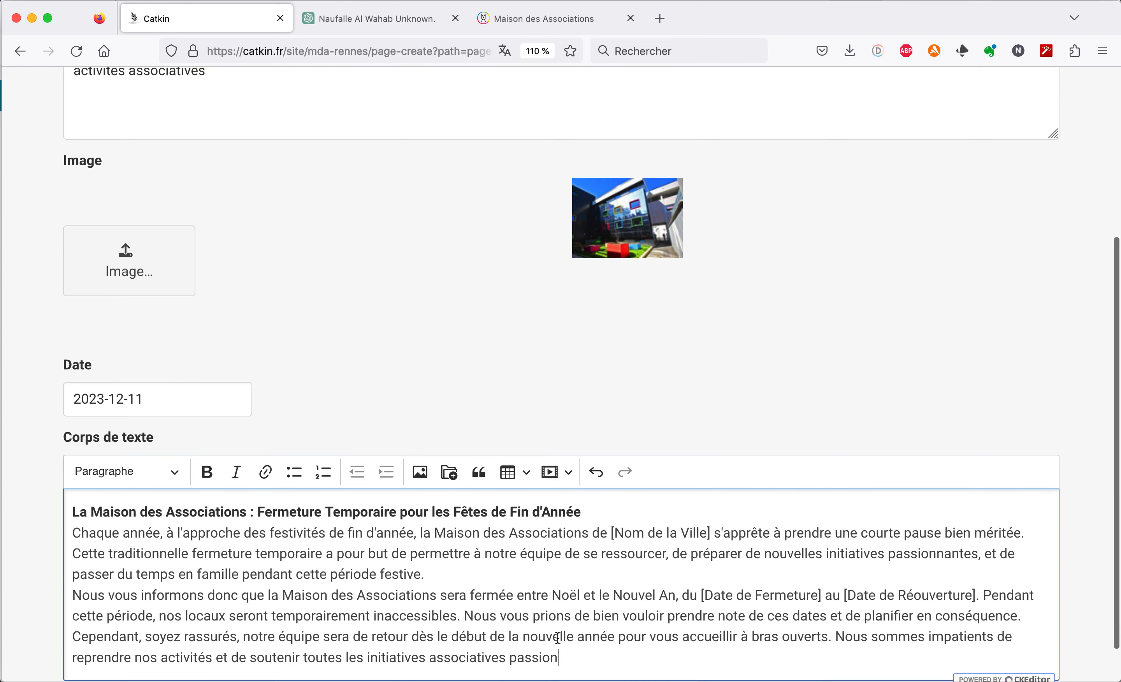
Insert MDA_1.jpg from the site's public/media library into the Corps de texte, directly below the bold heading.
{"action": "scroll", "coordinate": [558, 638], "scroll_direction": "down", "scroll_amount": 2}
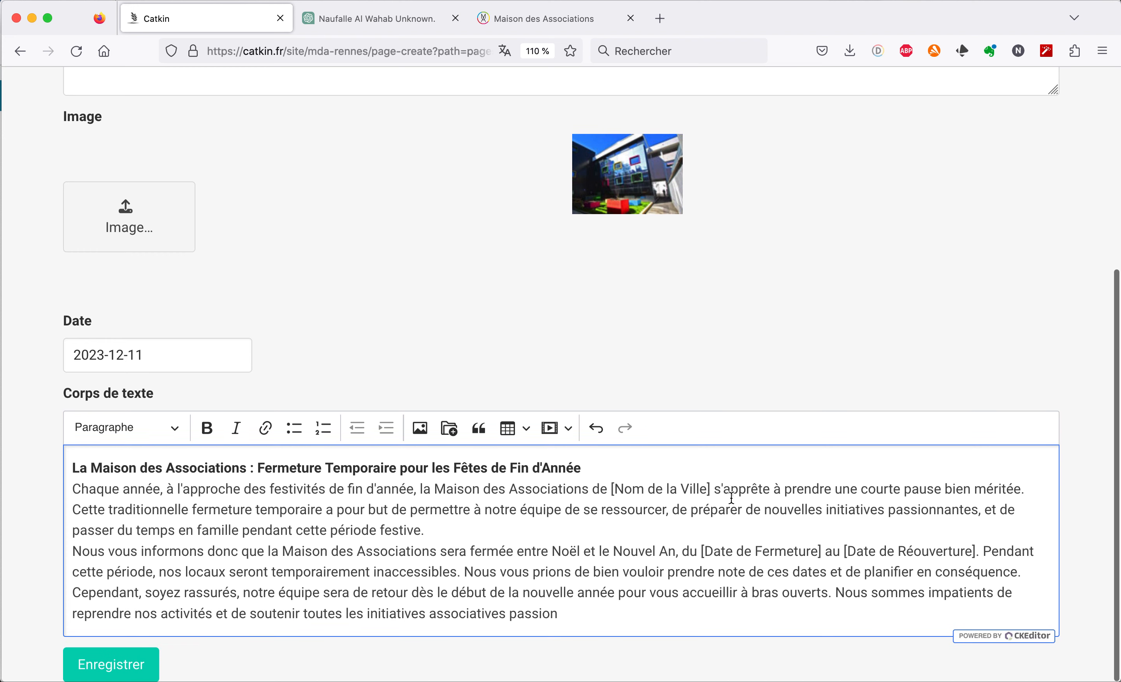
{"action": "left_click", "coordinate": [624, 457]}
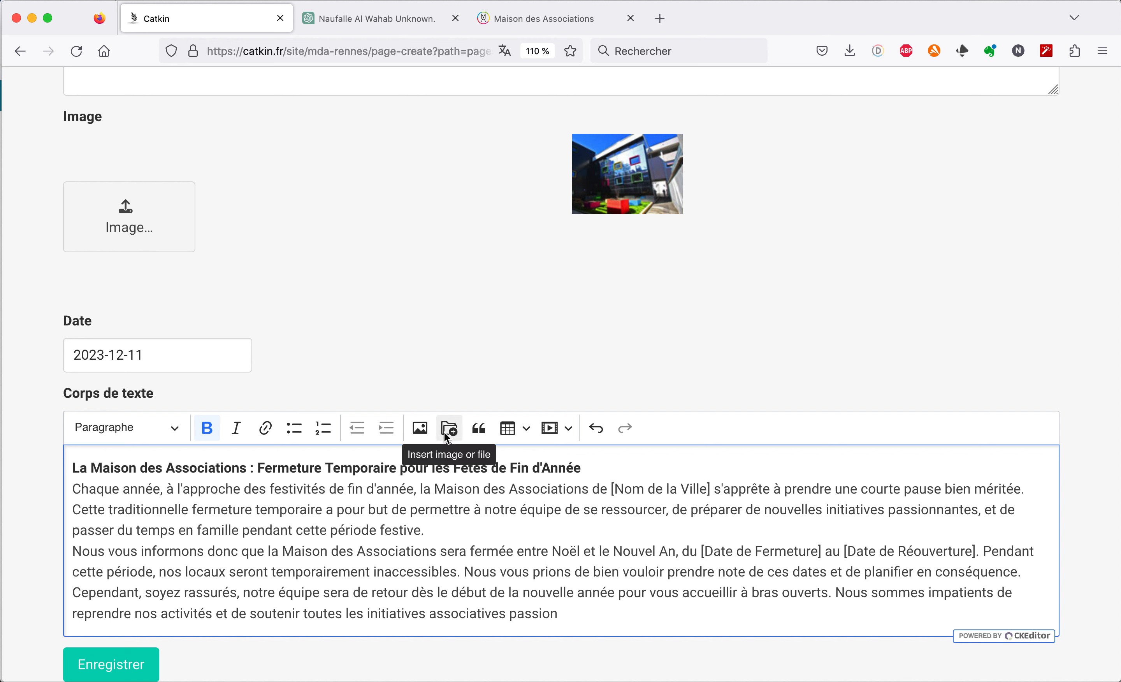
{"action": "left_click", "coordinate": [423, 431]}
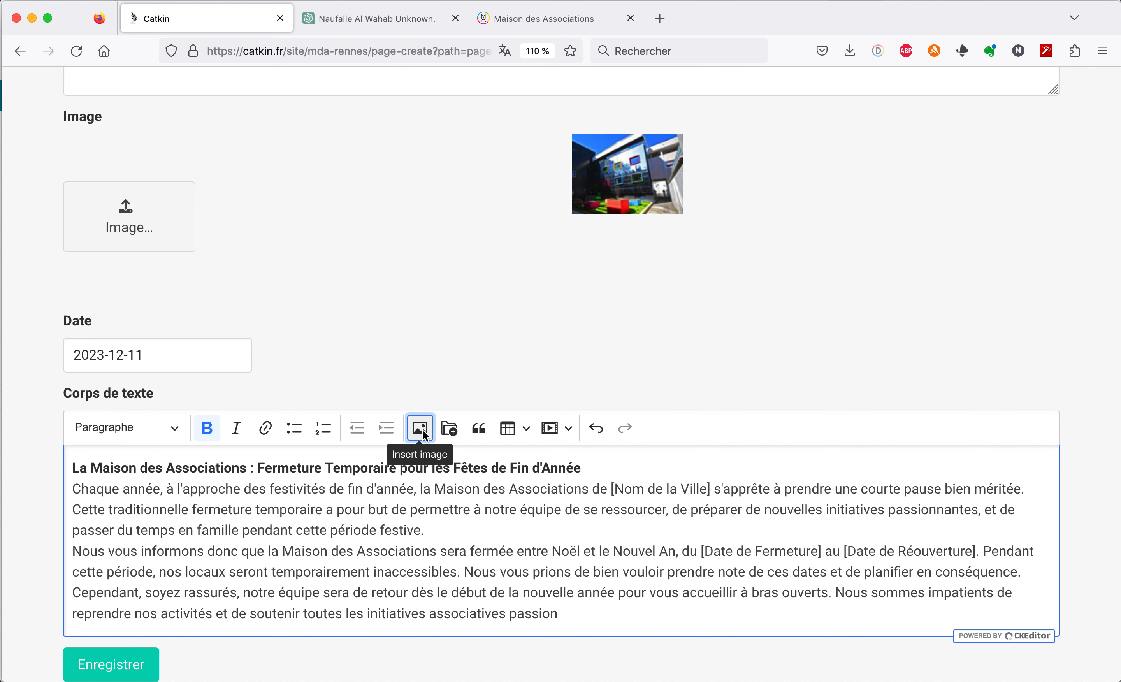
{"action": "left_click", "coordinate": [799, 427]}
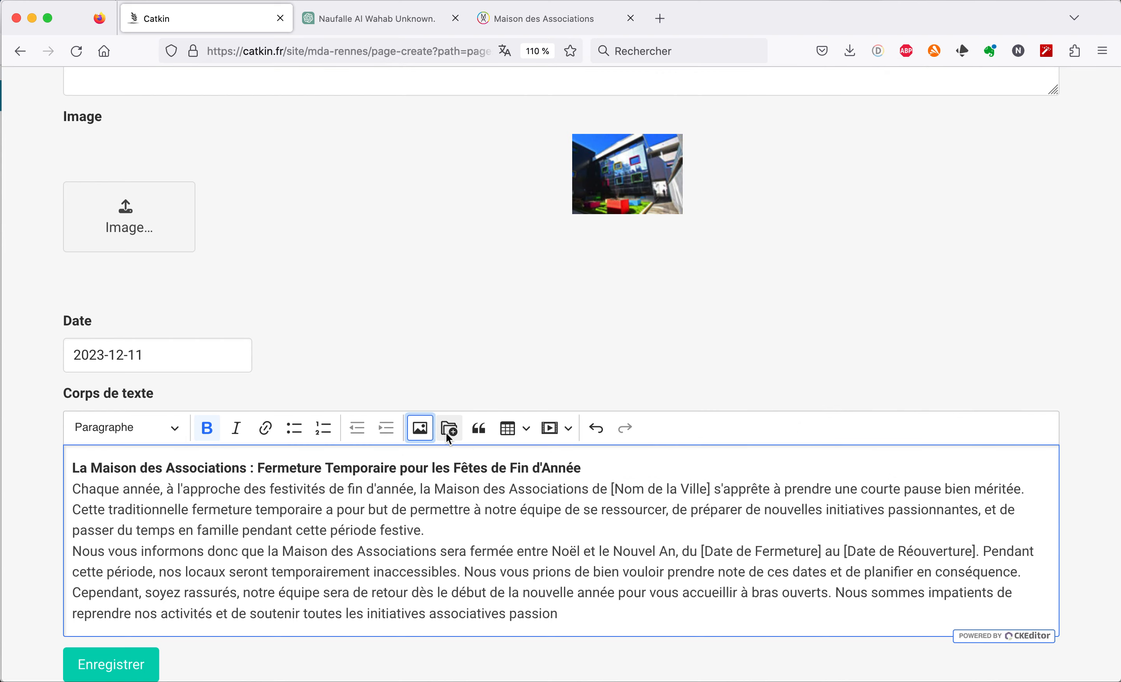
{"action": "left_click", "coordinate": [449, 430]}
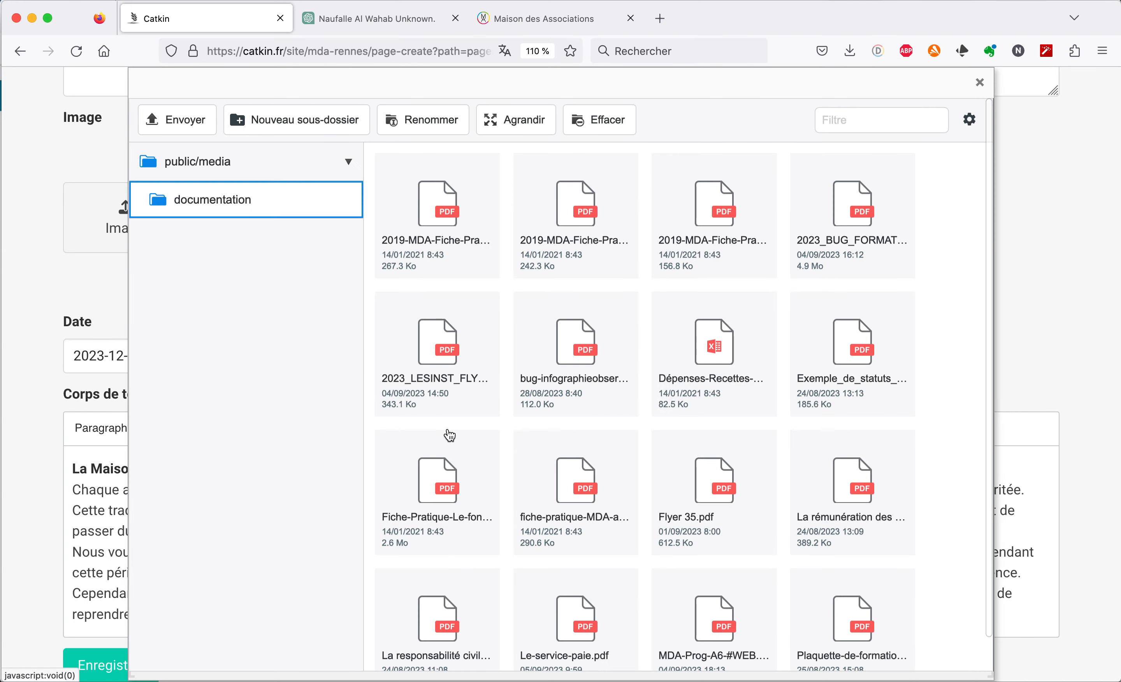
{"action": "left_click", "coordinate": [235, 163]}
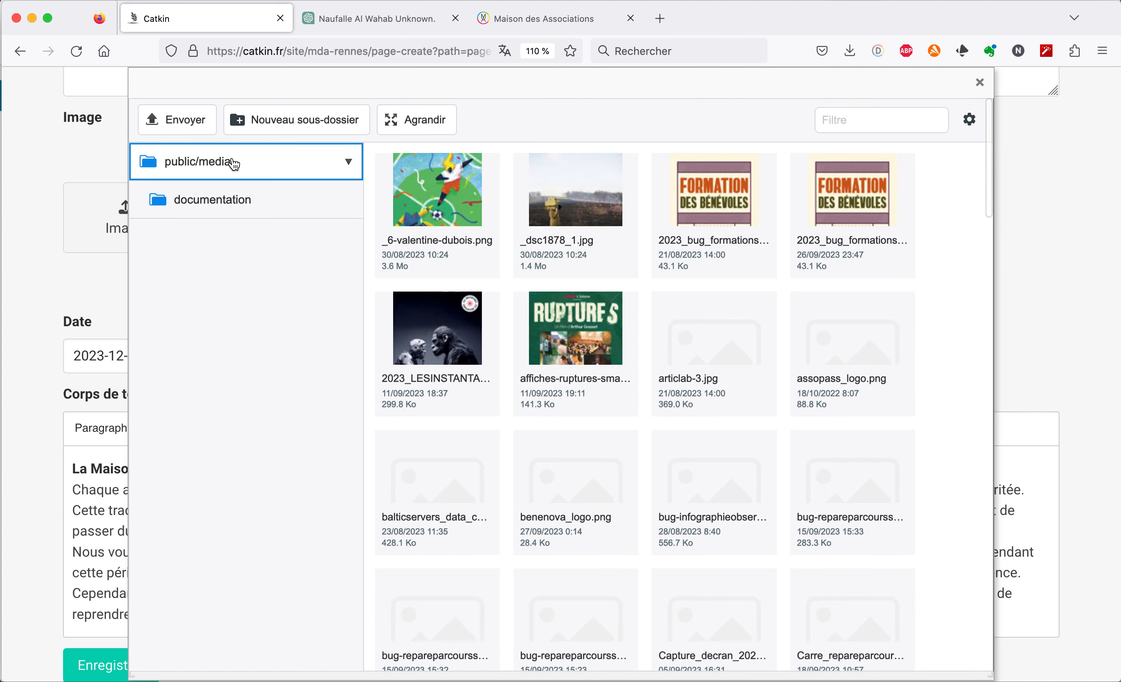
{"action": "scroll", "coordinate": [474, 408], "scroll_direction": "down", "scroll_amount": 10}
{"action": "scroll", "coordinate": [474, 408], "scroll_direction": "down", "scroll_amount": 7}
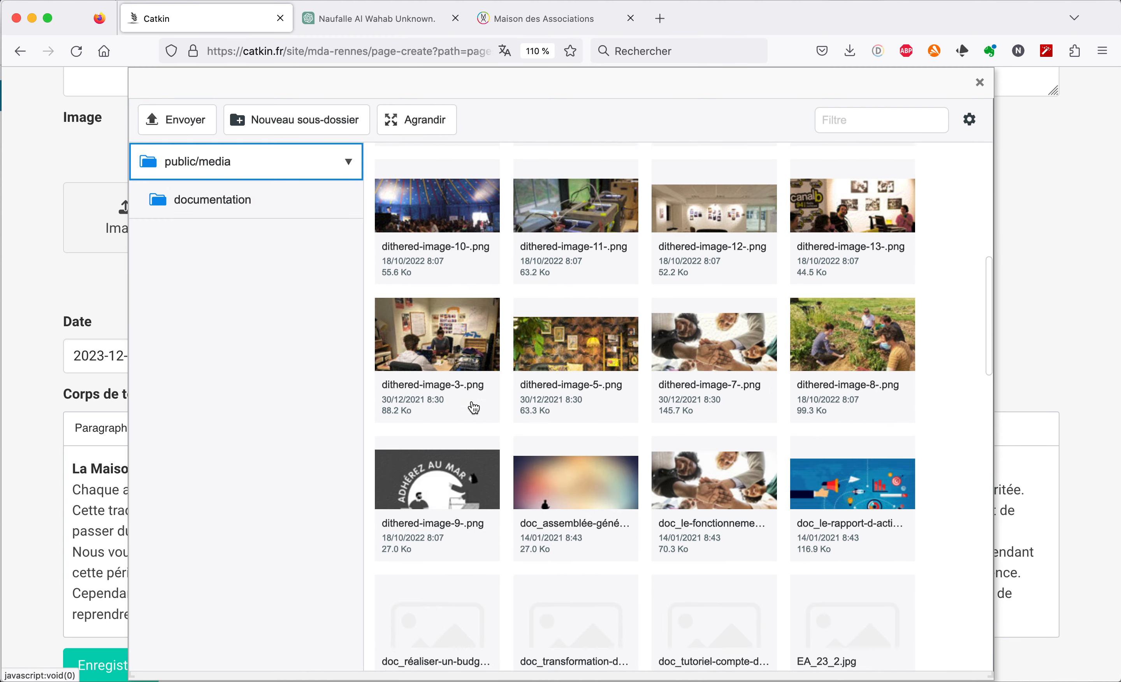
{"action": "scroll", "coordinate": [474, 408], "scroll_direction": "down", "scroll_amount": 15}
{"action": "scroll", "coordinate": [475, 408], "scroll_direction": "down", "scroll_amount": 6}
{"action": "scroll", "coordinate": [474, 408], "scroll_direction": "down", "scroll_amount": 4}
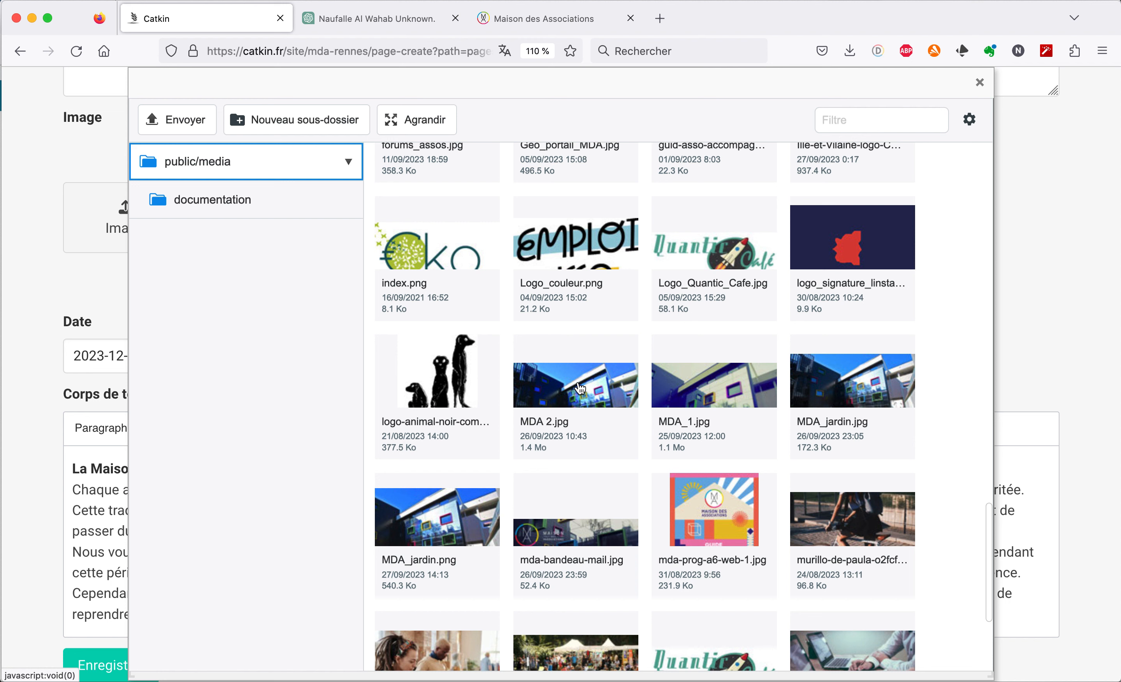
{"action": "mouse_move", "coordinate": [587, 393]}
{"action": "left_click", "coordinate": [751, 394]}
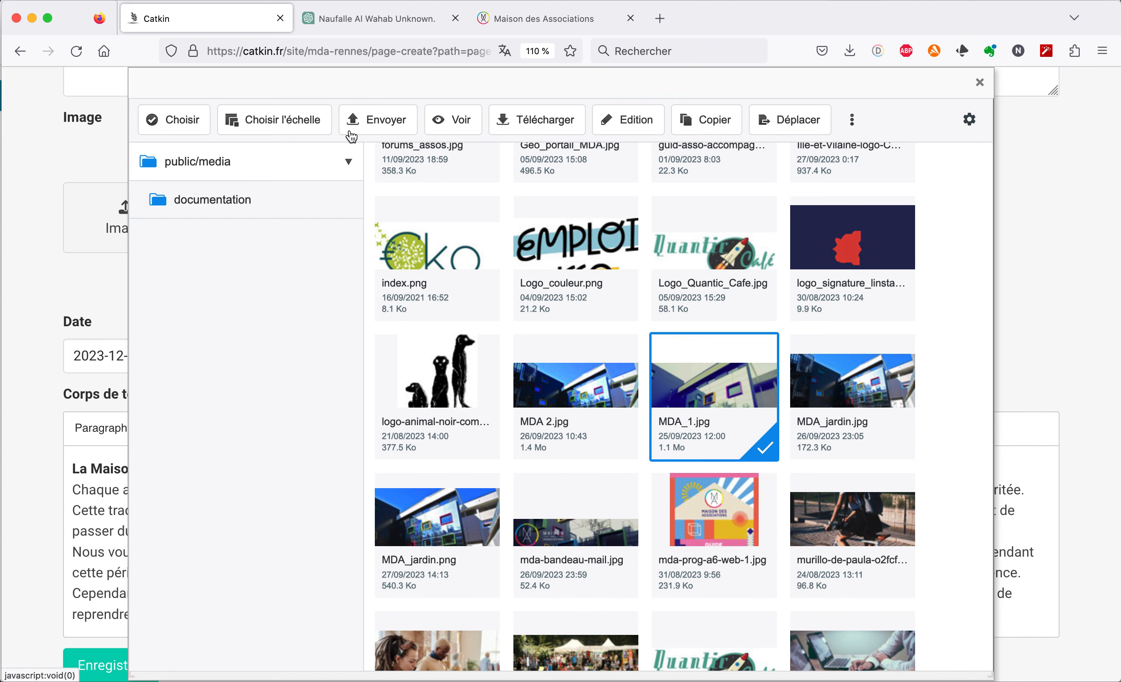
{"action": "left_click", "coordinate": [185, 120]}
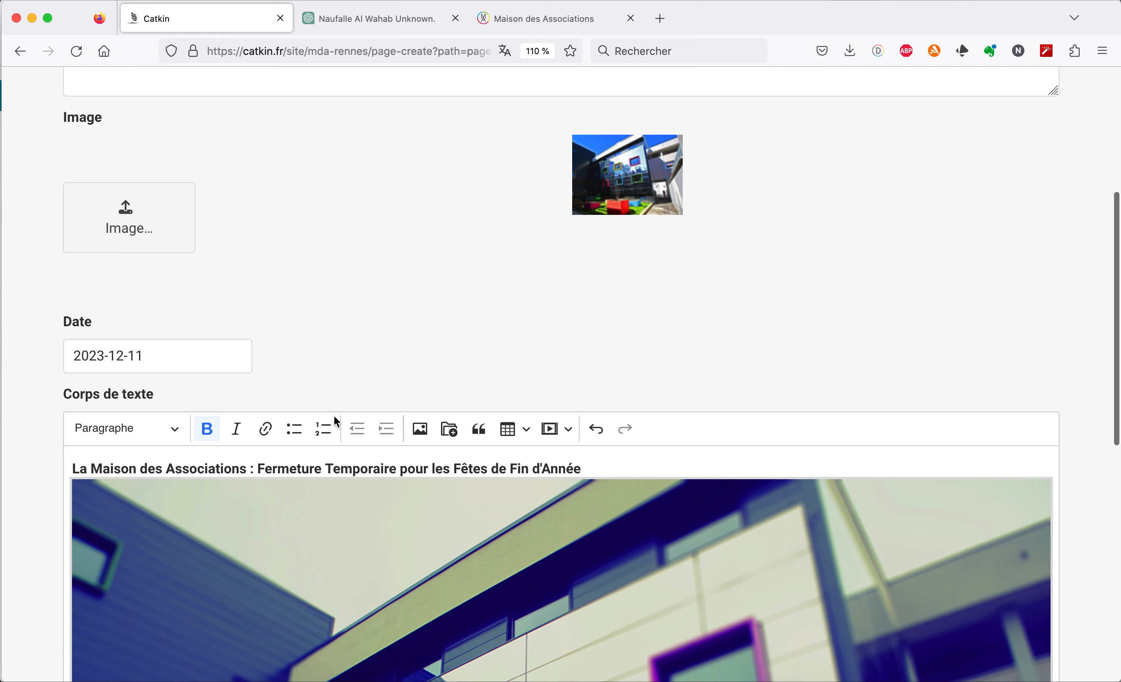
Align the inserted image to the right so the body text wraps beside it, and save the page.
{"action": "left_click", "coordinate": [373, 557]}
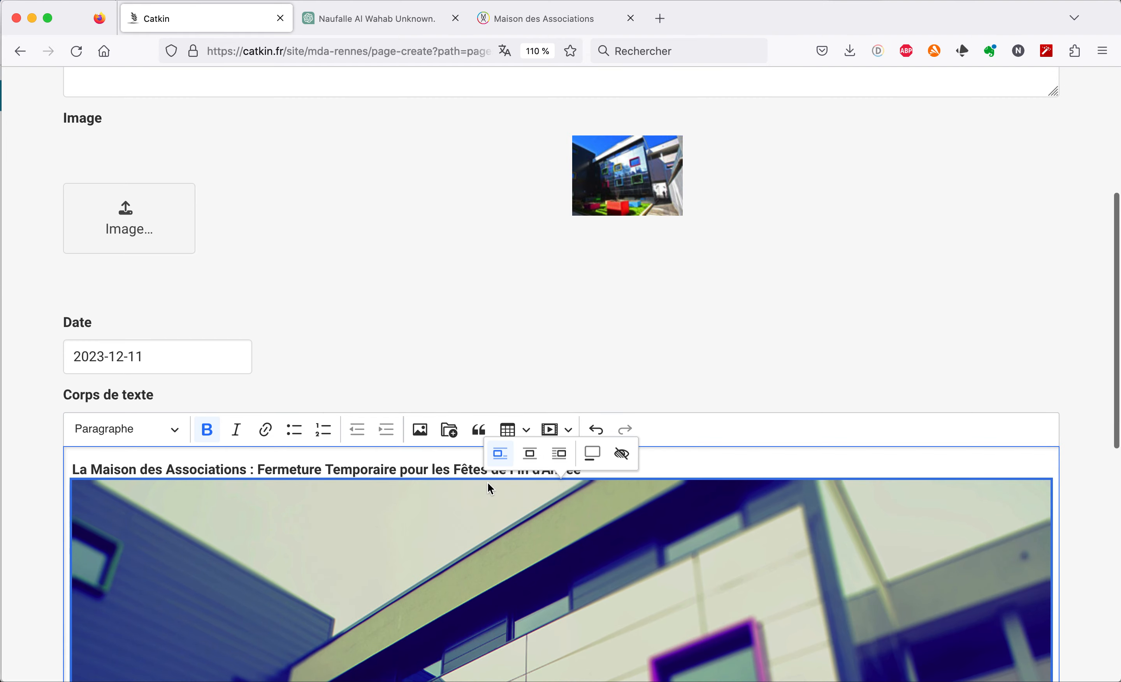
{"action": "left_click", "coordinate": [561, 455]}
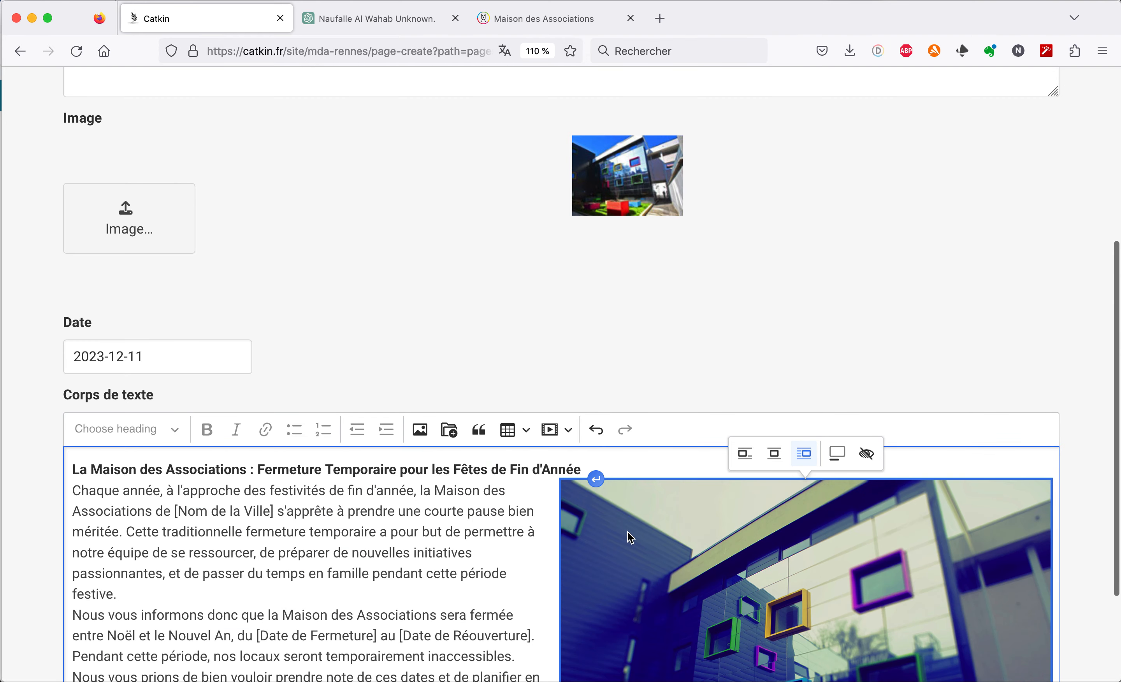
{"action": "scroll", "coordinate": [630, 532], "scroll_direction": "down", "scroll_amount": 3}
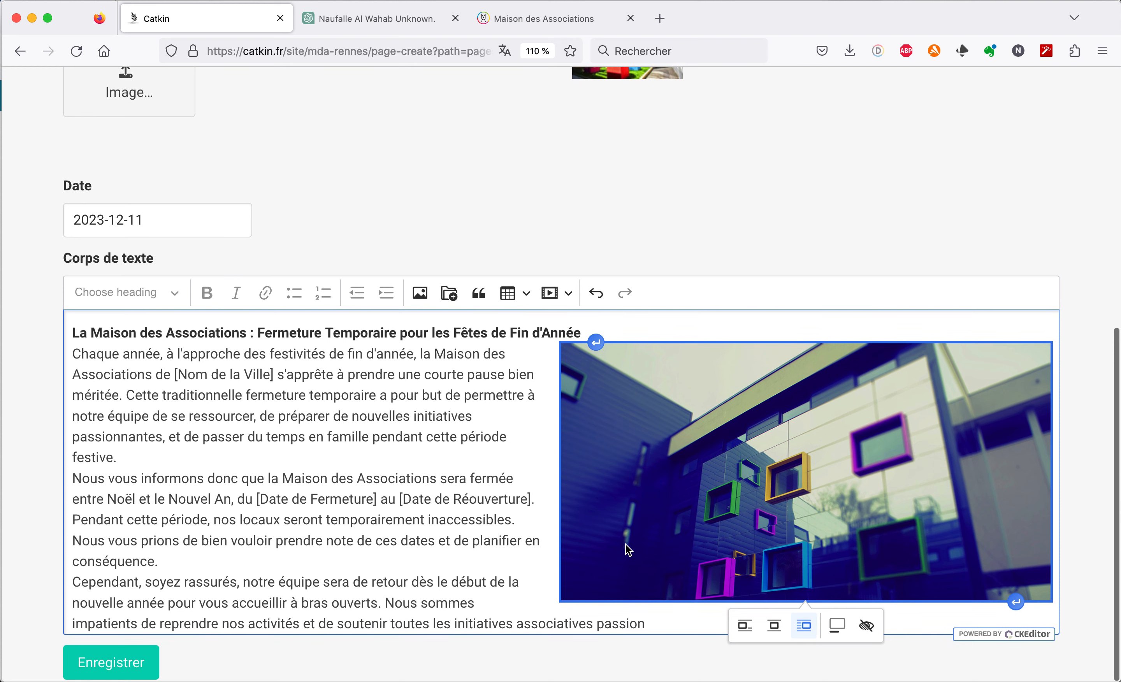
{"action": "scroll", "coordinate": [625, 544], "scroll_direction": "up", "scroll_amount": 1}
{"action": "scroll", "coordinate": [625, 544], "scroll_direction": "down", "scroll_amount": 1}
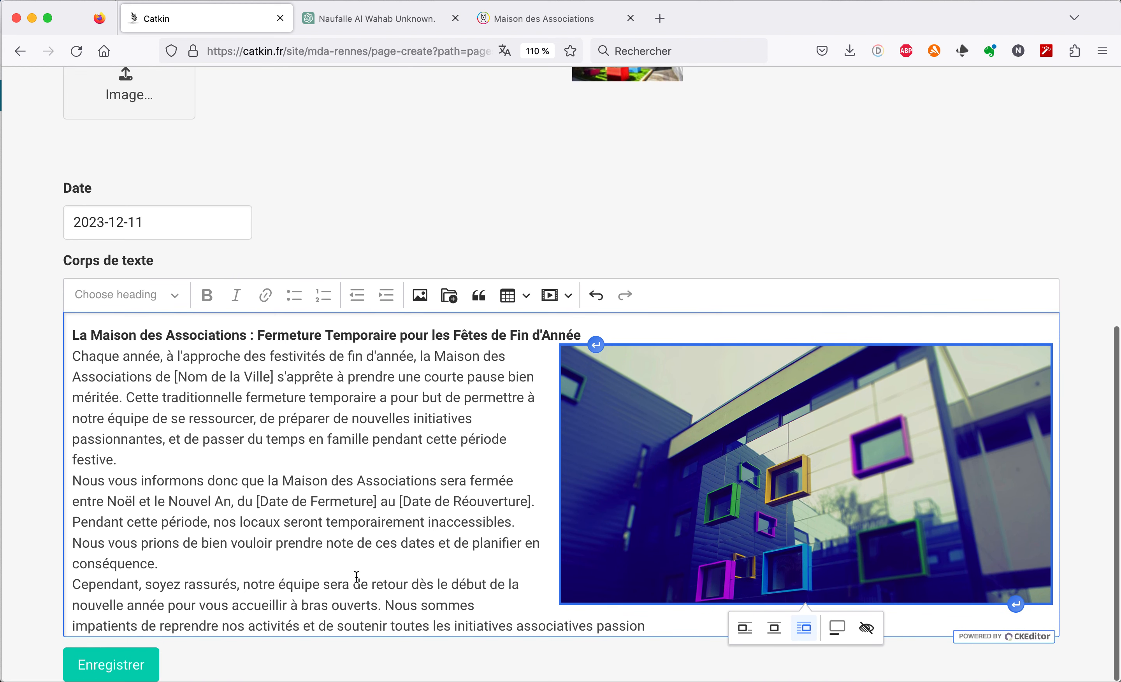
{"action": "left_click", "coordinate": [123, 663]}
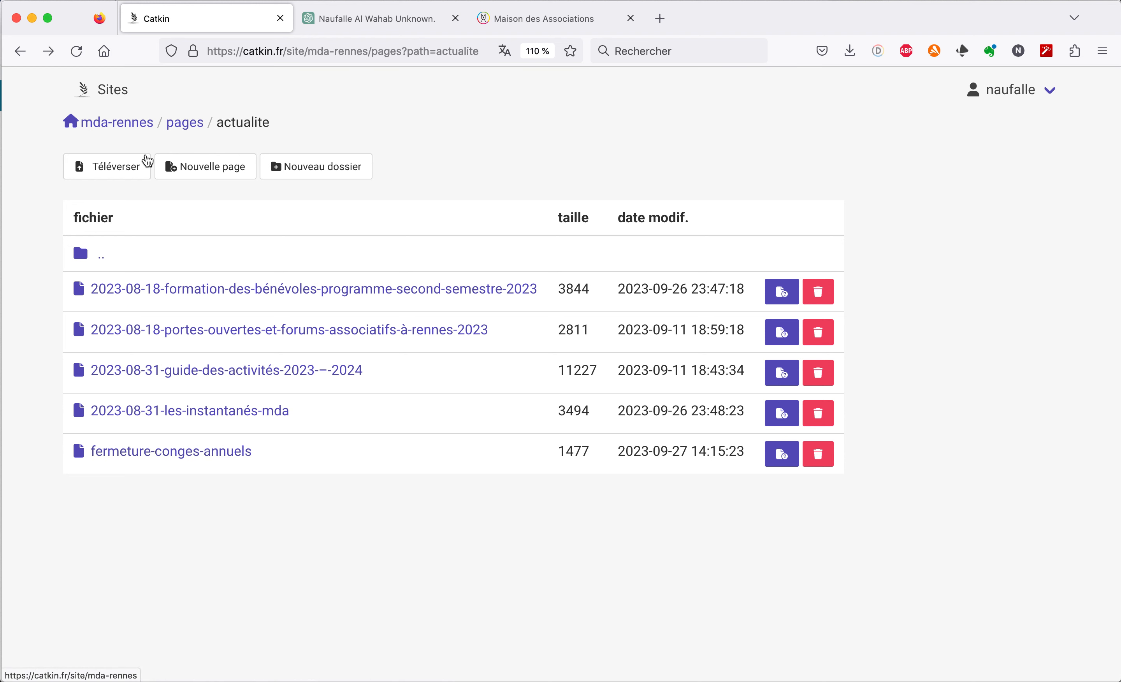
Build the mda-rennes site and open its test version.
{"action": "left_click", "coordinate": [134, 121]}
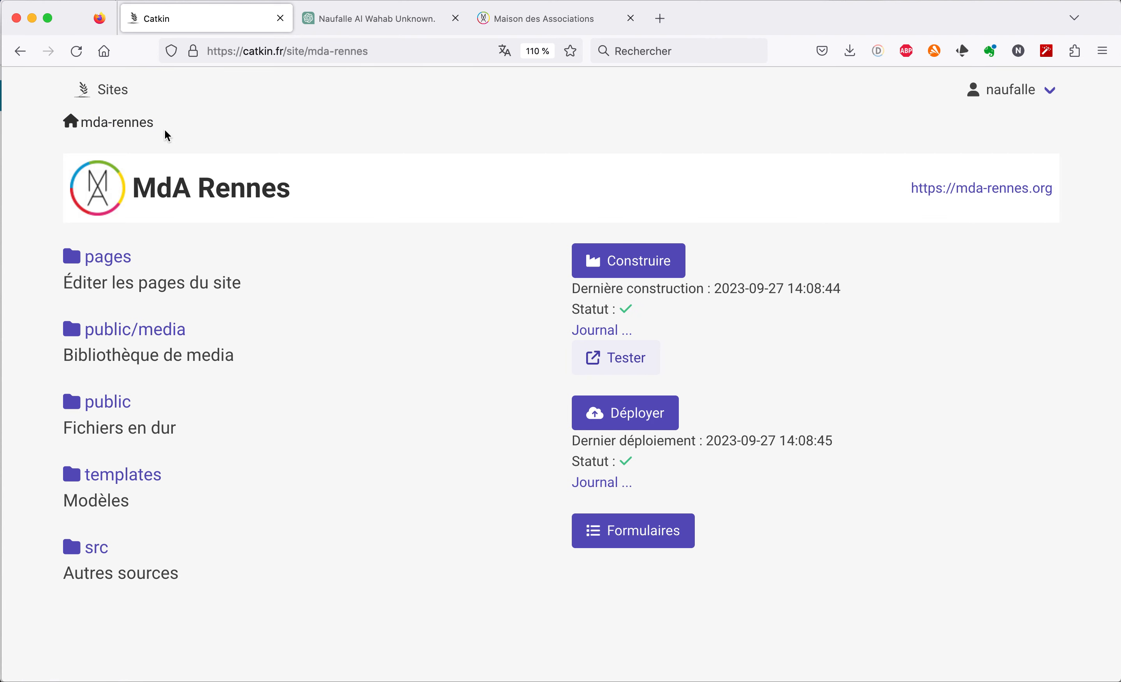
{"action": "left_click", "coordinate": [630, 264]}
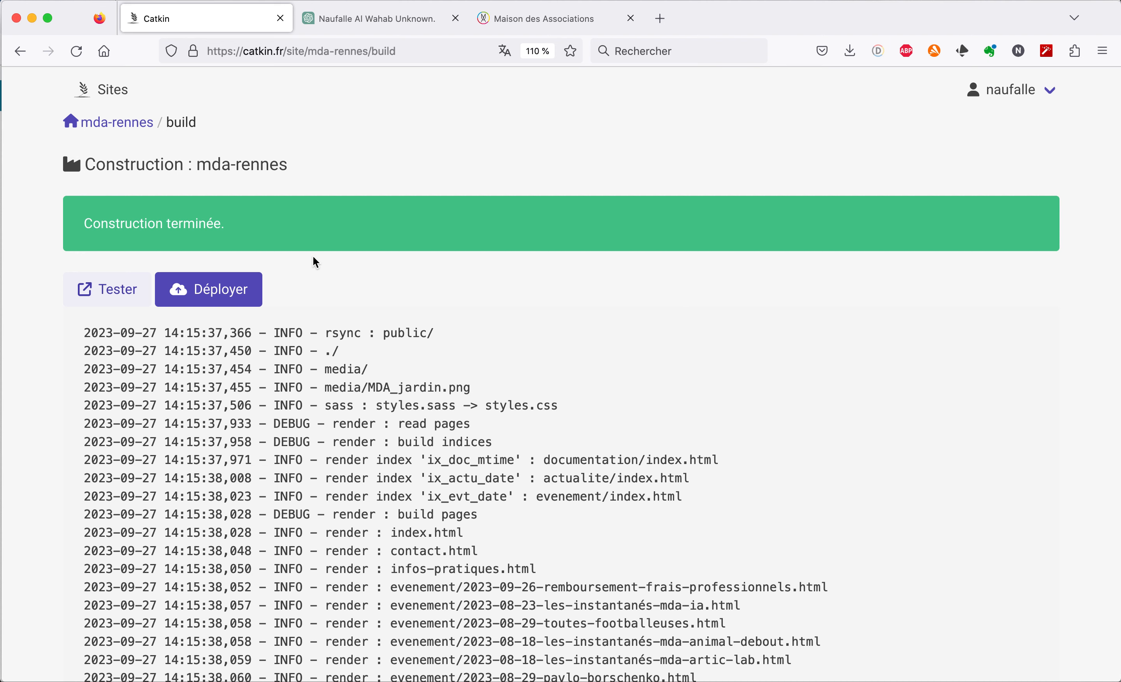
{"action": "left_click", "coordinate": [115, 291]}
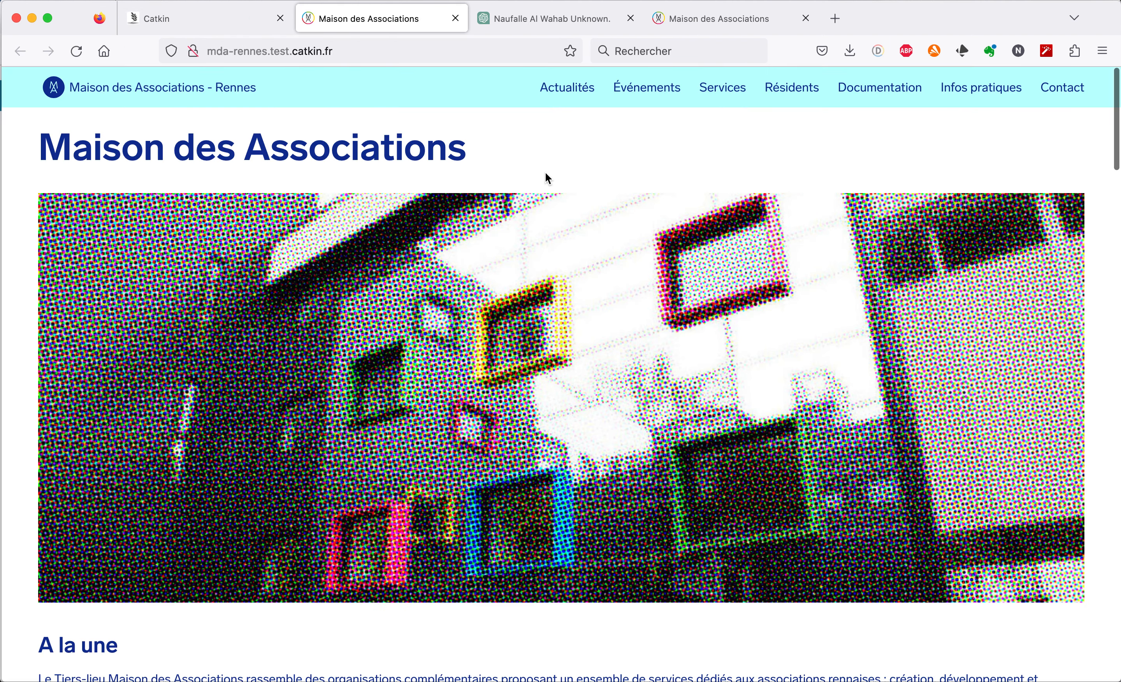
Find "Fermeture annuelle de la MDA pour congés de fin d'année" in the test site's full news list and open the article.
{"action": "scroll", "coordinate": [531, 176], "scroll_direction": "down", "scroll_amount": 15}
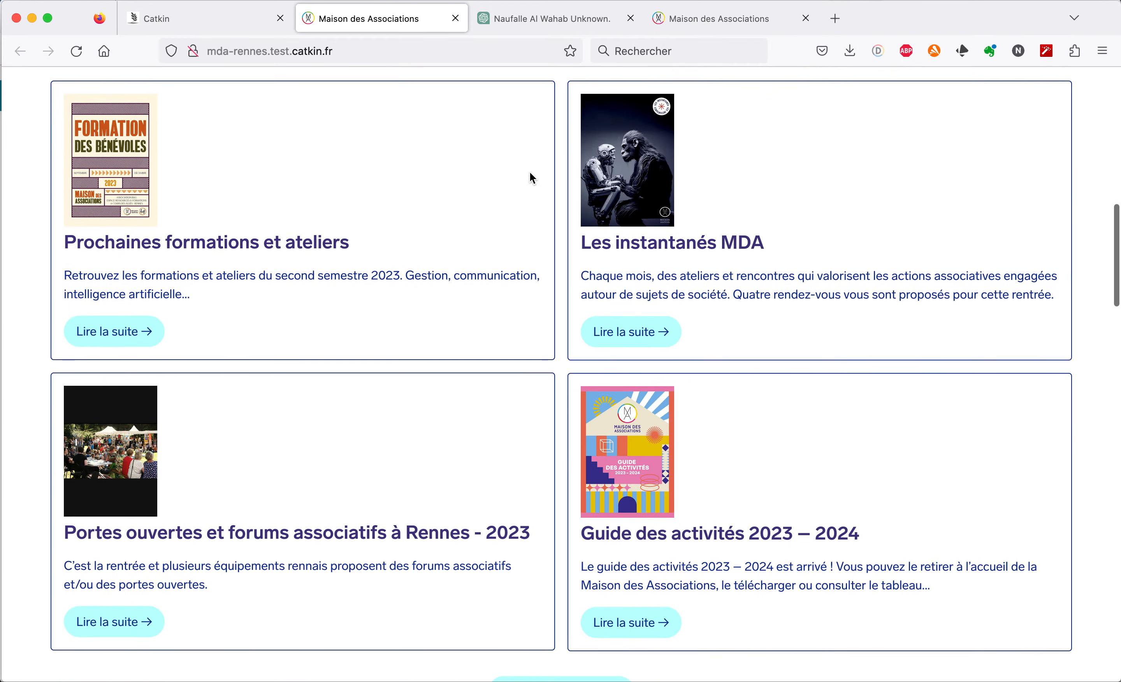
{"action": "scroll", "coordinate": [530, 172], "scroll_direction": "up", "scroll_amount": 15}
{"action": "scroll", "coordinate": [530, 172], "scroll_direction": "down", "scroll_amount": 15}
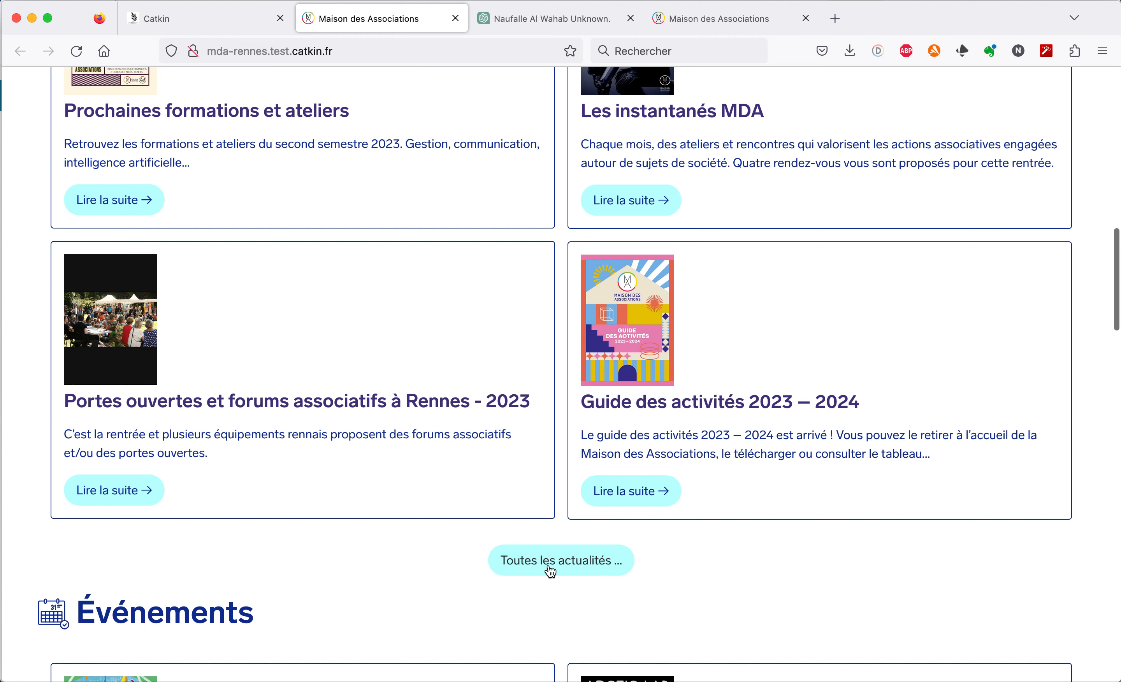
{"action": "left_click", "coordinate": [550, 570]}
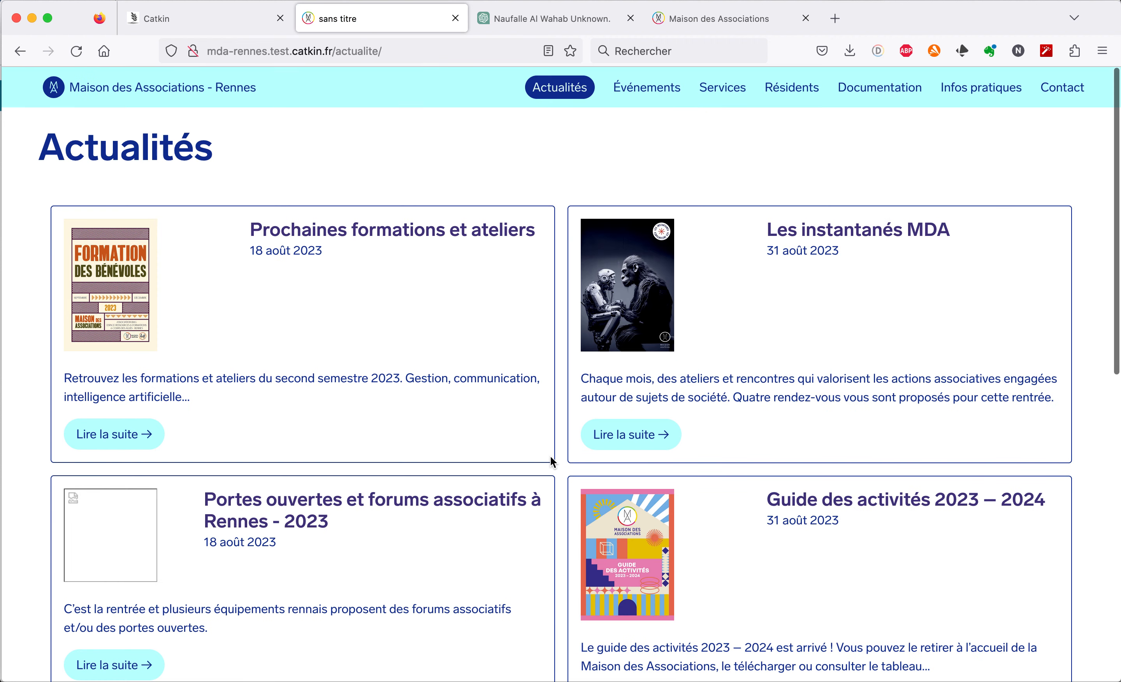
{"action": "scroll", "coordinate": [550, 457], "scroll_direction": "down", "scroll_amount": 10}
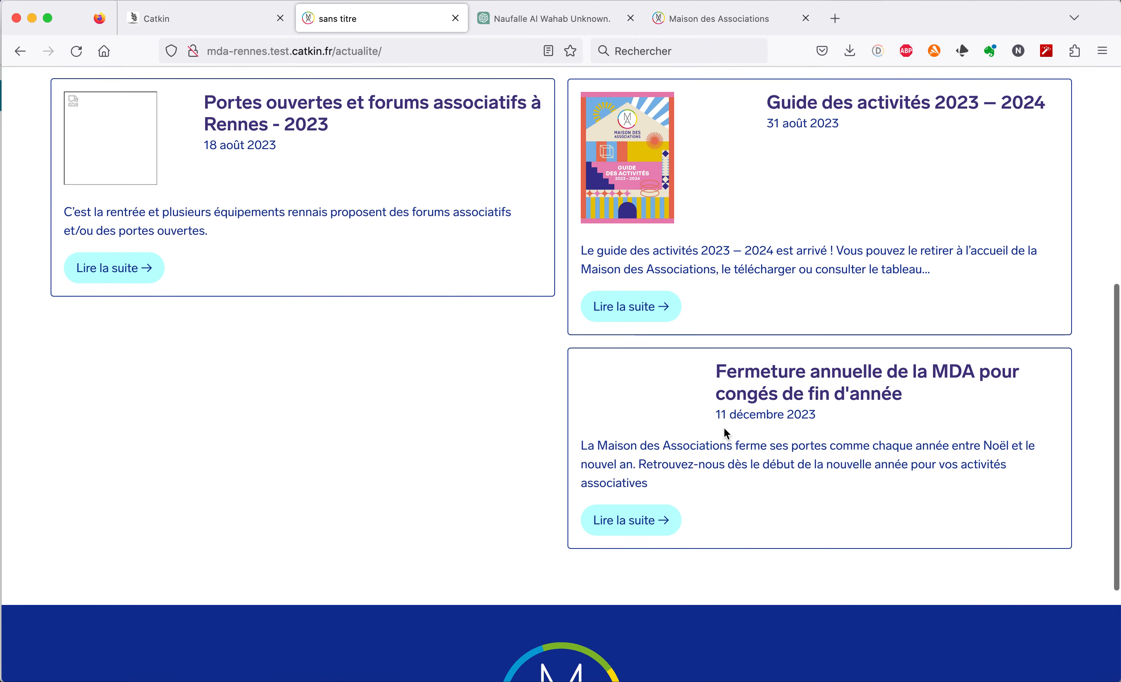
{"action": "left_click", "coordinate": [773, 371]}
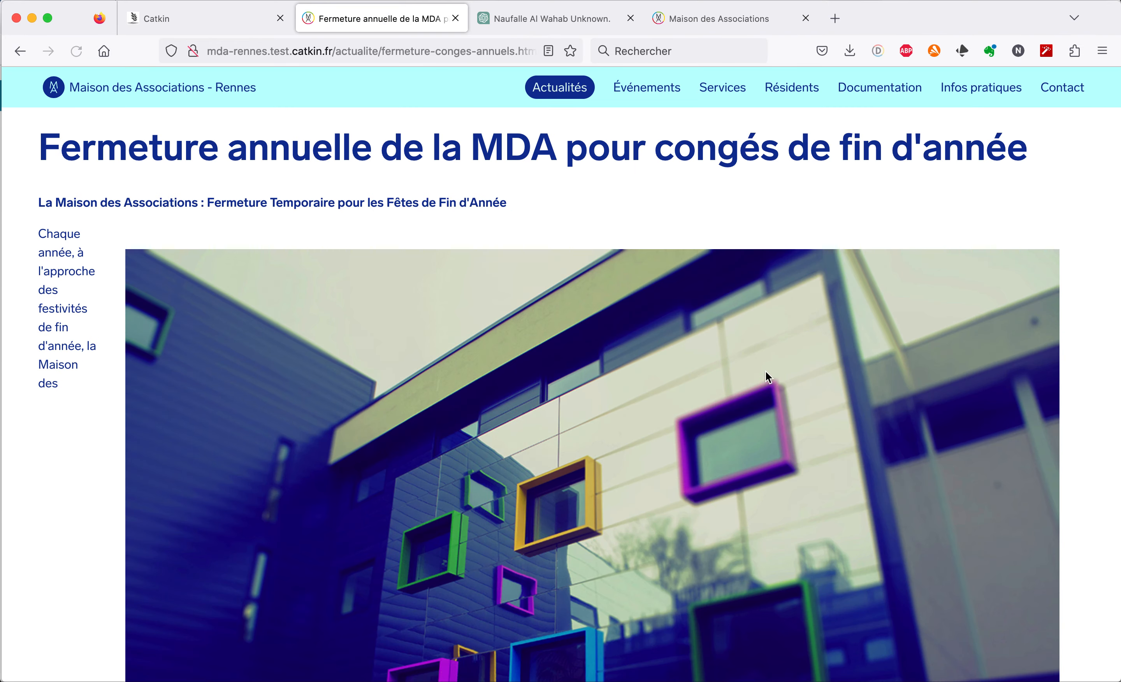
Review the closure article's image and text layout on the test site, and close the preview.
{"action": "scroll", "coordinate": [643, 368], "scroll_direction": "down", "scroll_amount": 10}
{"action": "scroll", "coordinate": [641, 364], "scroll_direction": "up", "scroll_amount": 8}
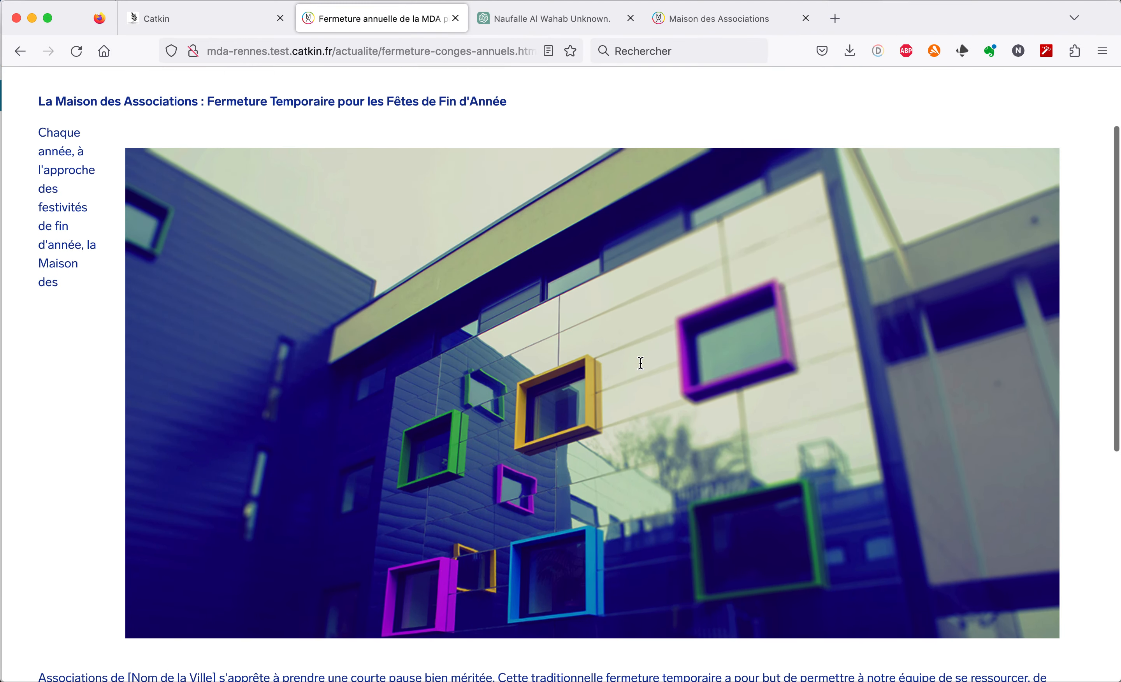
{"action": "scroll", "coordinate": [641, 362], "scroll_direction": "up", "scroll_amount": 3}
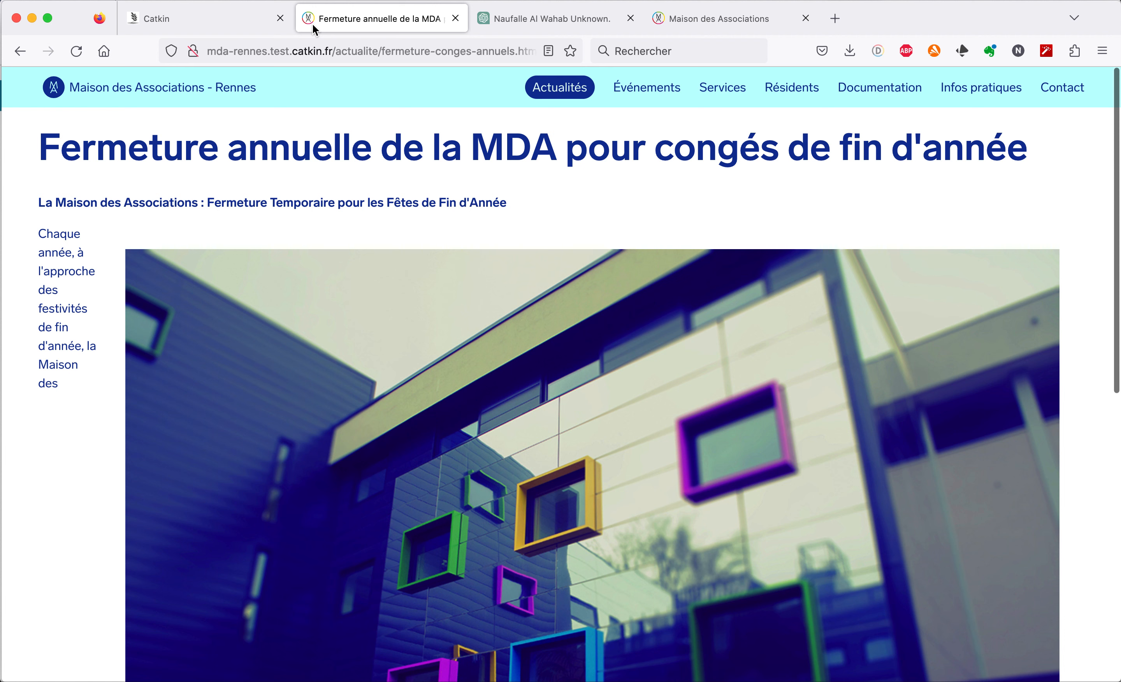
{"action": "left_click", "coordinate": [456, 19]}
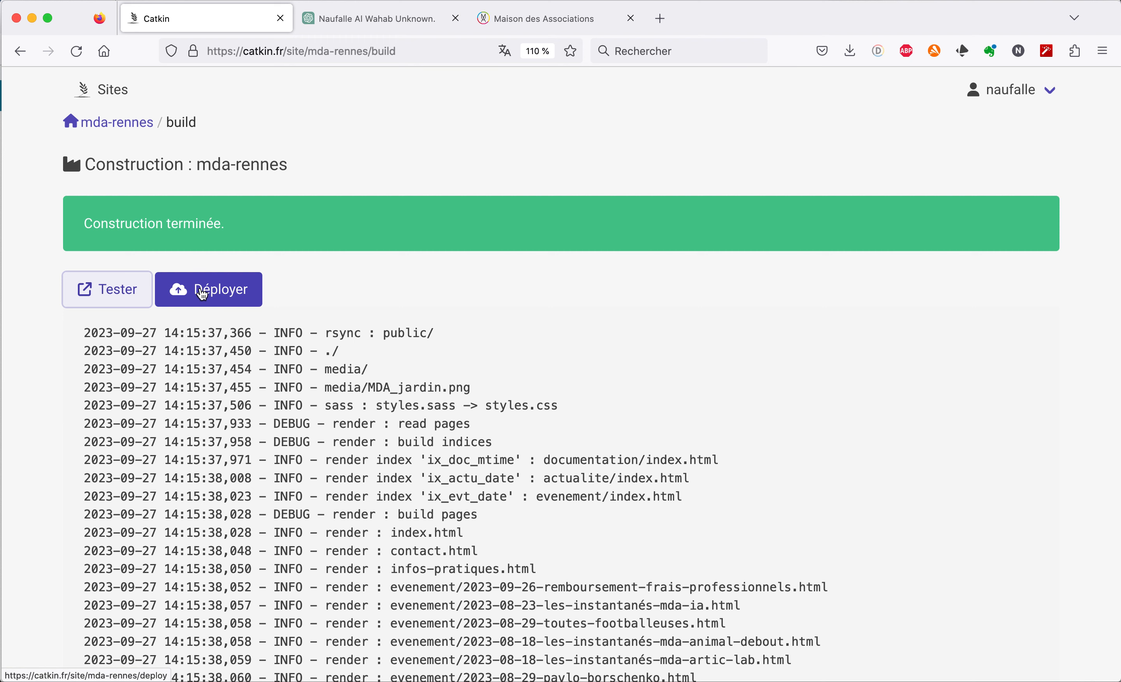
Open the actualite folder within the mda-rennes site's pages in Catkin.
{"action": "left_click", "coordinate": [127, 127]}
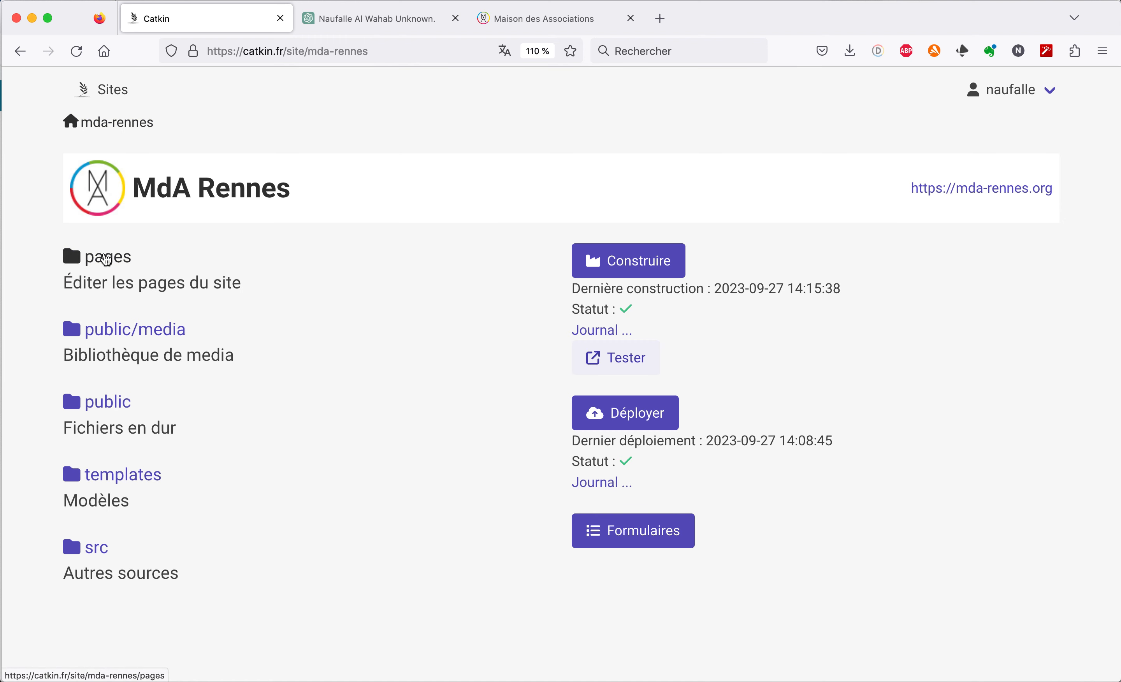
{"action": "left_click", "coordinate": [124, 256]}
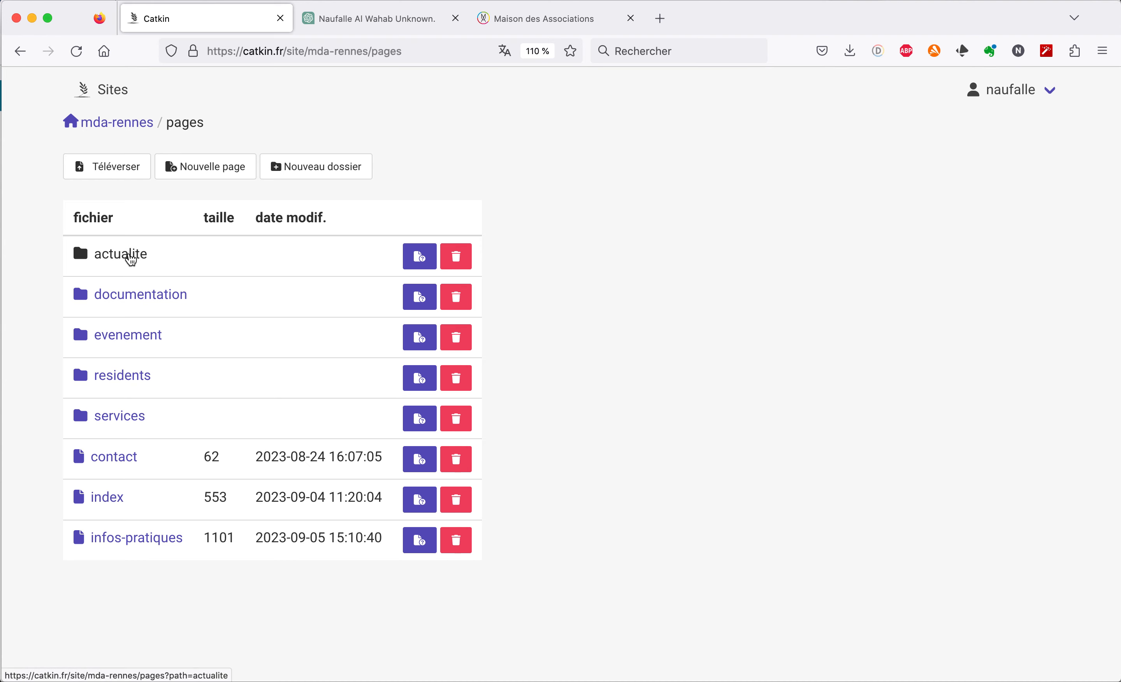
{"action": "left_click", "coordinate": [126, 258]}
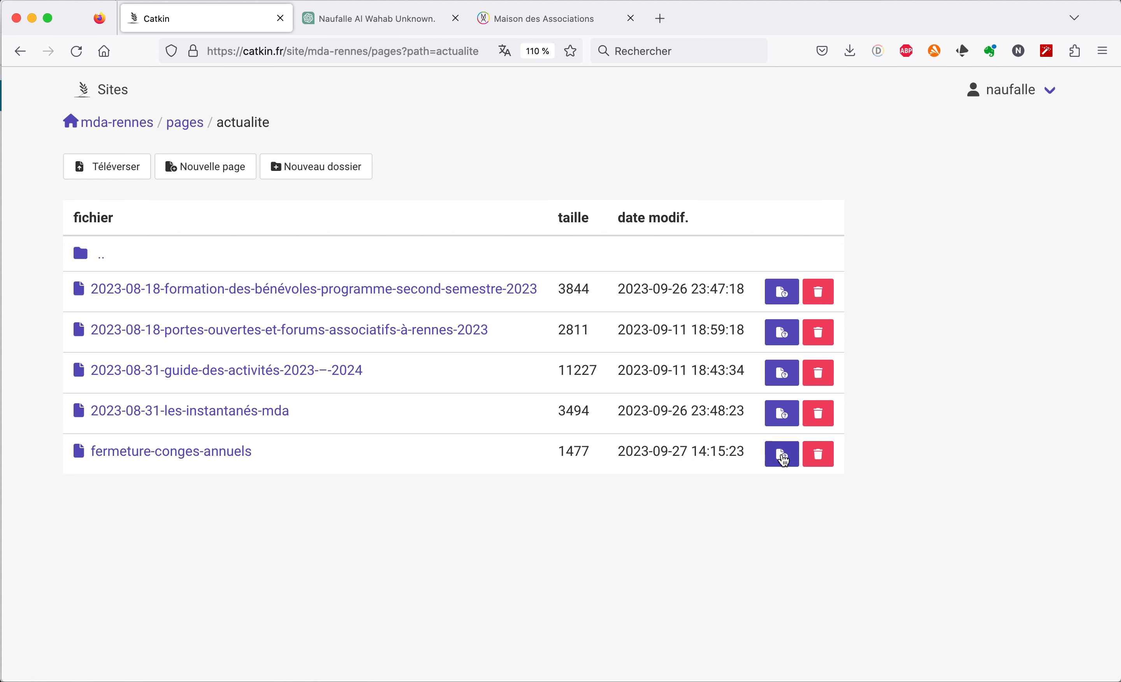
{"action": "left_click", "coordinate": [783, 458]}
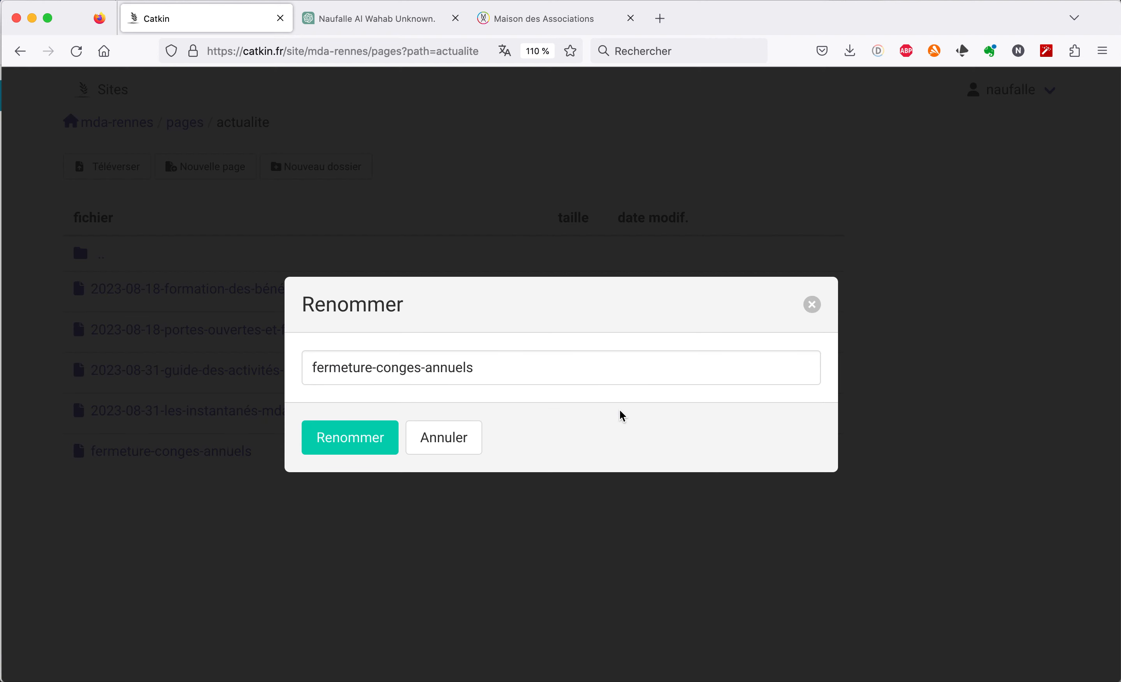
{"action": "left_click", "coordinate": [494, 370]}
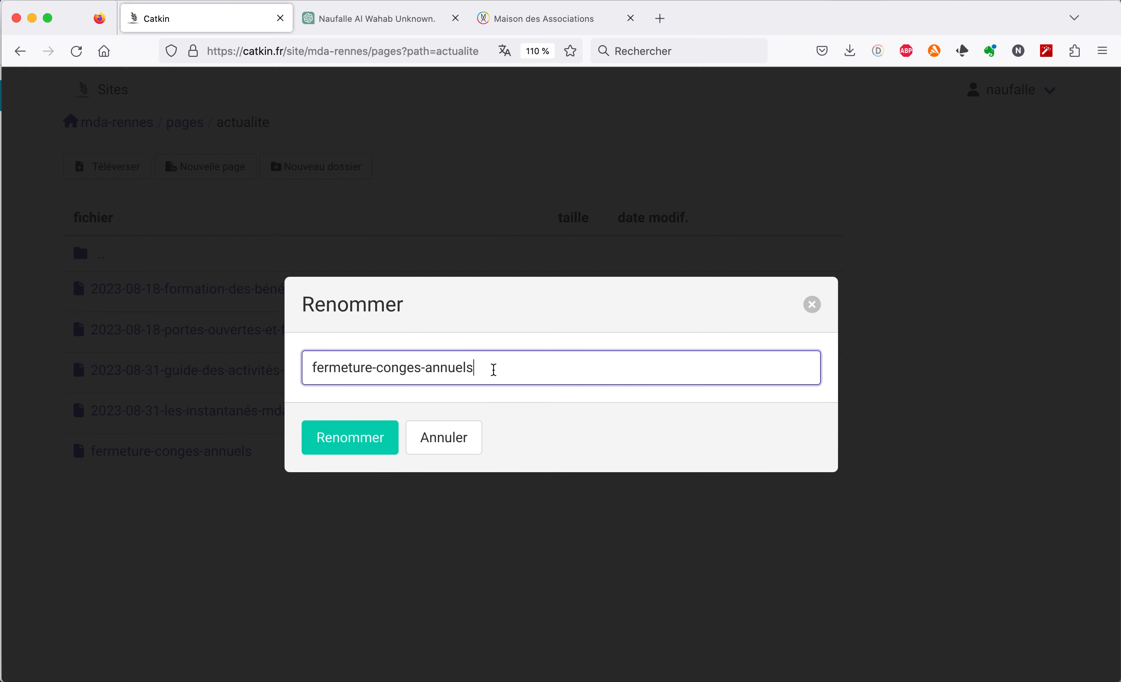
{"action": "left_click", "coordinate": [452, 440]}
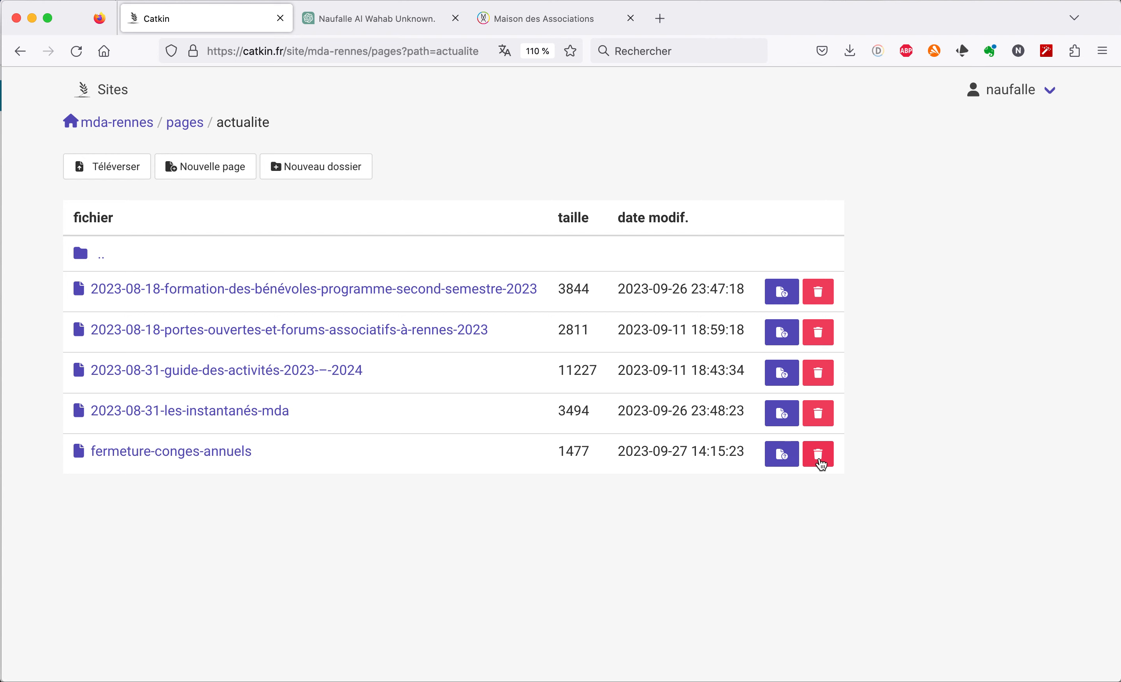
Delete the fermeture-conges-annuels page from the actualite folder and return to the site's pages listing.
{"action": "left_click", "coordinate": [820, 459]}
{"action": "left_click", "coordinate": [327, 431]}
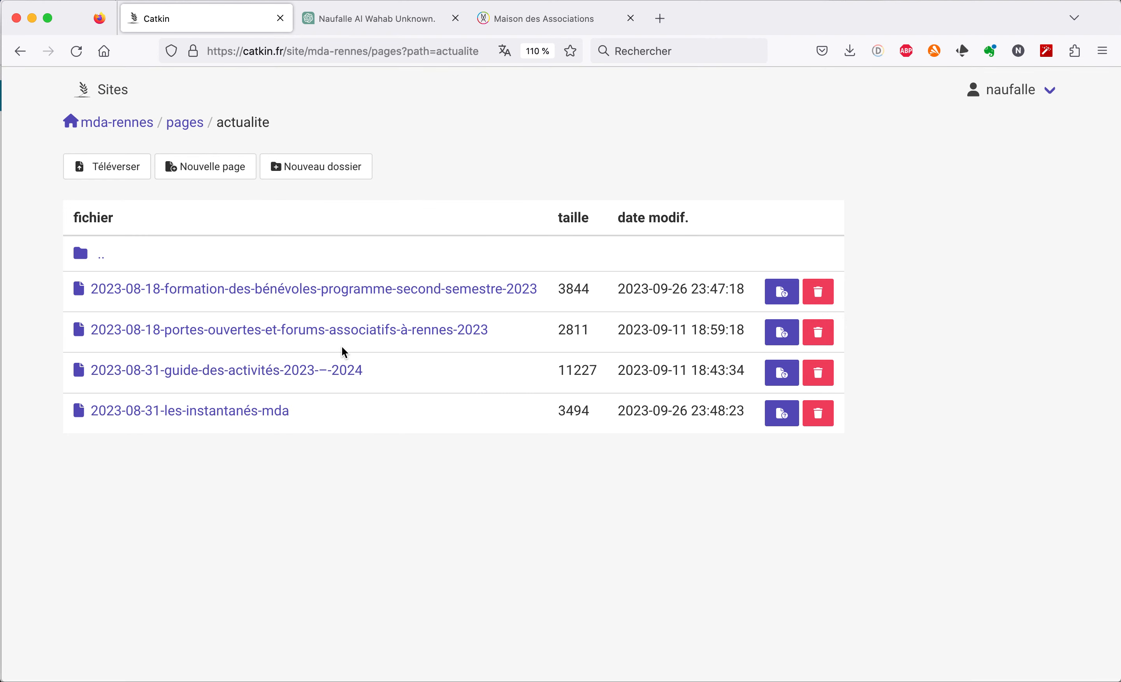
{"action": "left_click", "coordinate": [132, 123]}
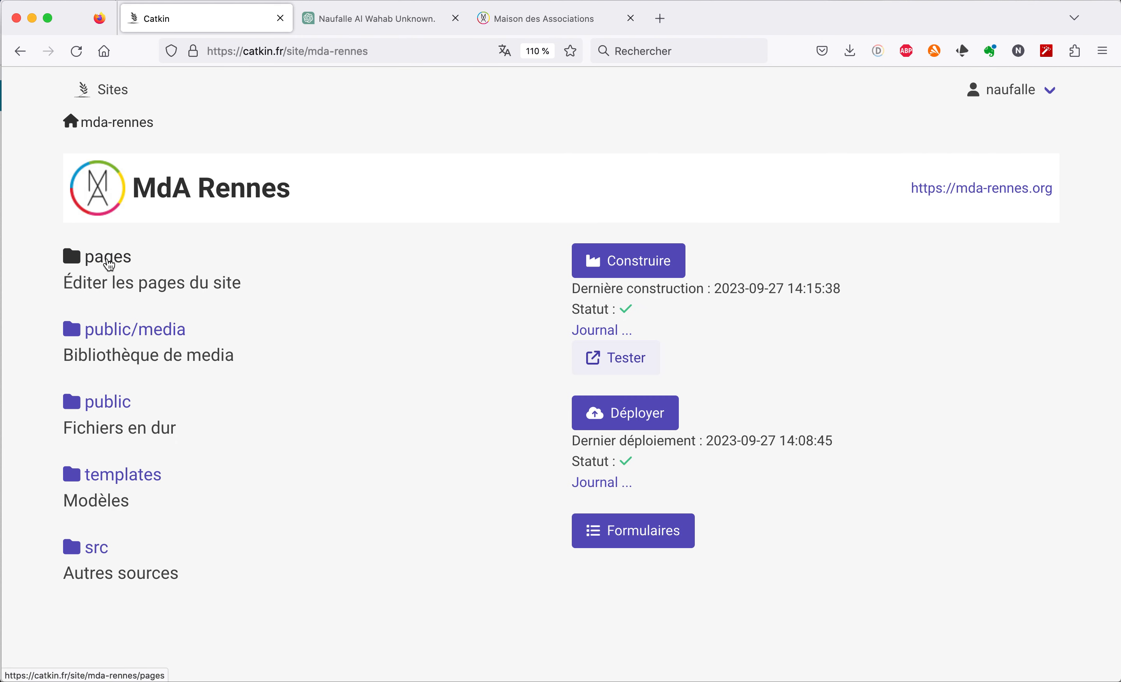
{"action": "left_click", "coordinate": [112, 263]}
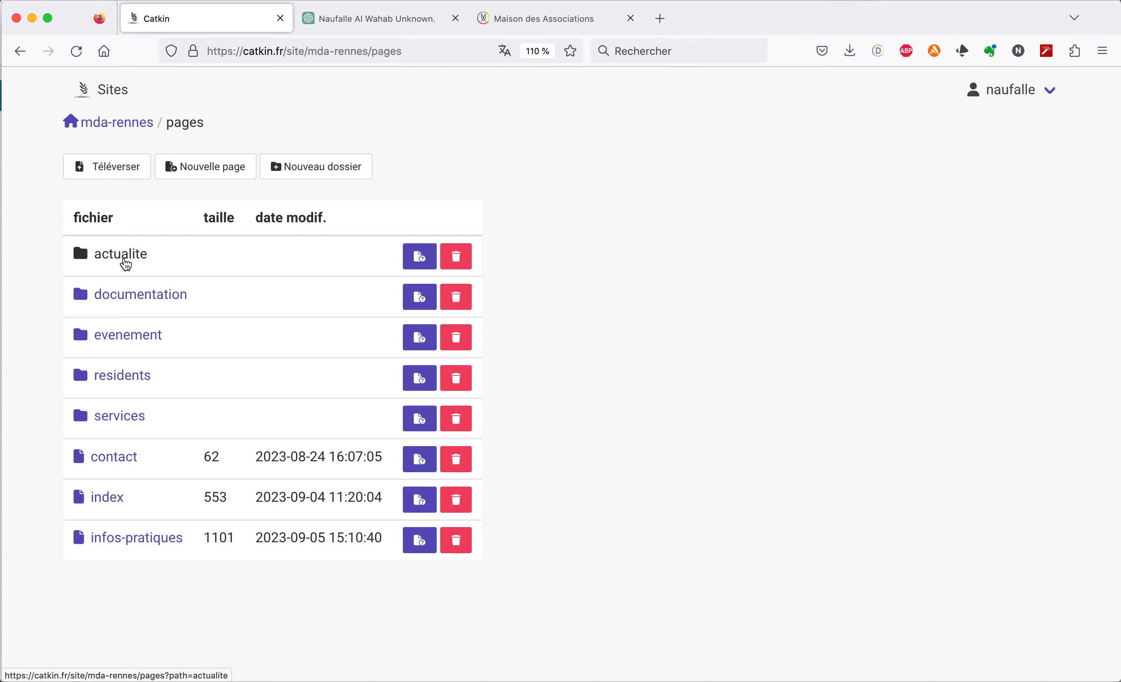
In the evenement folder, create page 2023-09-28-prochain-temps-MDA titled "Prochain temps d'animation de la MDA", using the closure introduction copied from ChatGPT as its description.
{"action": "left_click", "coordinate": [135, 340]}
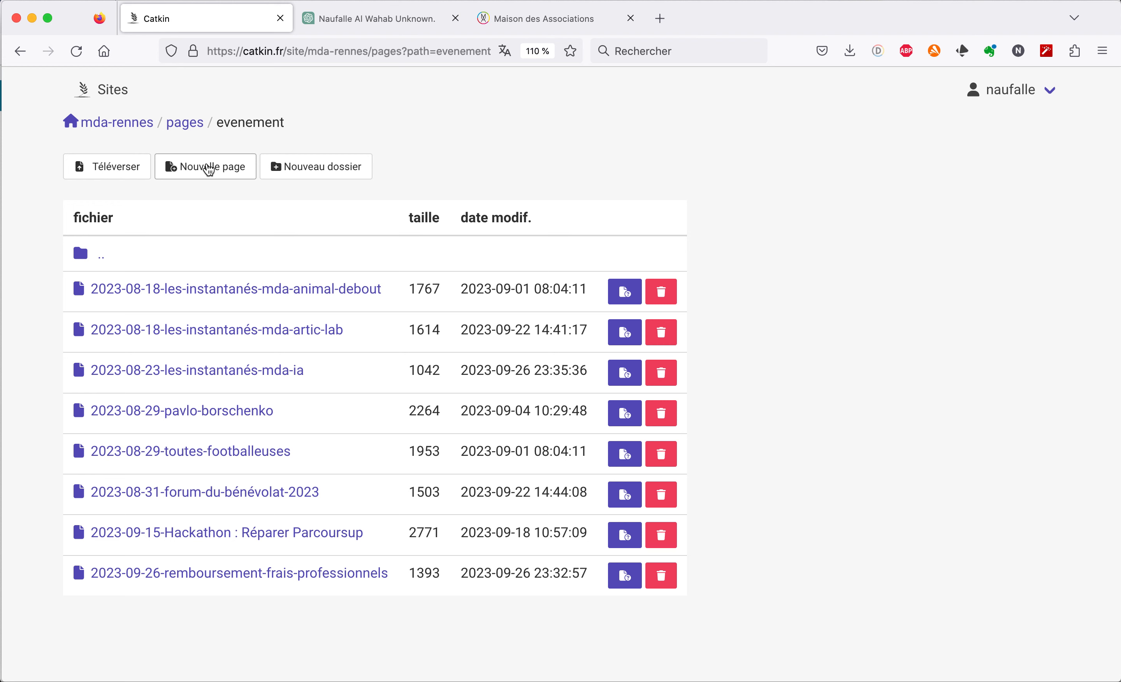
{"action": "left_click", "coordinate": [209, 168]}
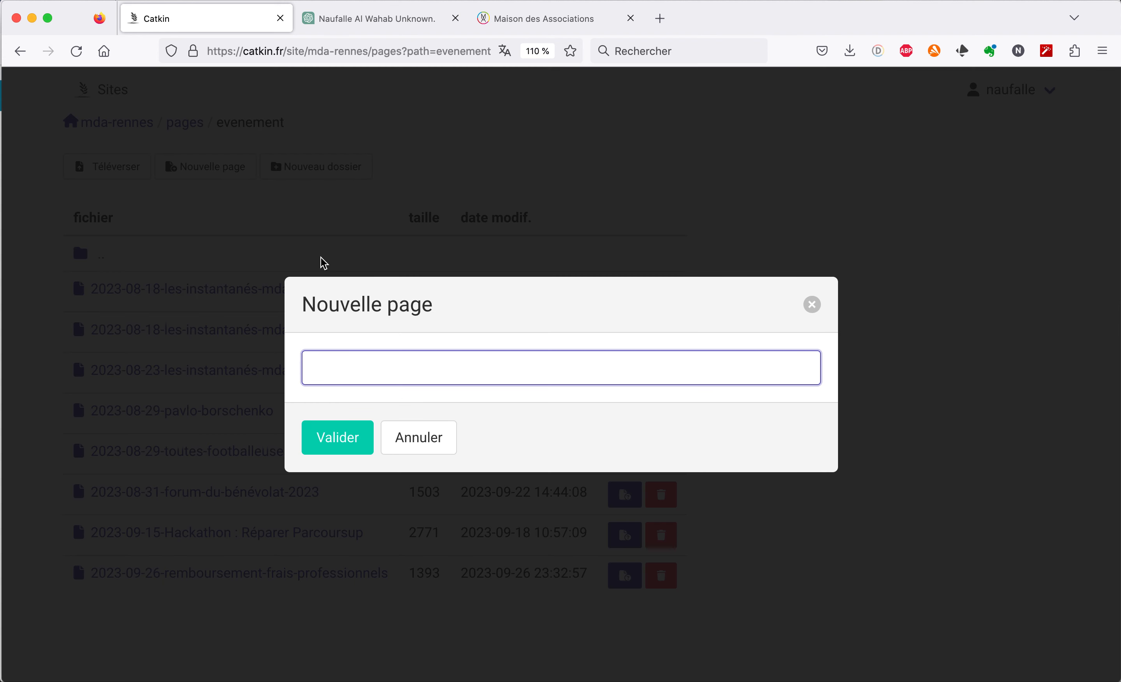
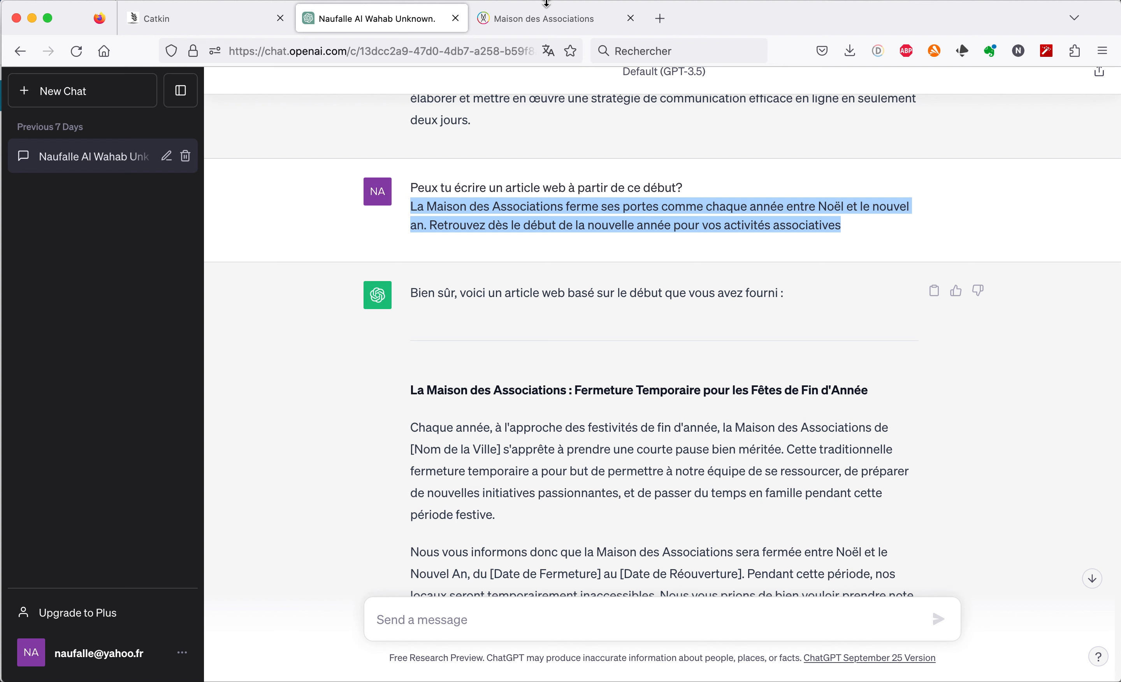
{"action": "left_click", "coordinate": [193, 18]}
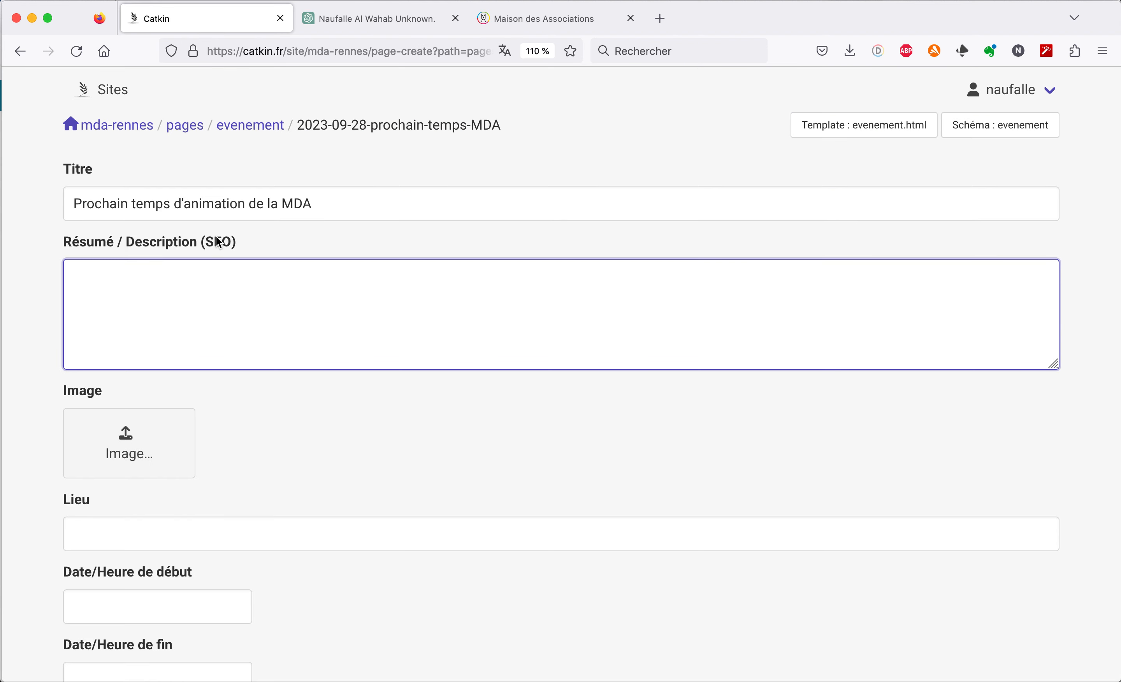
{"action": "type", "text": "La Maison des Associations ferme ses portes comme chaque année entre Noël et le nouvel an. Retrouvez dès le début de la nouvelle année pour vos activités associatives"}
Add articlab-3(1).jpg from the Téléchargements folder as the event page's image.
{"action": "scroll", "coordinate": [290, 398], "scroll_direction": "down", "scroll_amount": 3}
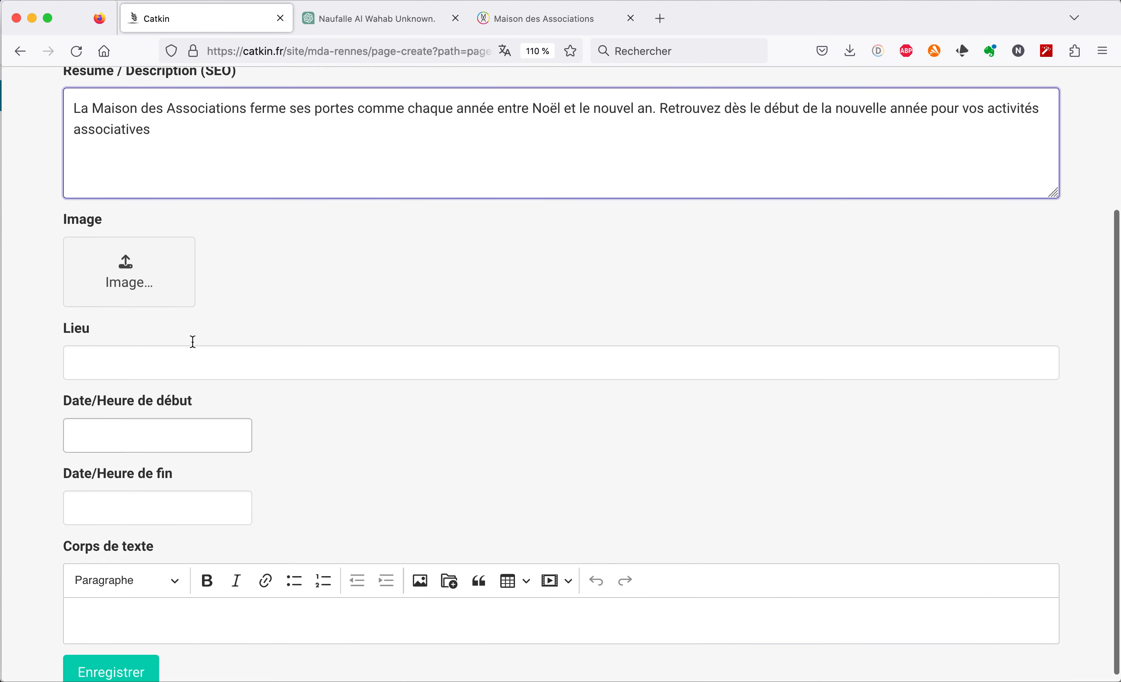
{"action": "left_click", "coordinate": [146, 276]}
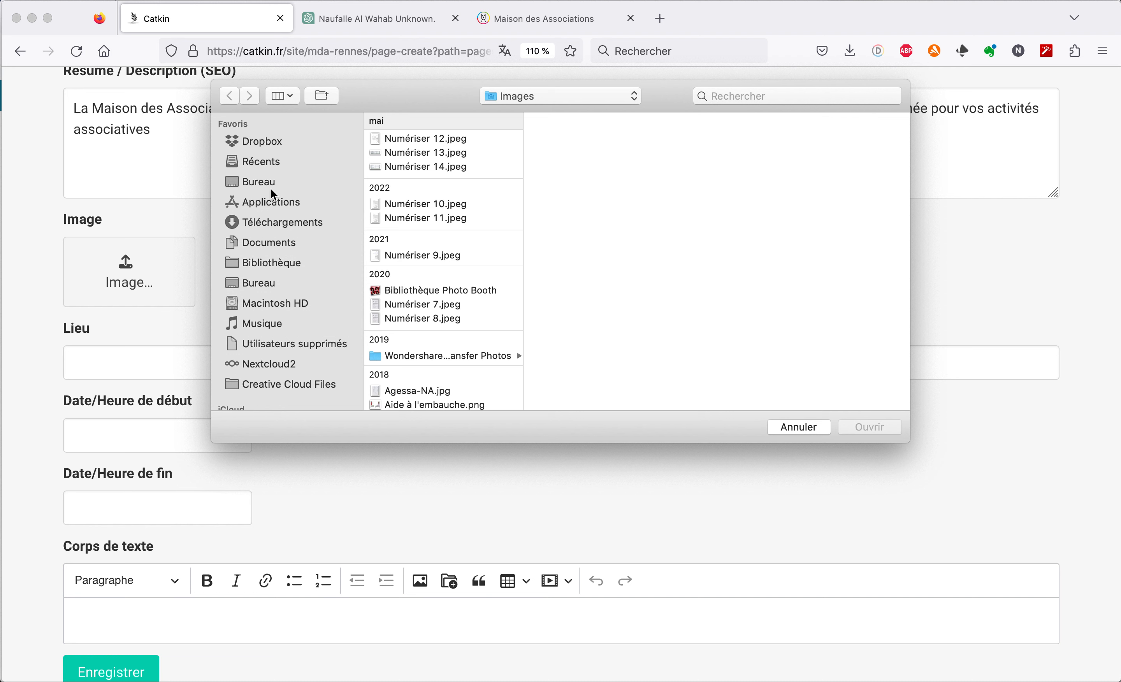
{"action": "left_click", "coordinate": [273, 223]}
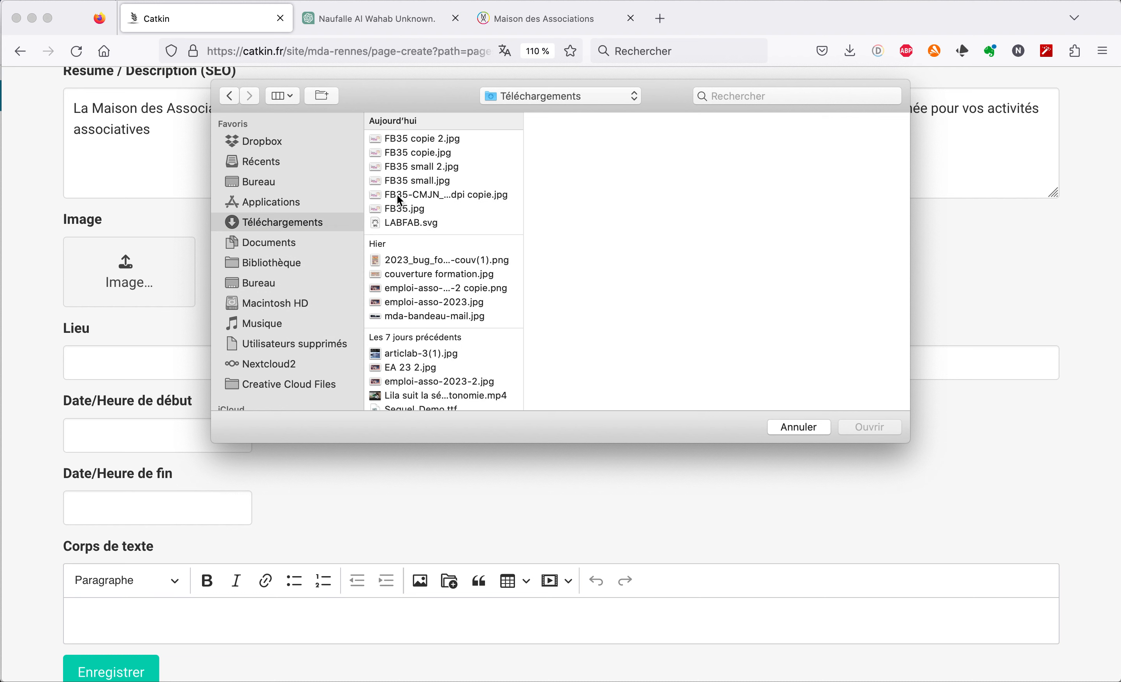
{"action": "left_click", "coordinate": [424, 353]}
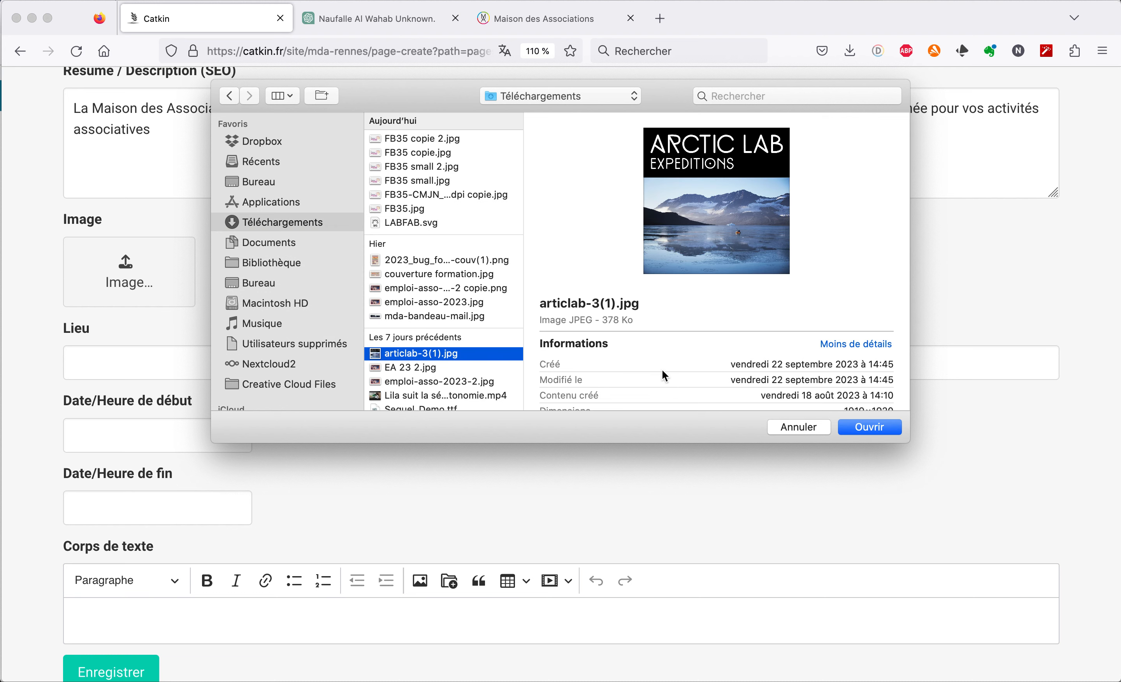
{"action": "left_click", "coordinate": [897, 429]}
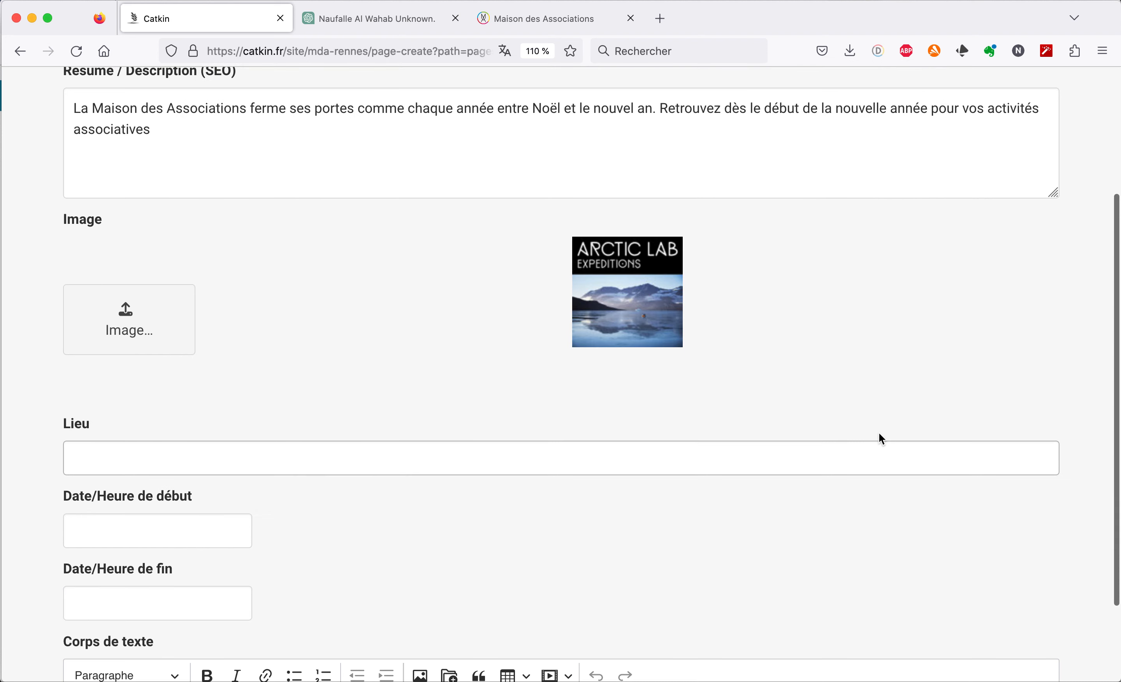
Set the event's location to "Maison des Associations".
{"action": "left_click", "coordinate": [475, 461]}
{"action": "type", "text": "M"}
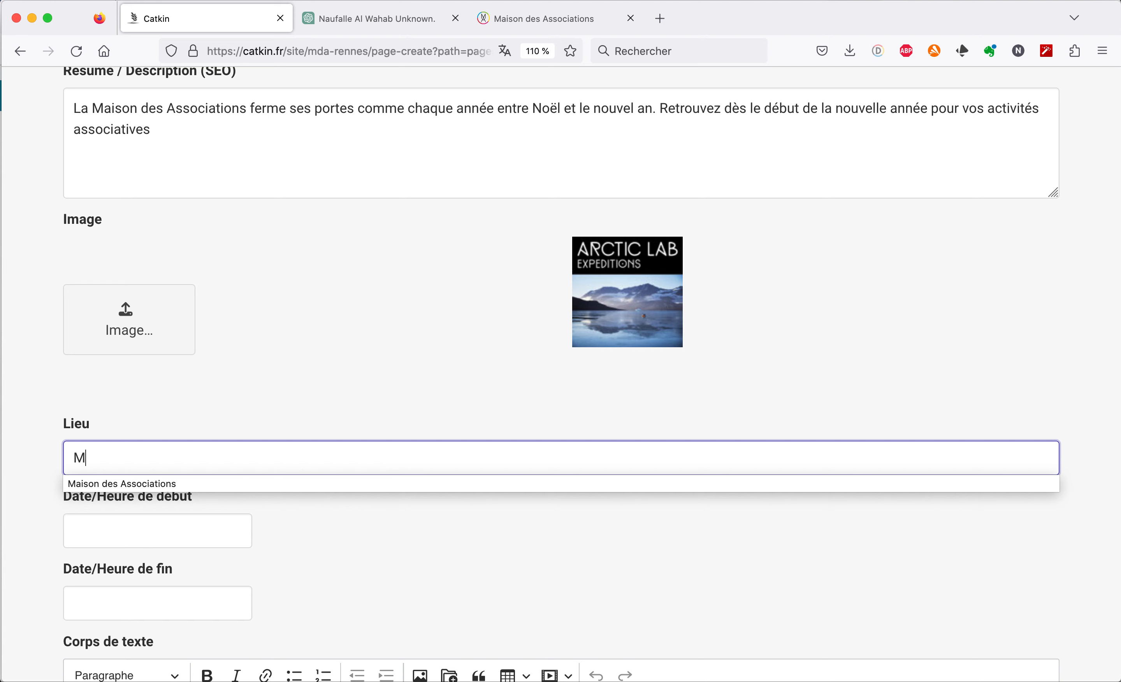
{"action": "left_click", "coordinate": [419, 485]}
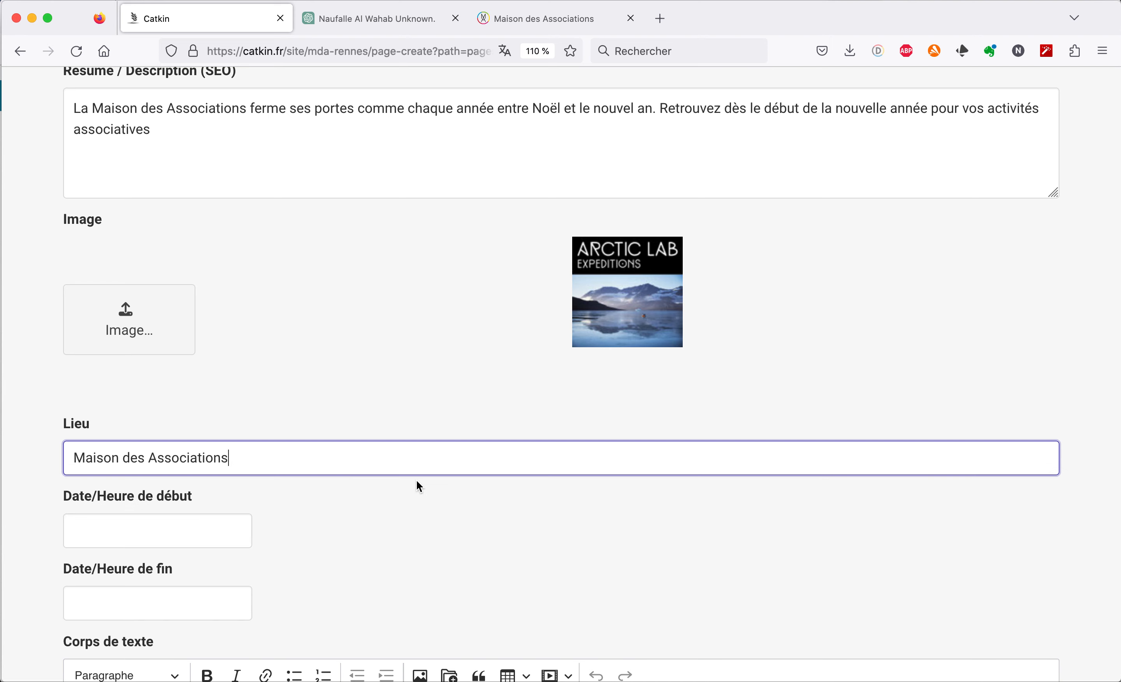
{"action": "left_click", "coordinate": [209, 529]}
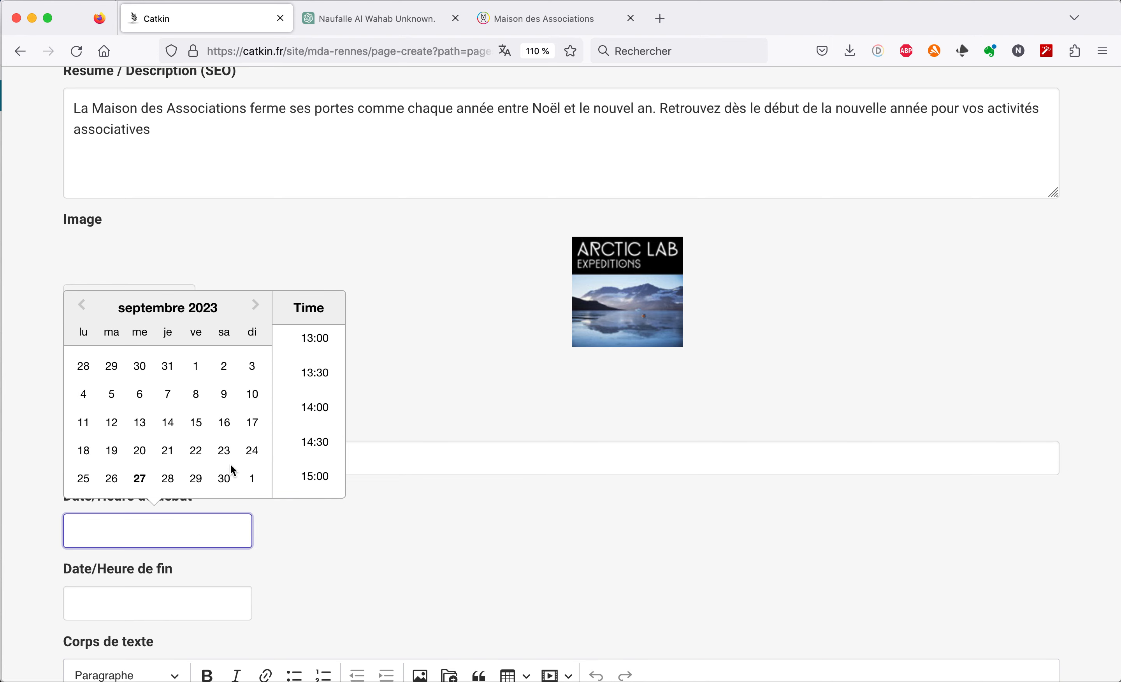
{"action": "left_click", "coordinate": [255, 305]}
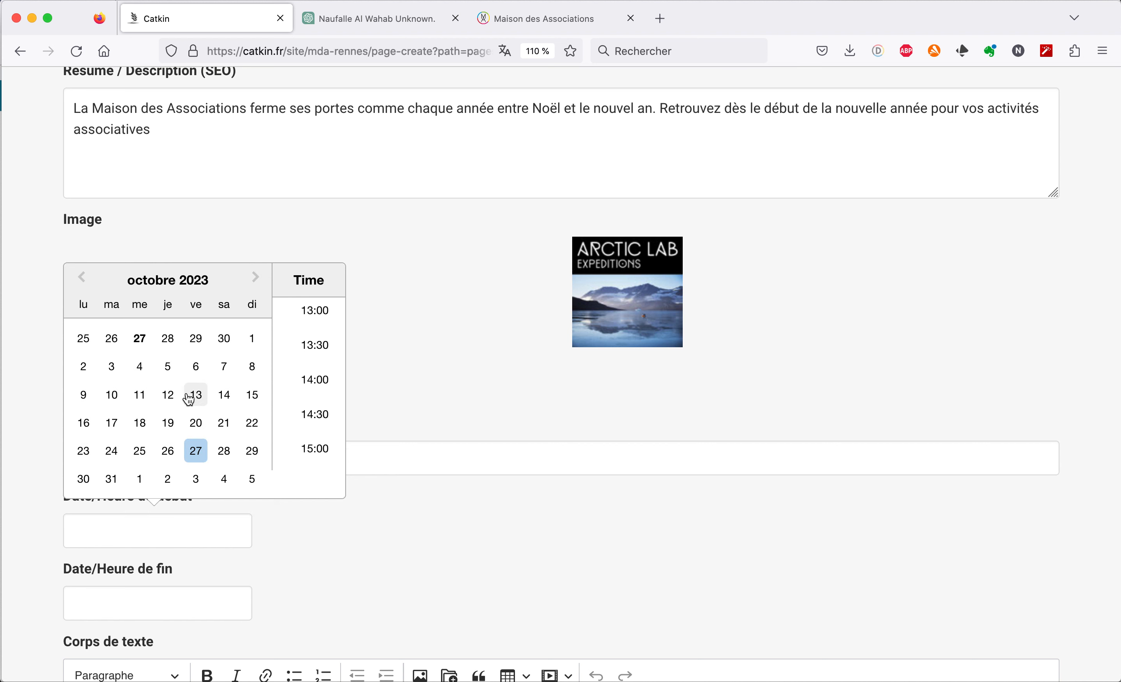
{"action": "left_click", "coordinate": [199, 374]}
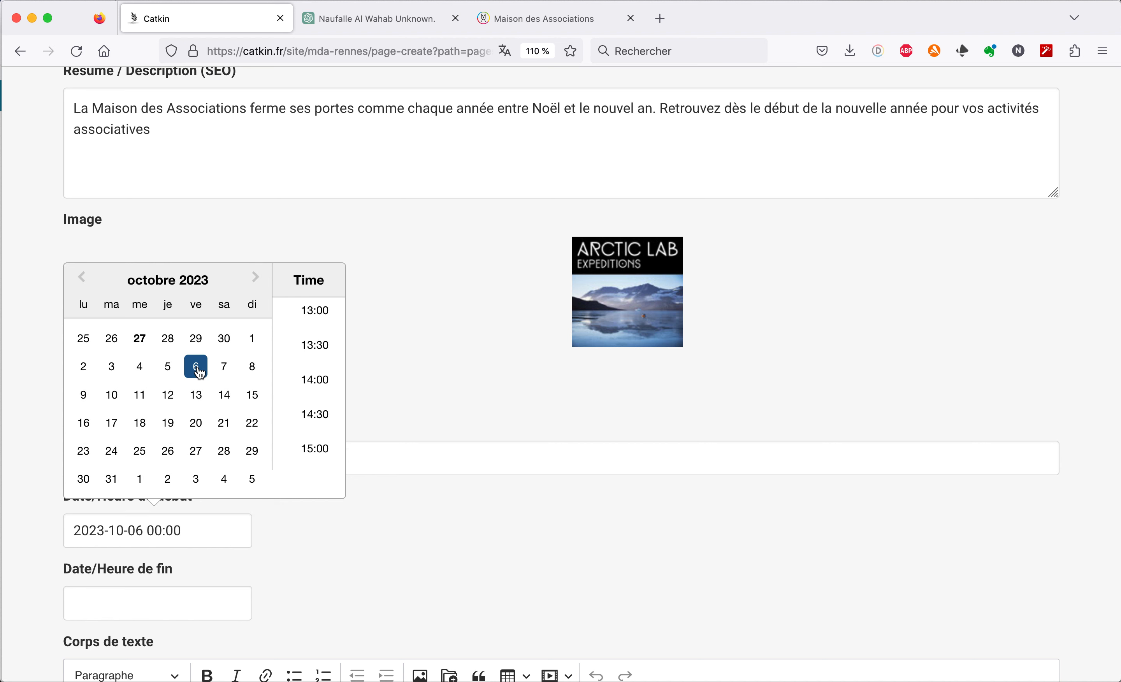
{"action": "left_click", "coordinate": [315, 382]}
{"action": "left_click", "coordinate": [173, 598]}
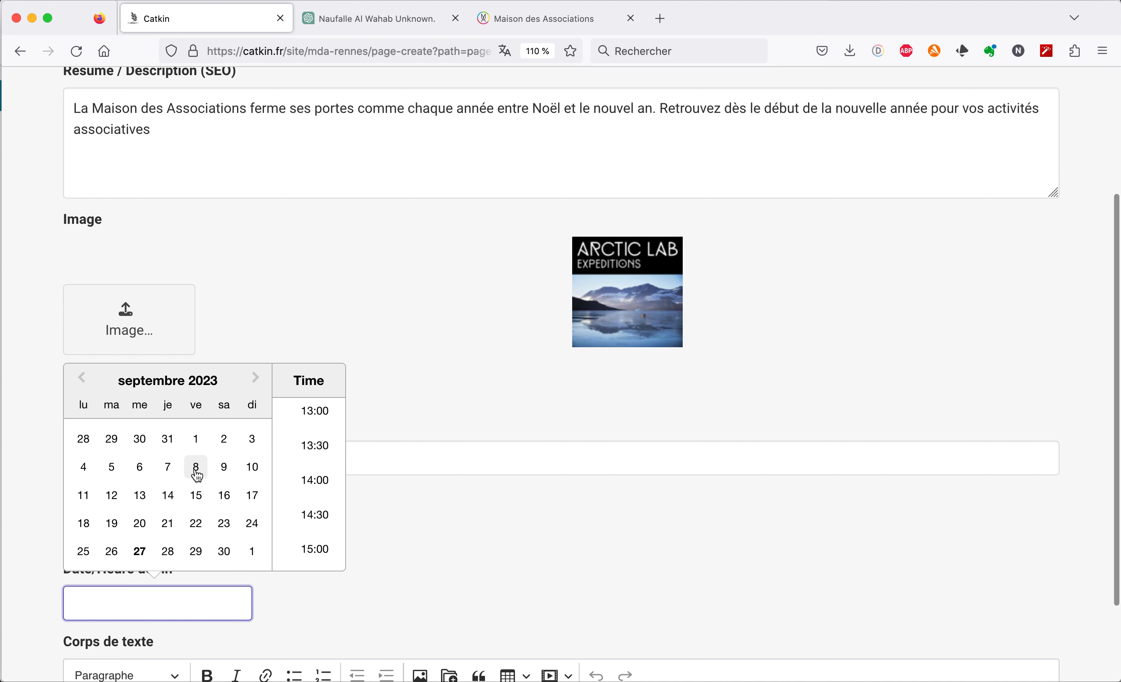
{"action": "left_click", "coordinate": [257, 379]}
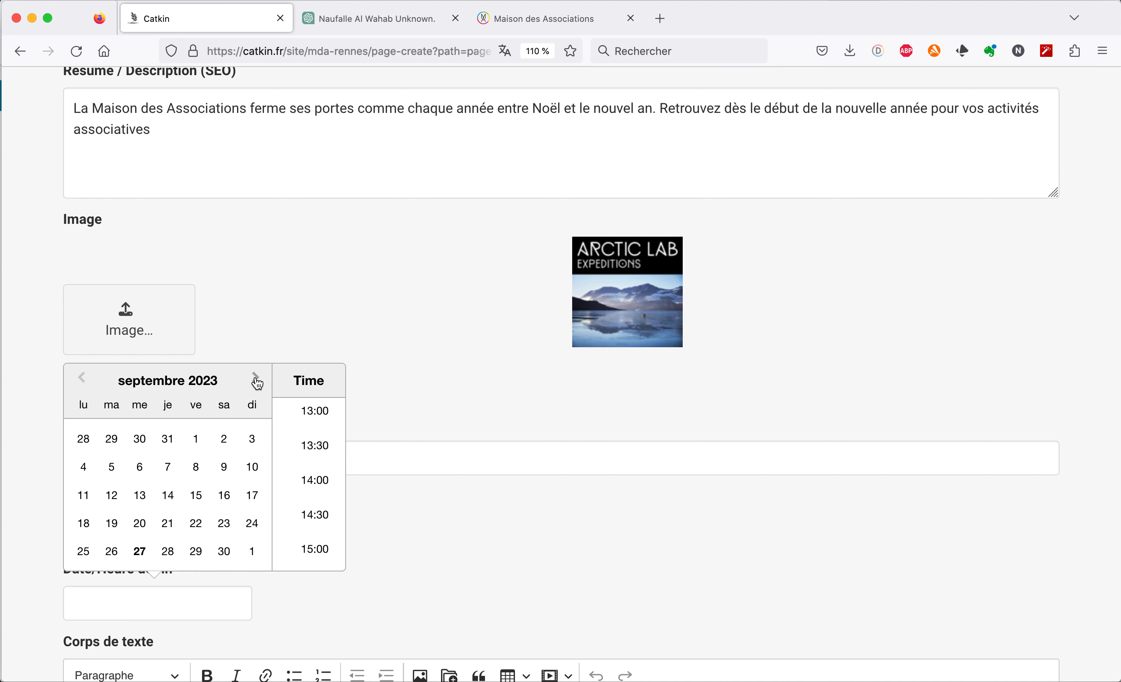
{"action": "left_click", "coordinate": [198, 448]}
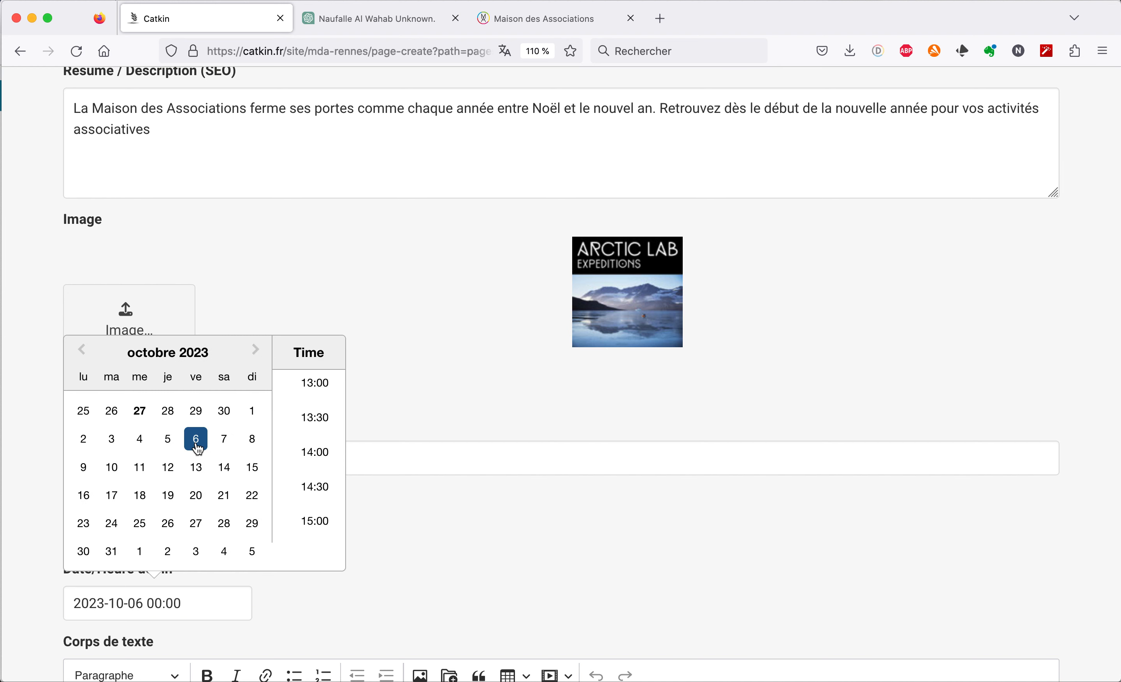
{"action": "scroll", "coordinate": [313, 501], "scroll_direction": "down", "scroll_amount": 3}
{"action": "scroll", "coordinate": [313, 501], "scroll_direction": "down", "scroll_amount": 1}
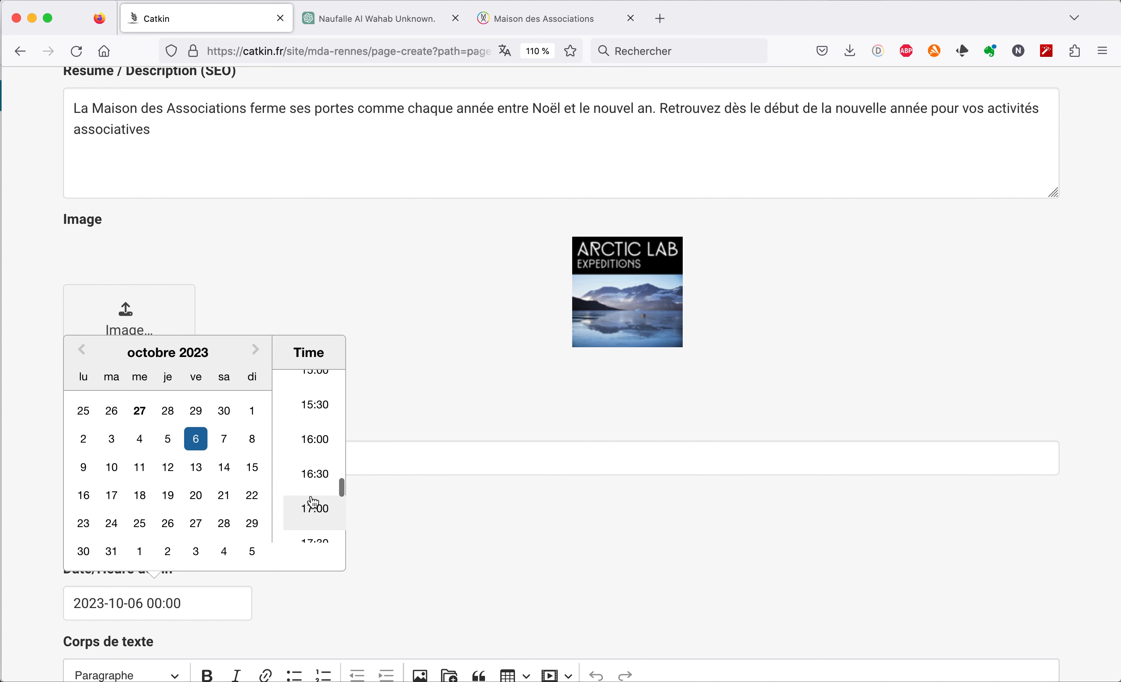
{"action": "left_click", "coordinate": [312, 480]}
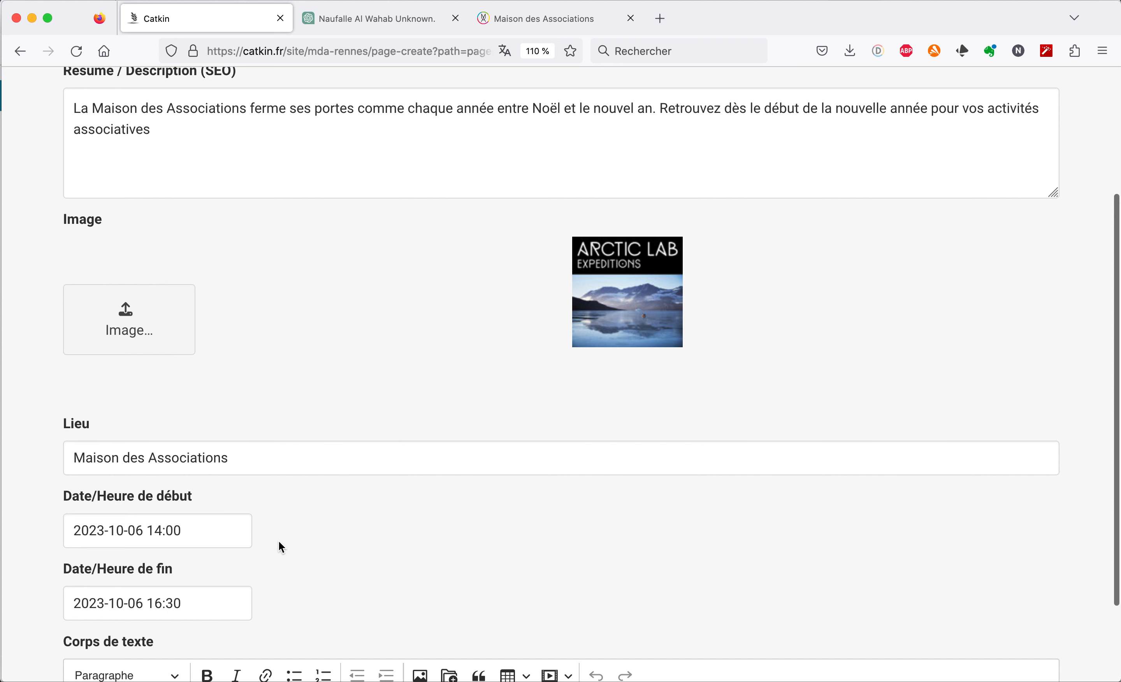
Copy the first two paragraphs of the ChatGPT closure article into the event's body text and save the page.
{"action": "scroll", "coordinate": [279, 543], "scroll_direction": "down", "scroll_amount": 3}
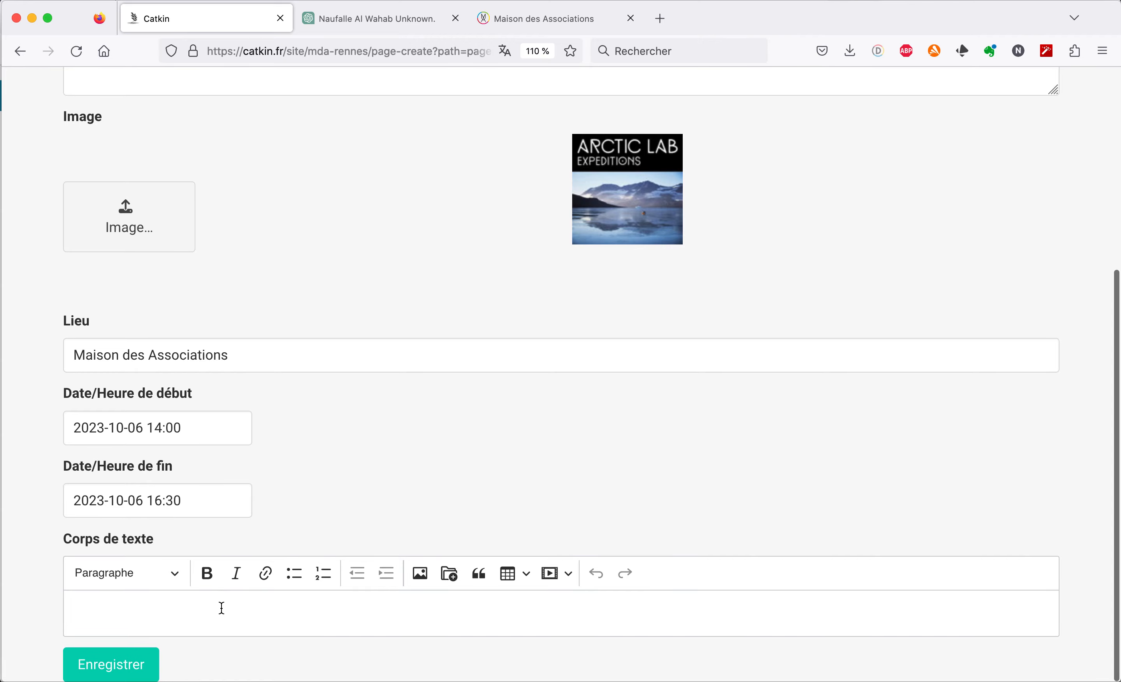
{"action": "left_click", "coordinate": [167, 602]}
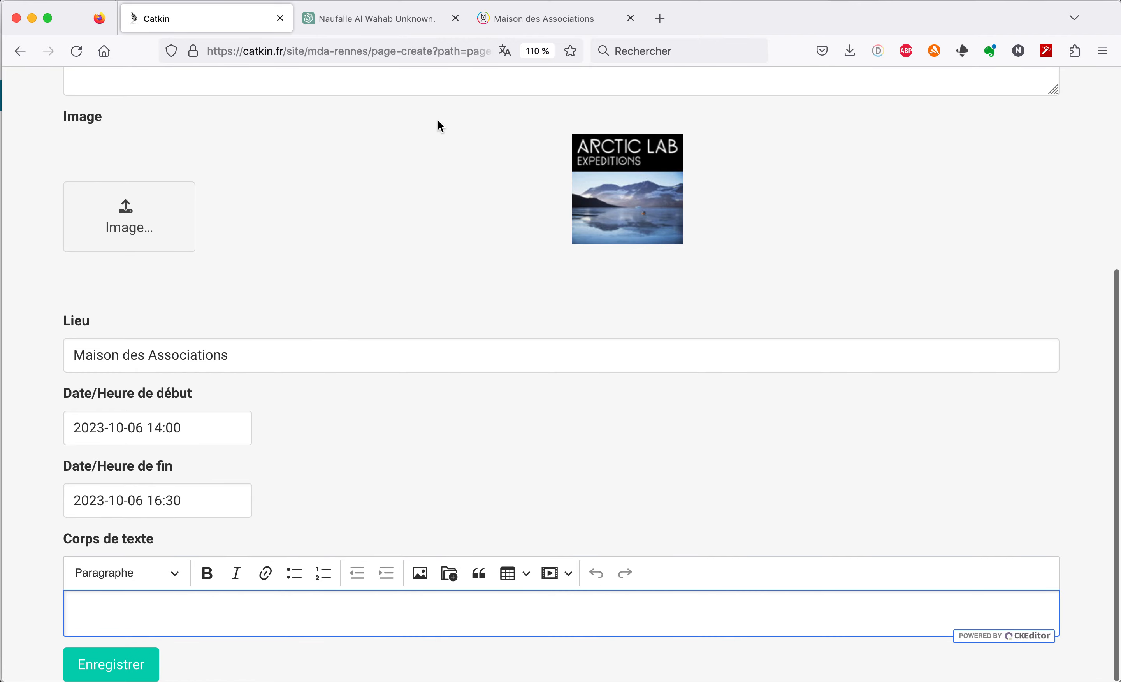
{"action": "left_click", "coordinate": [379, 19]}
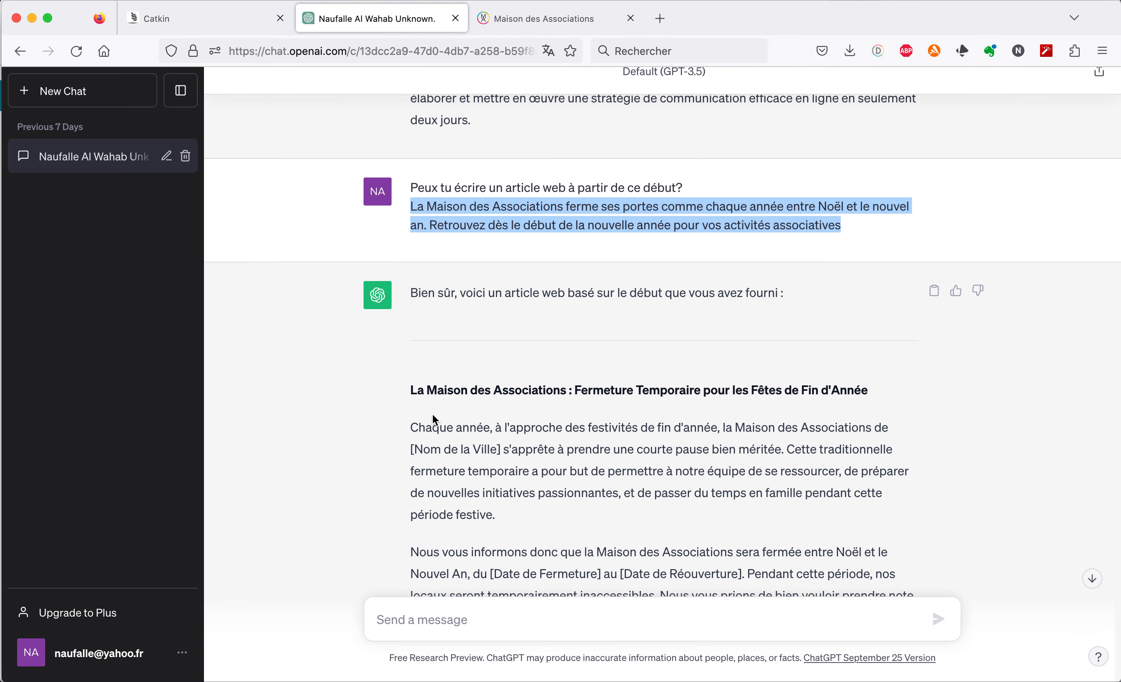
{"action": "scroll", "coordinate": [433, 415], "scroll_direction": "down", "scroll_amount": 5}
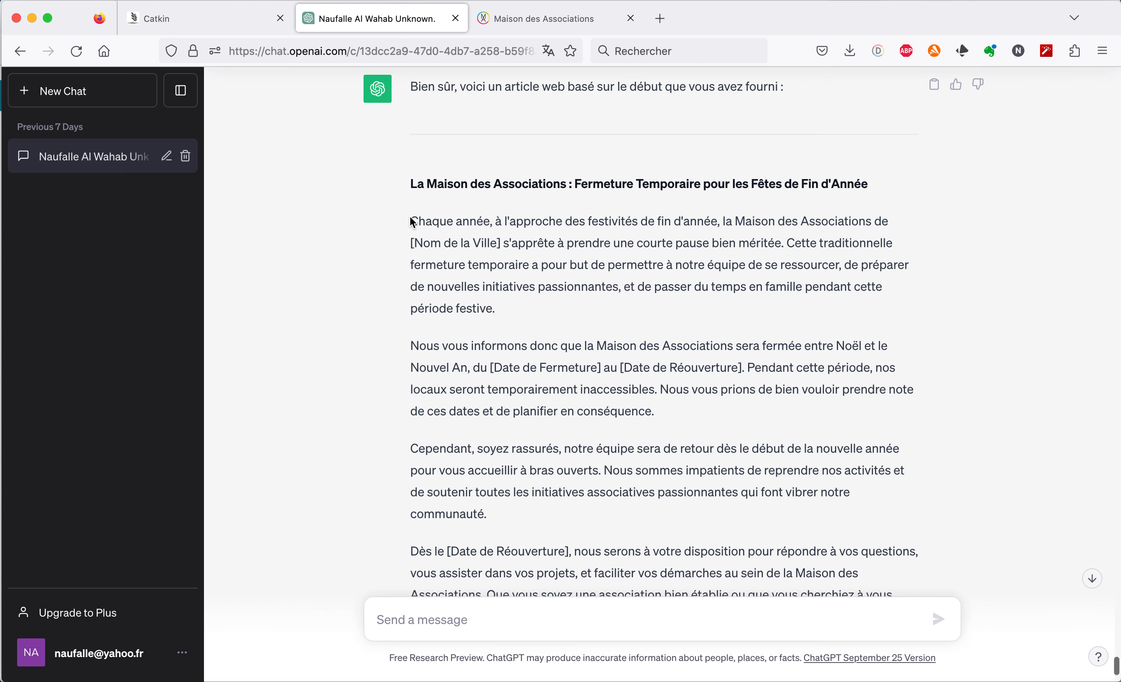
{"action": "left_click_drag", "start_coordinate": [410, 218], "coordinate": [707, 413]}
{"action": "key", "text": "super+c"}
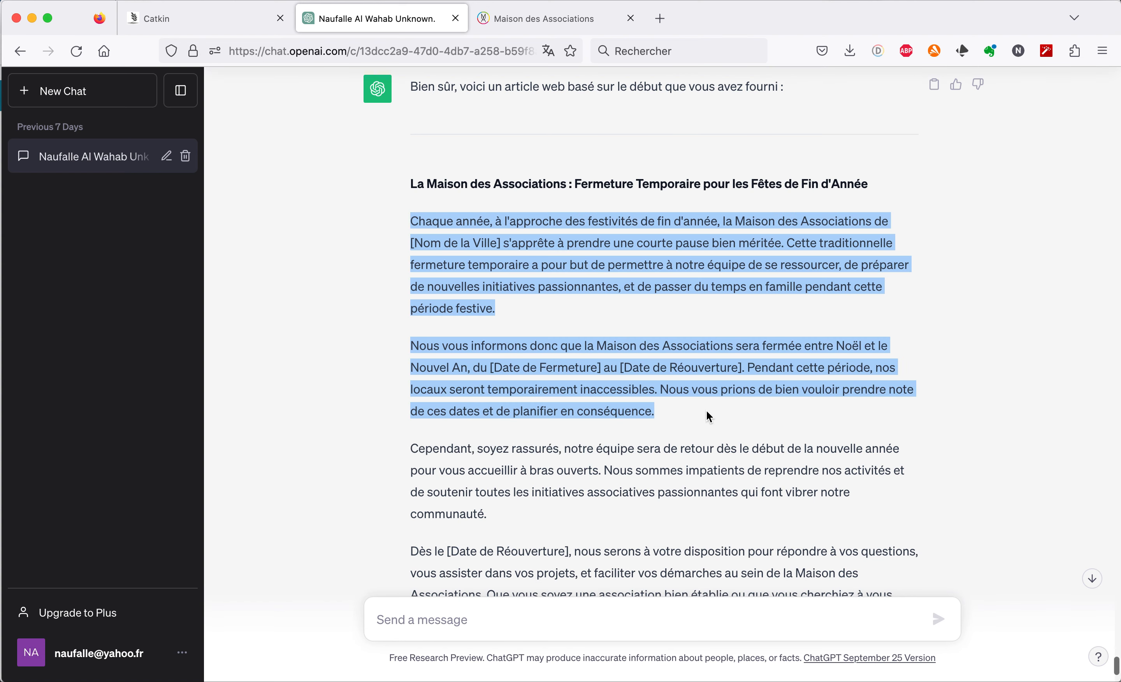
{"action": "left_click", "coordinate": [228, 12]}
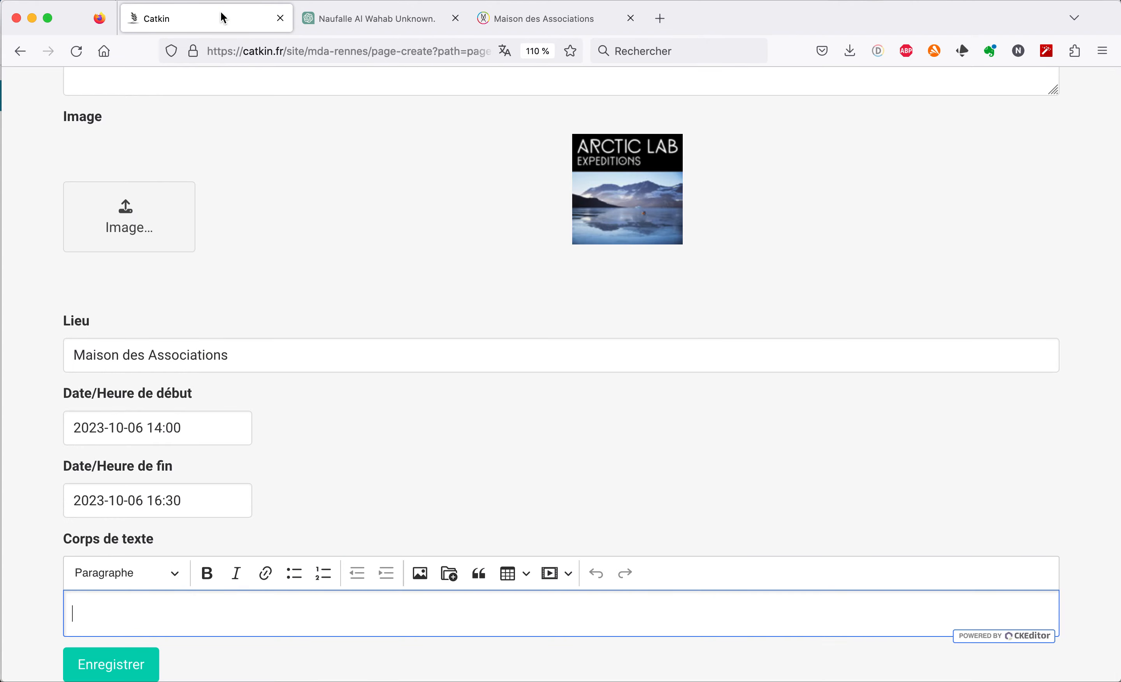
{"action": "key", "text": "super+v"}
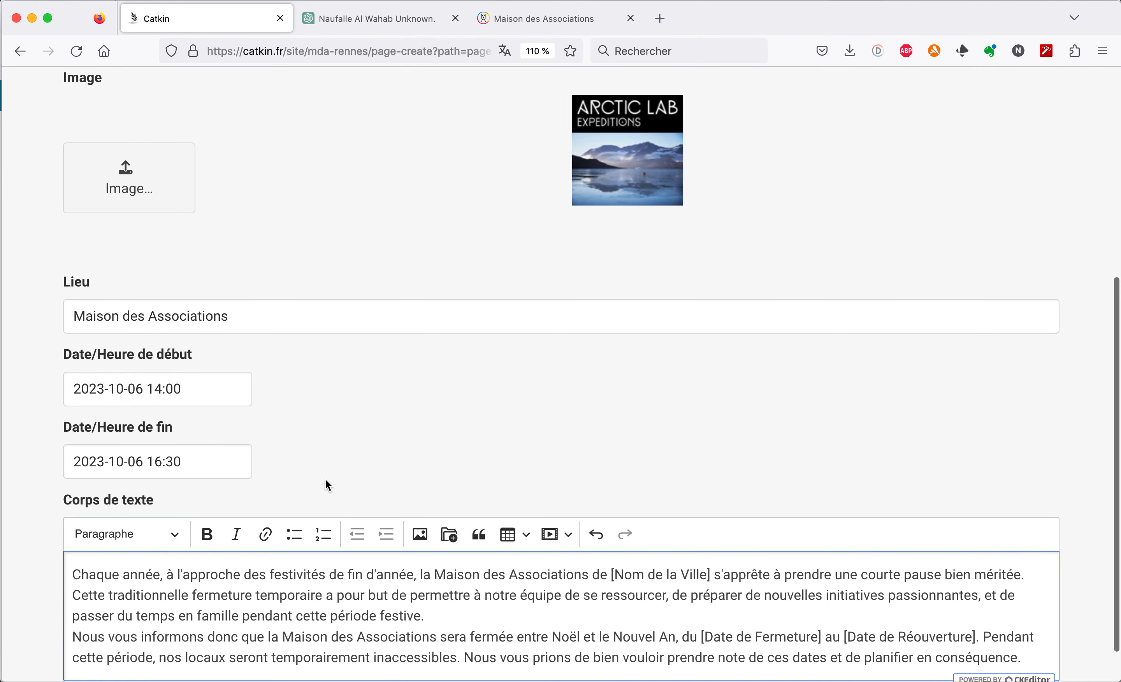
{"action": "scroll", "coordinate": [326, 482], "scroll_direction": "down", "scroll_amount": 2}
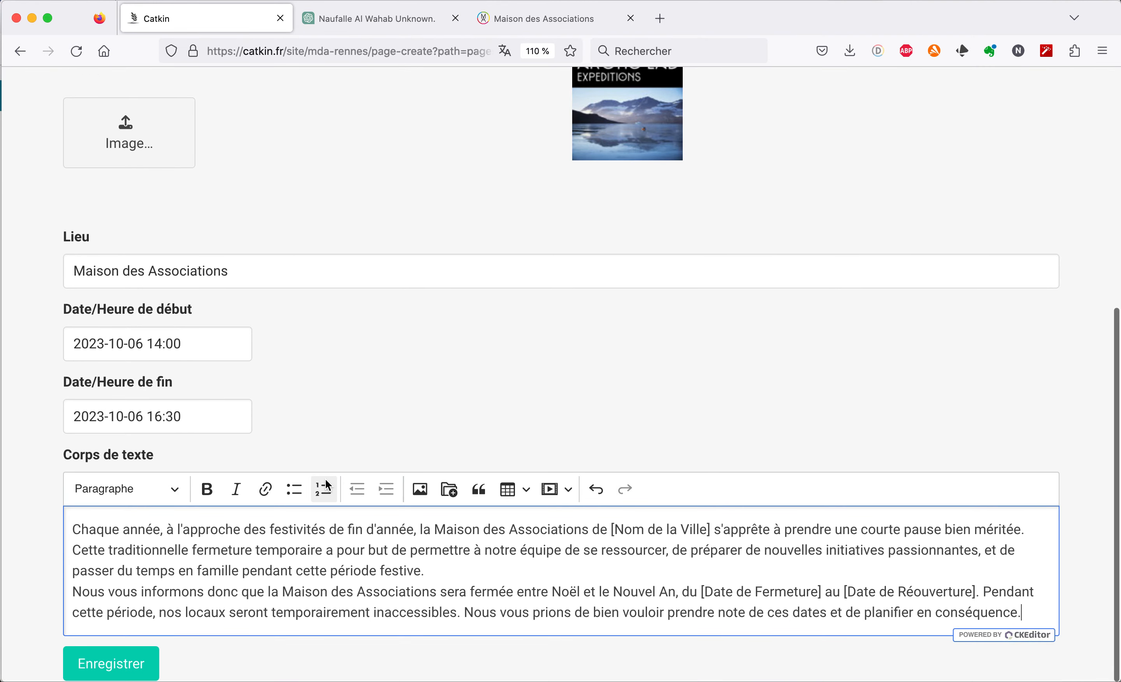
{"action": "left_click", "coordinate": [120, 664]}
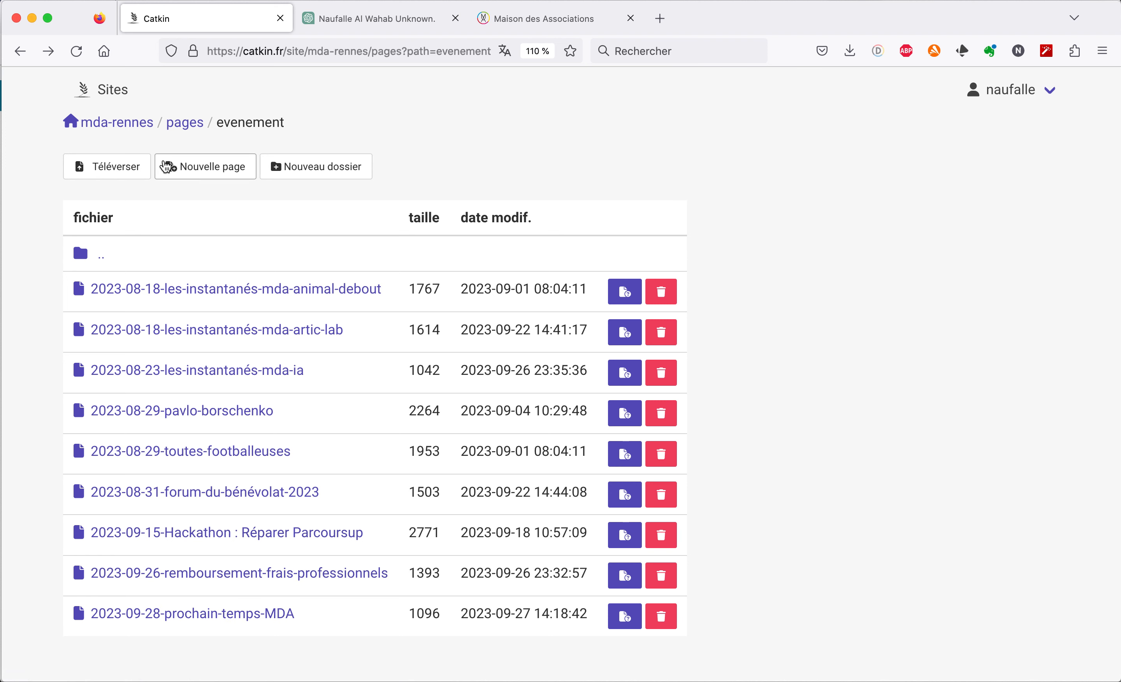
Build the mda-rennes site and deploy it.
{"action": "left_click", "coordinate": [130, 128]}
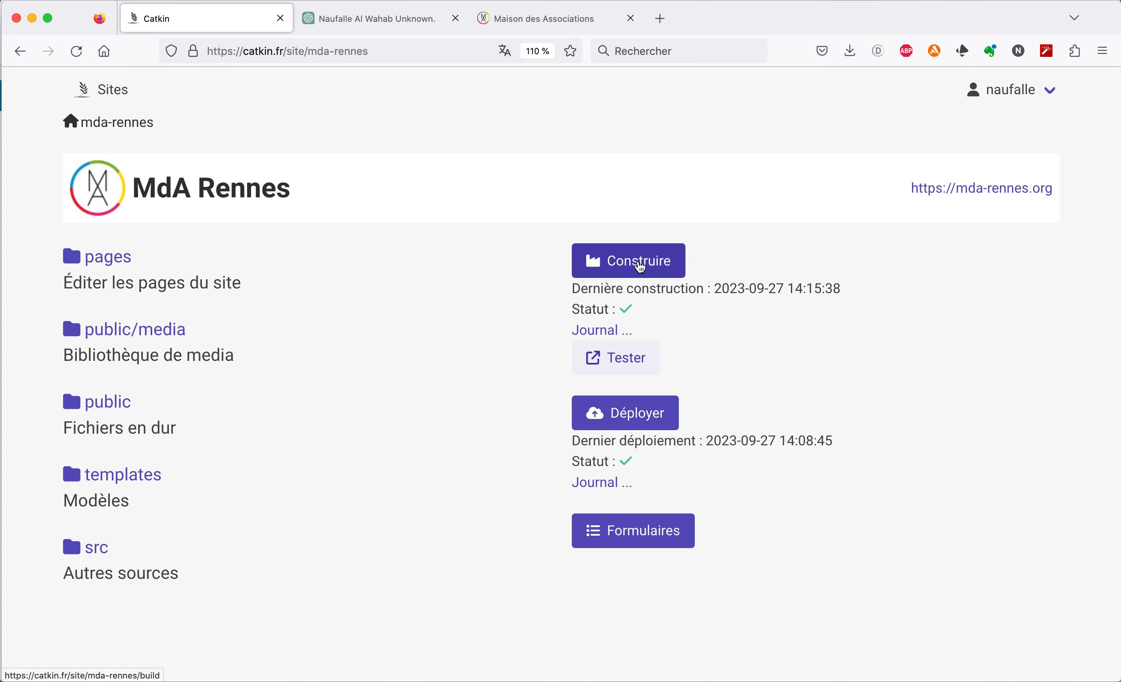
{"action": "left_click", "coordinate": [640, 267]}
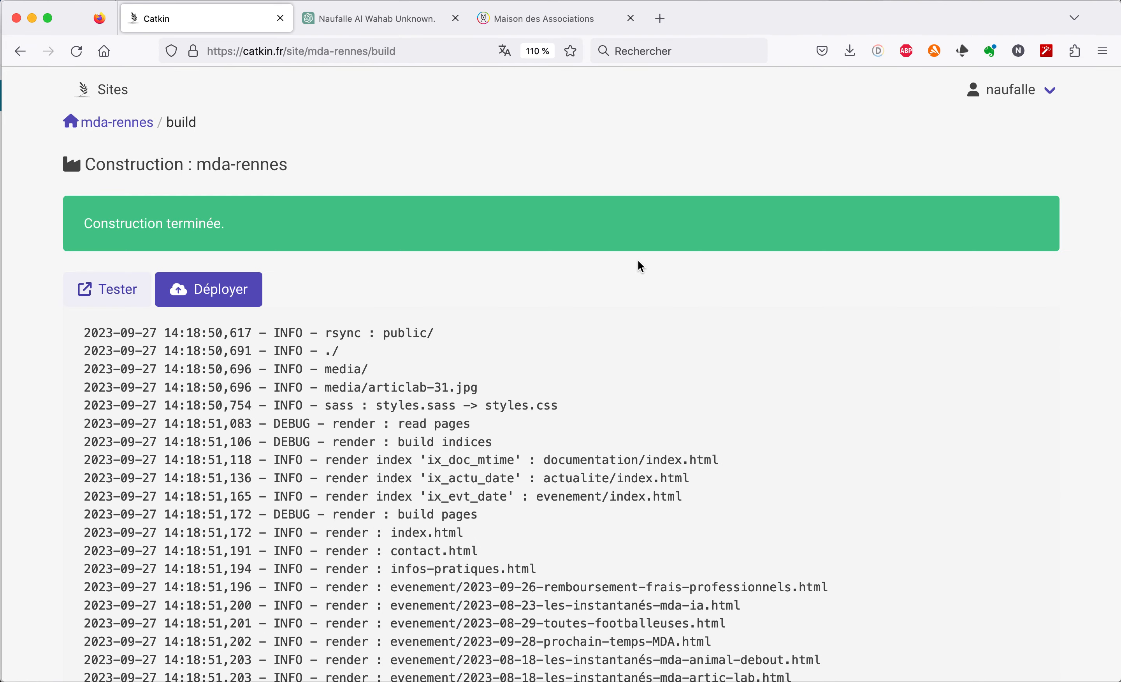
{"action": "left_click", "coordinate": [225, 297]}
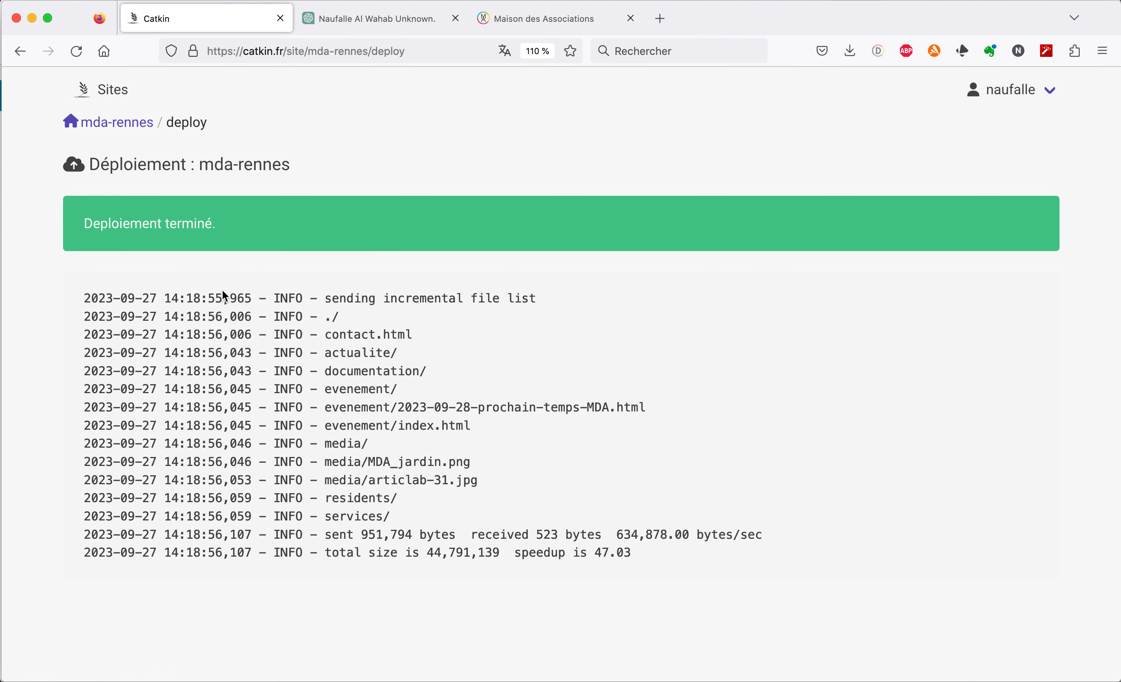
Open the event "Prochain temps d'animation de la MDA" from the live mda-rennes.org events list, review it and return to the site's home page.
{"action": "left_click", "coordinate": [520, 19]}
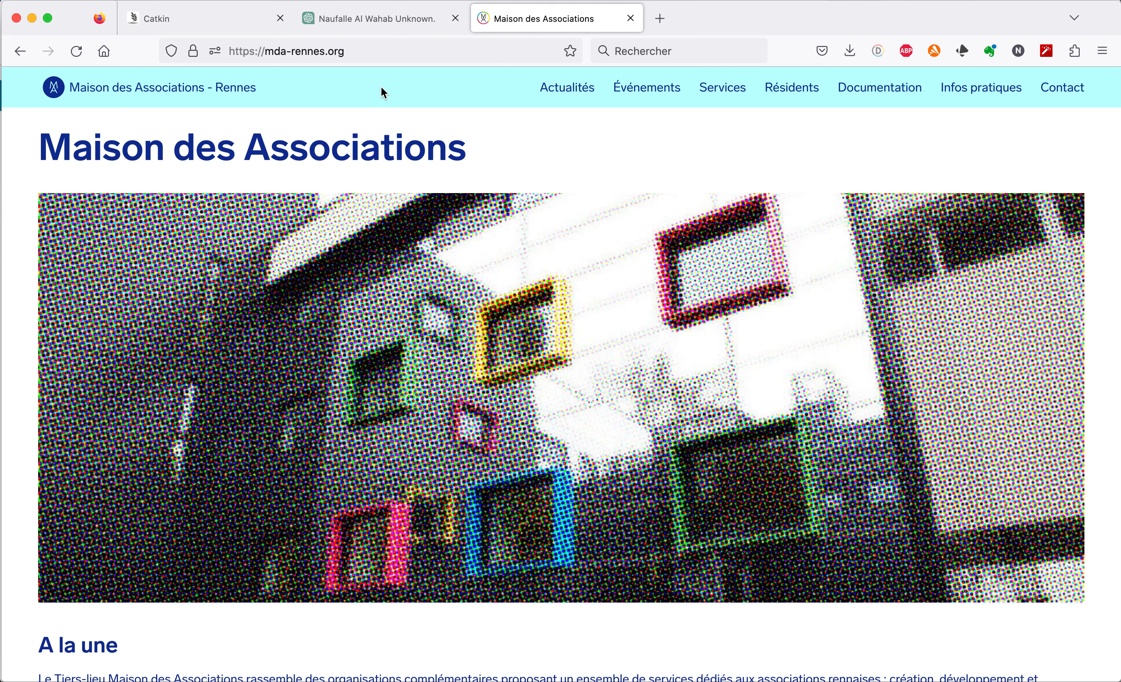
{"action": "left_click", "coordinate": [76, 51]}
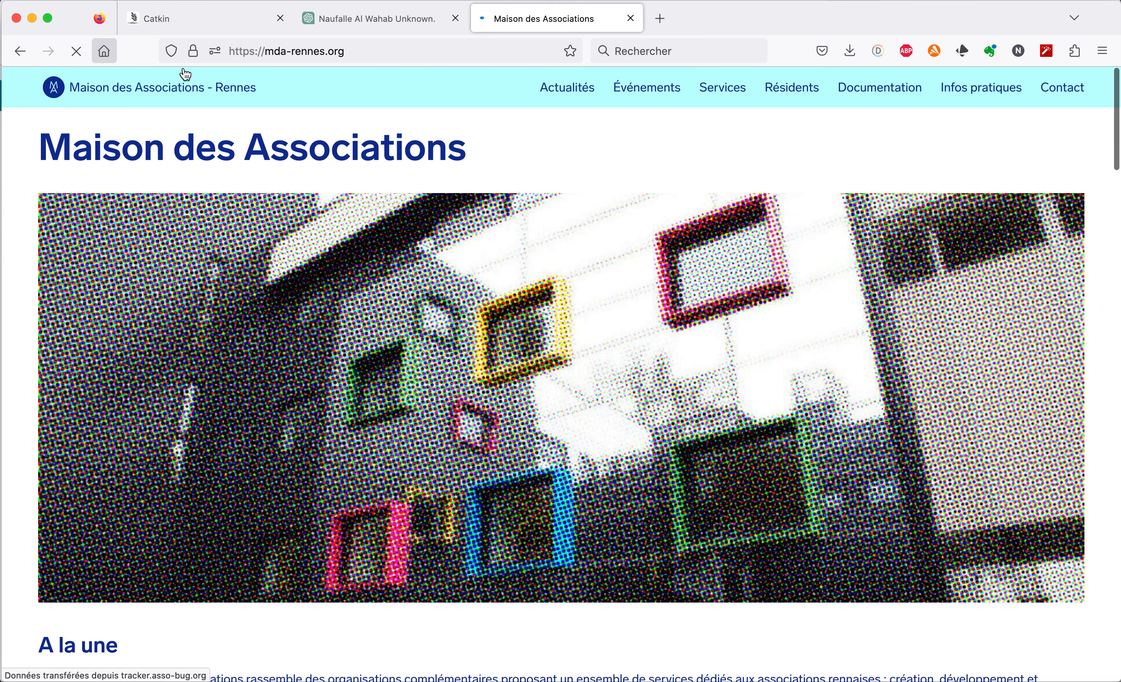
{"action": "left_click", "coordinate": [653, 89]}
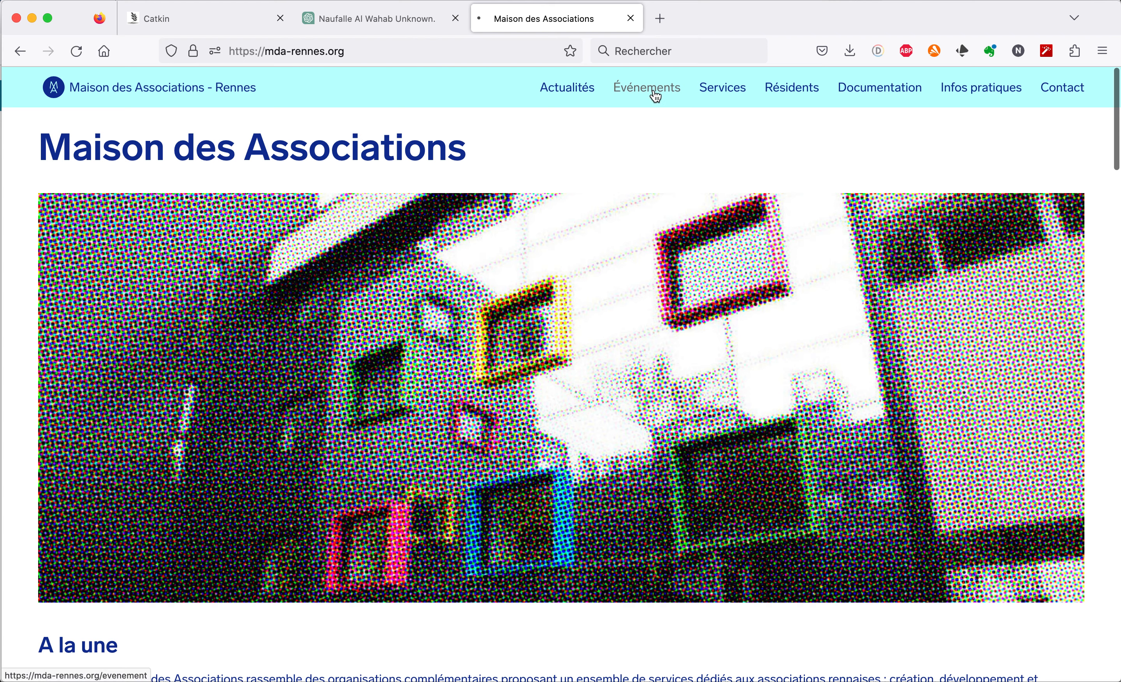
{"action": "scroll", "coordinate": [578, 263], "scroll_direction": "down", "scroll_amount": 10}
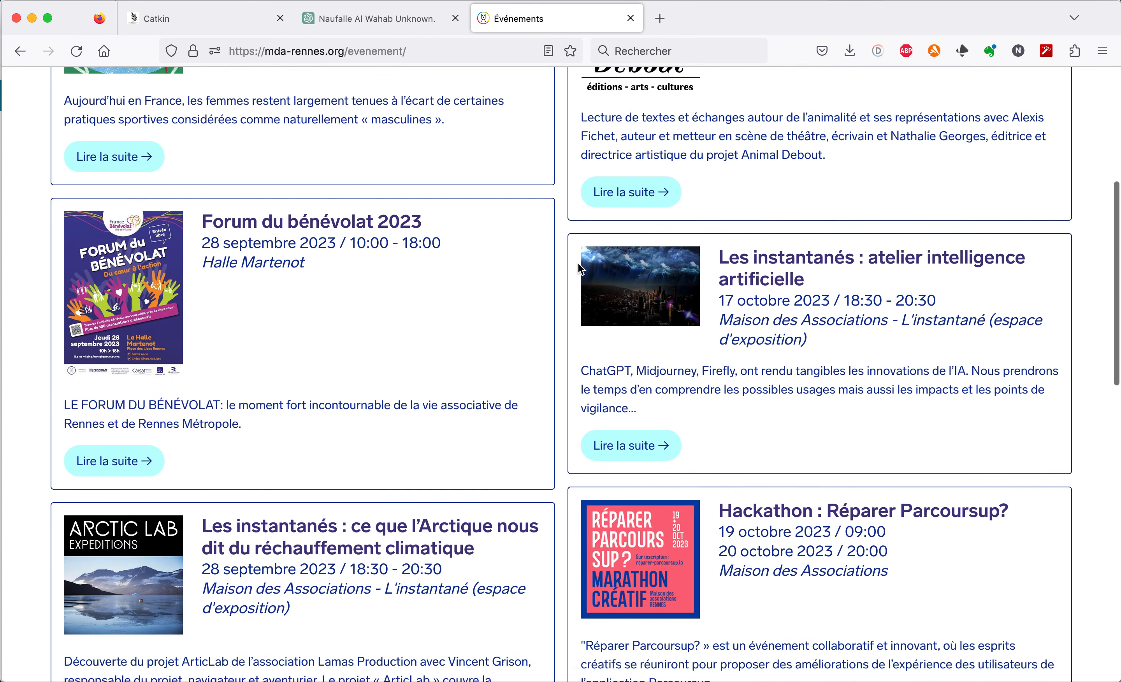
{"action": "scroll", "coordinate": [578, 263], "scroll_direction": "down", "scroll_amount": 8}
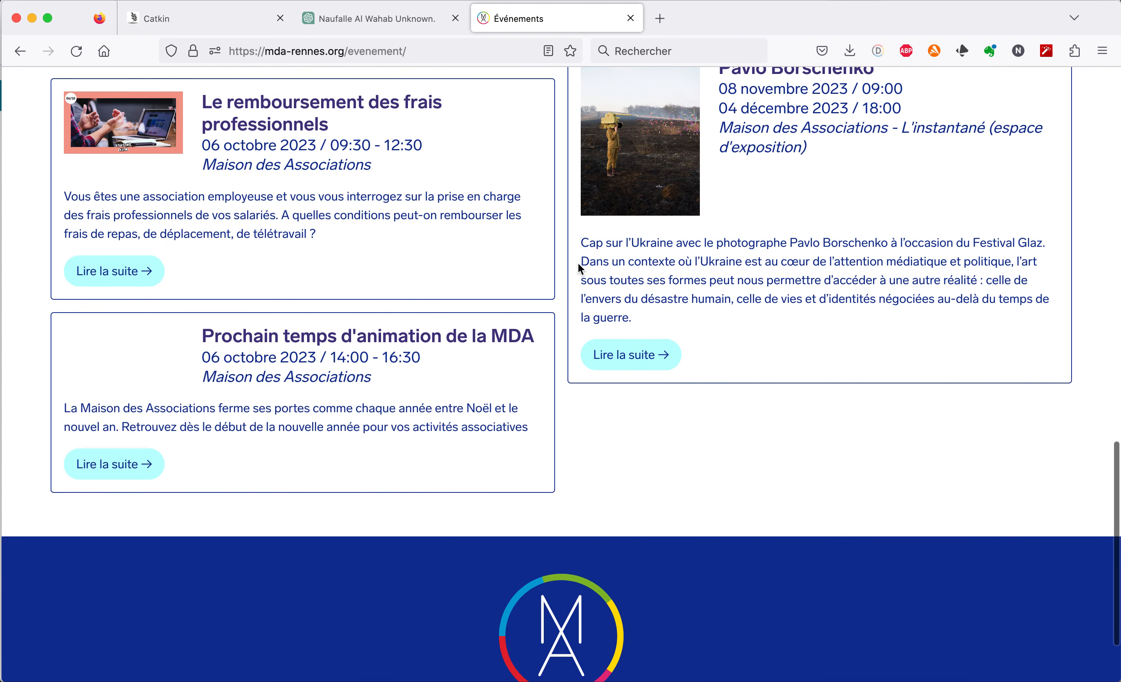
{"action": "left_click", "coordinate": [316, 339]}
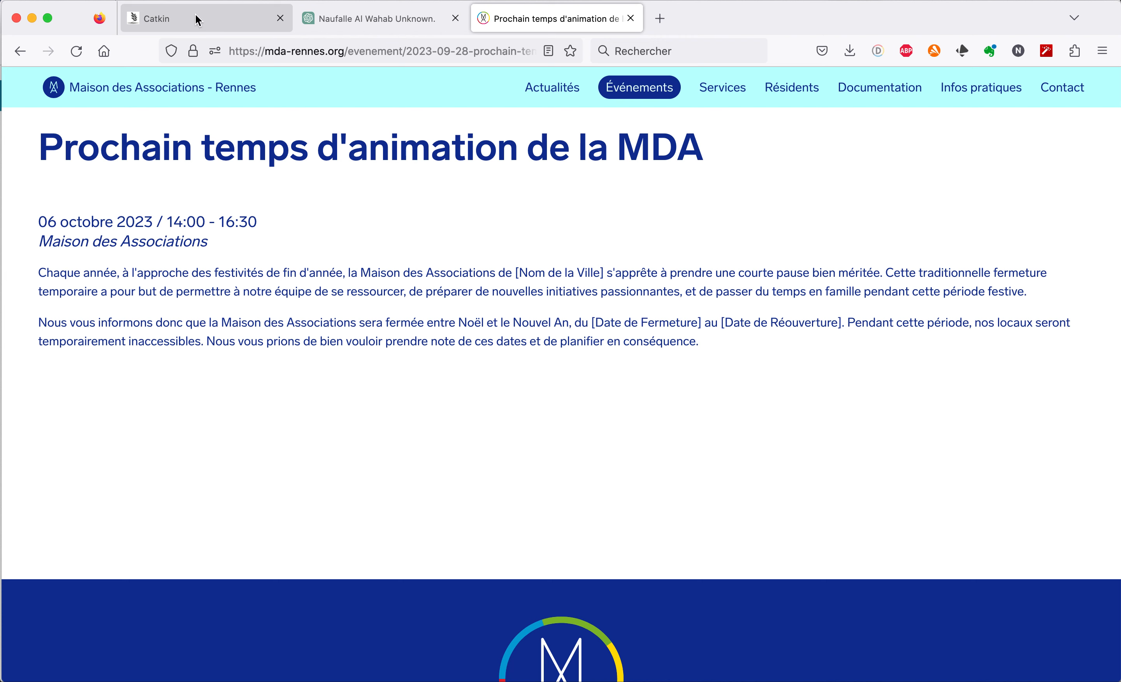
{"action": "left_click", "coordinate": [191, 84]}
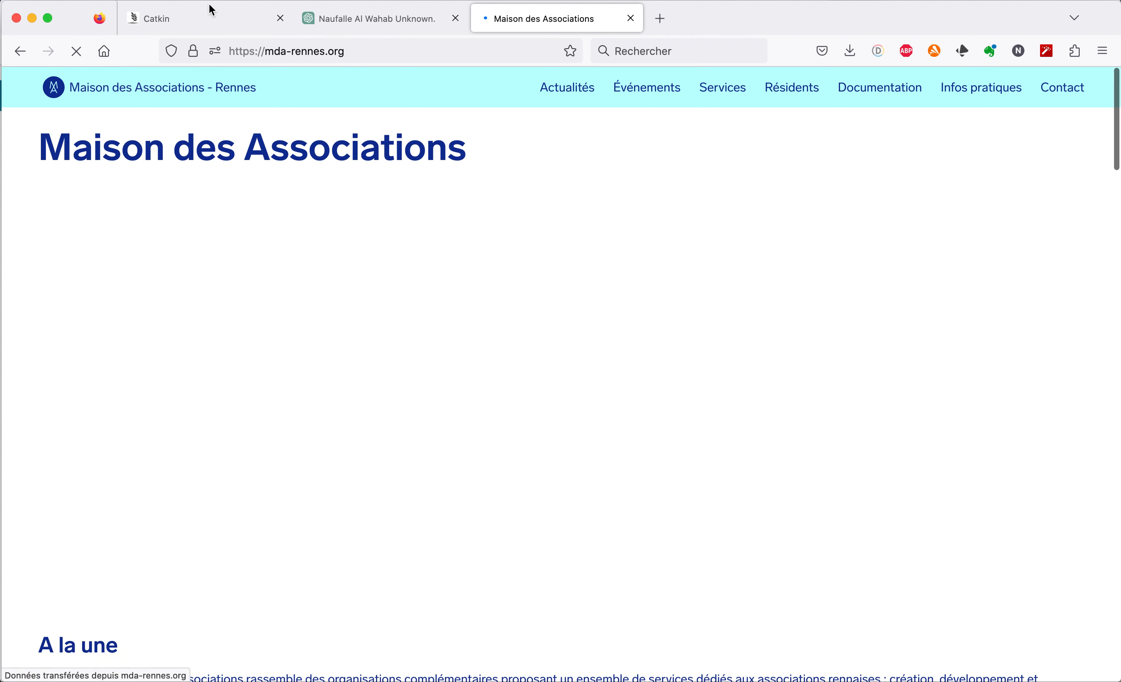
In Catkin, delete the page 2023-09-28-prochain-temps-MDA from the evenement pages folder of mda-rennes.
{"action": "left_click", "coordinate": [212, 5]}
{"action": "left_click", "coordinate": [138, 129]}
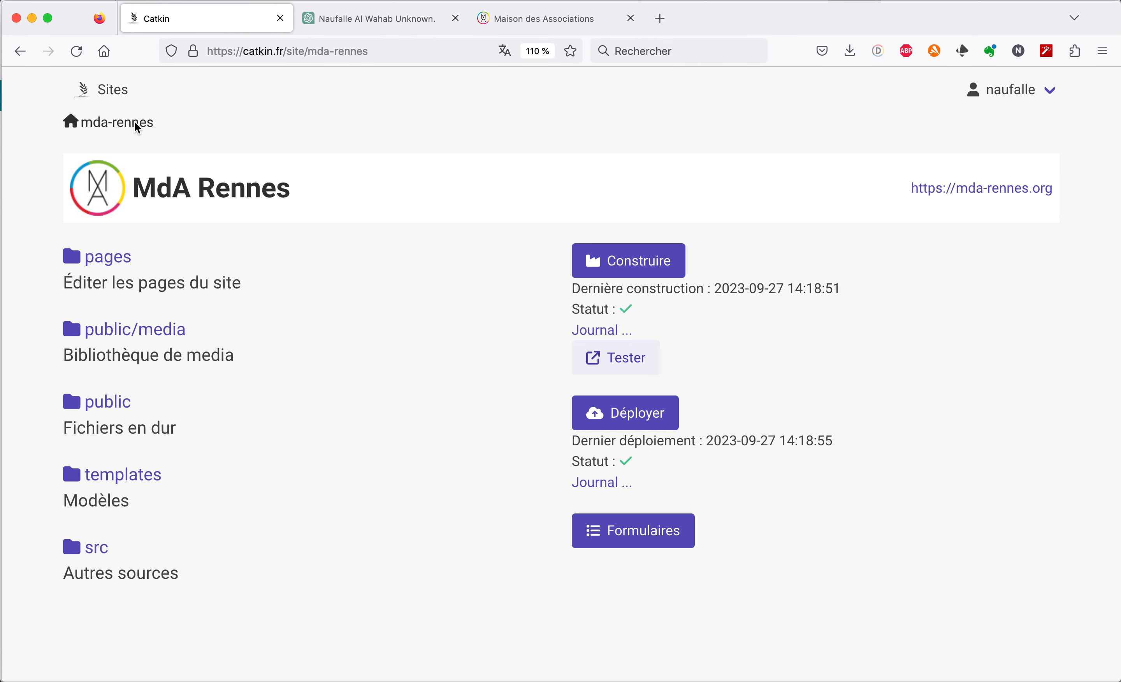
{"action": "left_click", "coordinate": [114, 255]}
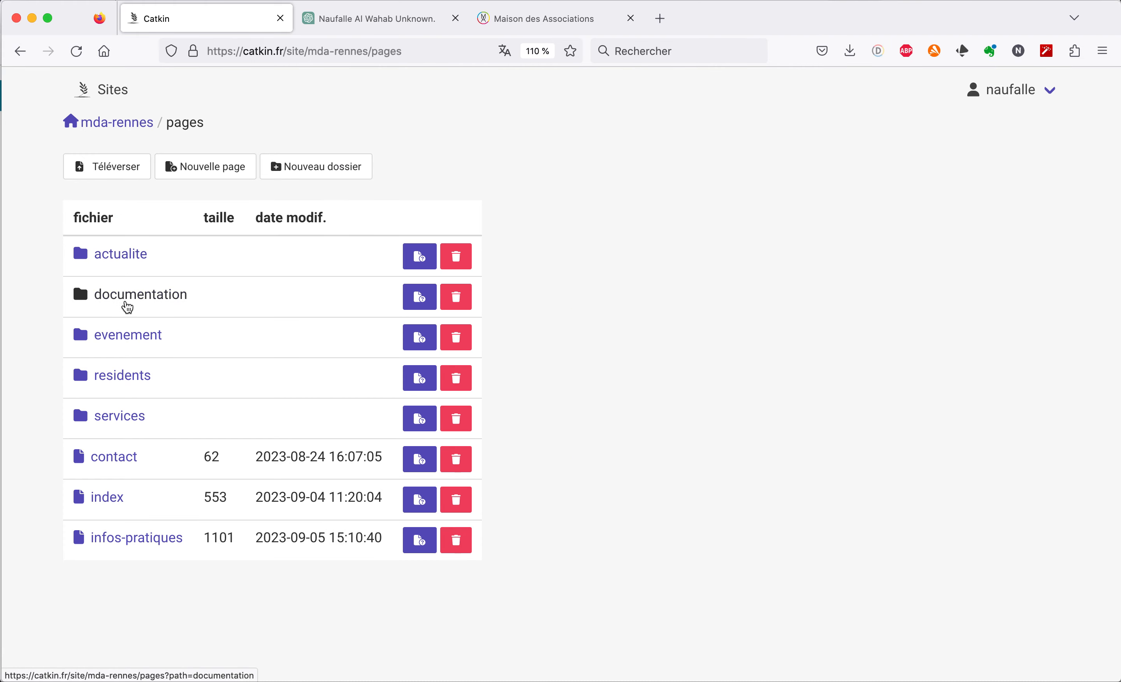
{"action": "left_click", "coordinate": [123, 342]}
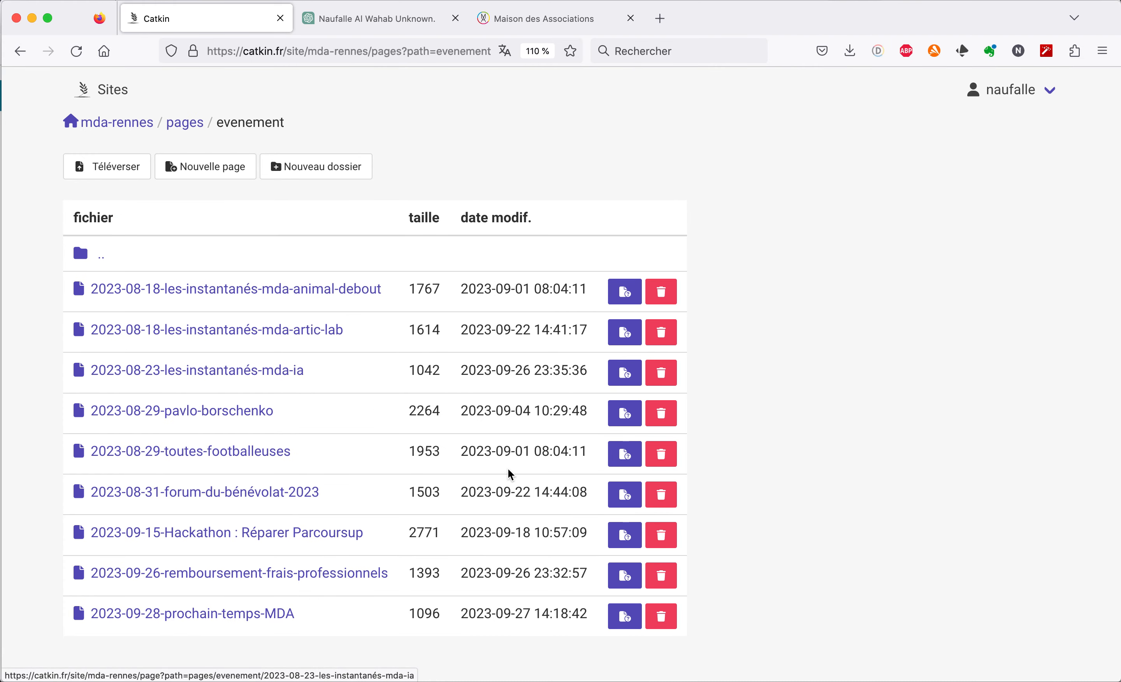
{"action": "left_click", "coordinate": [663, 616]}
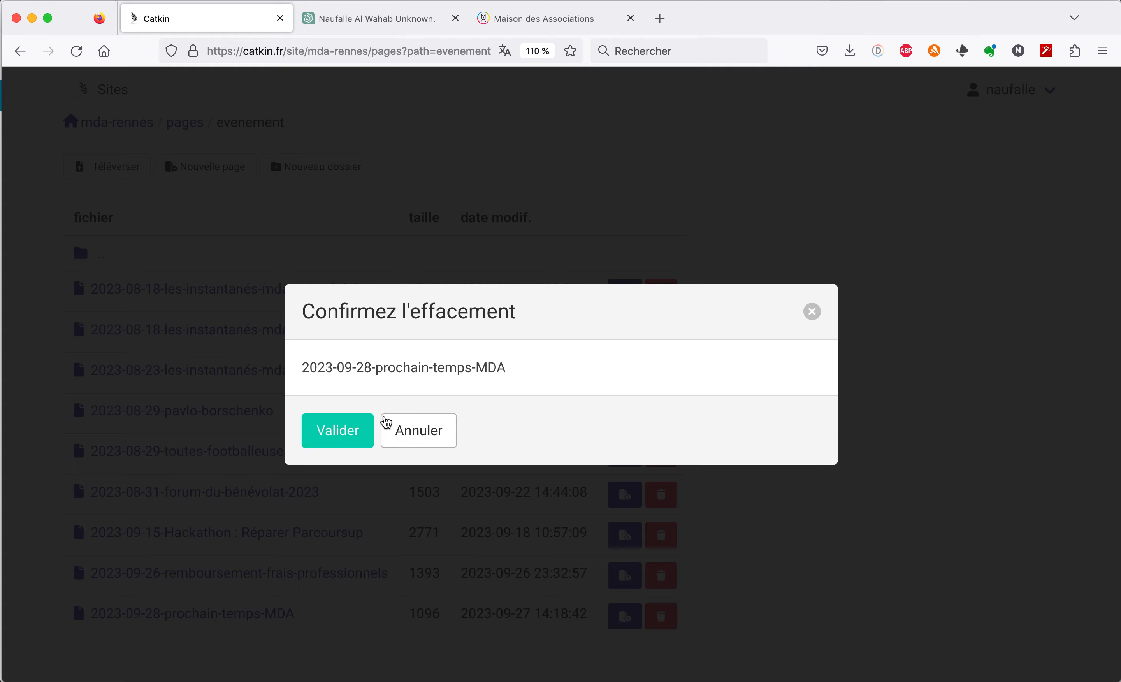
{"action": "left_click", "coordinate": [339, 432]}
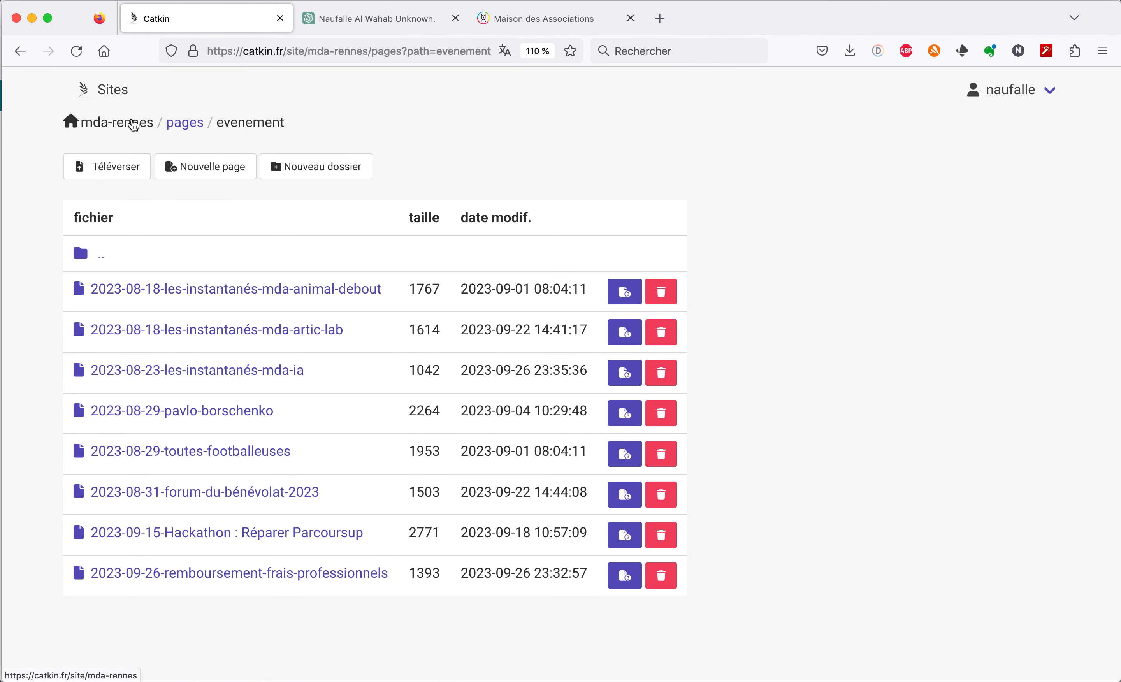
Rebuild and redeploy the mda-rennes site after the event page deletion.
{"action": "left_click", "coordinate": [129, 128]}
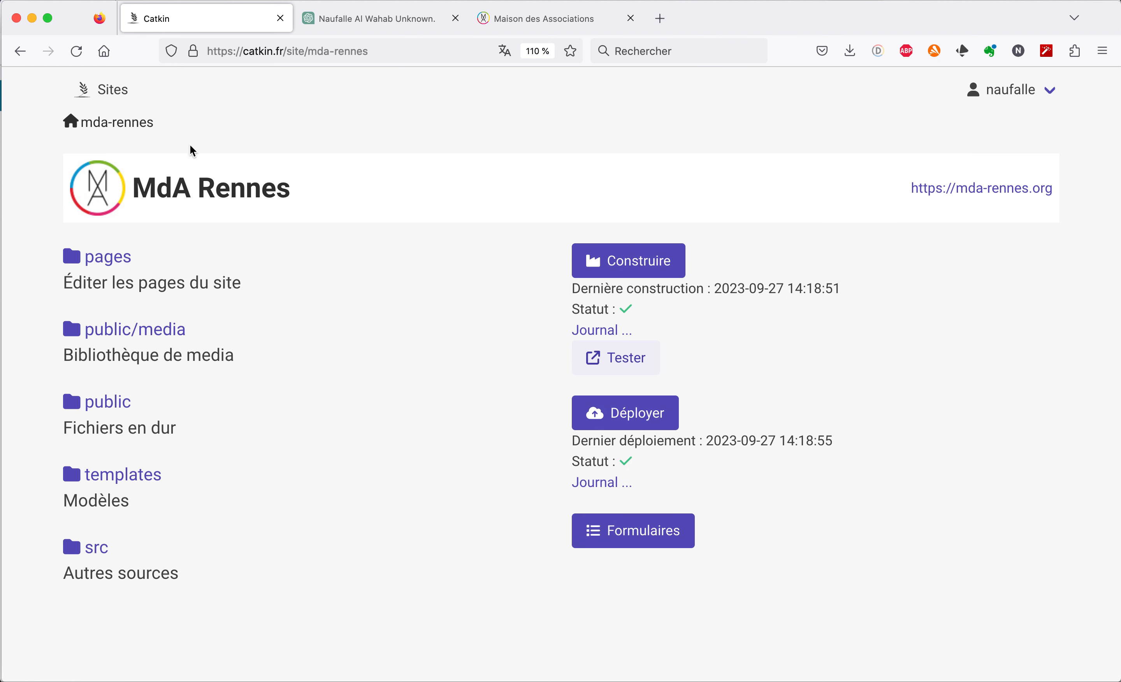
{"action": "left_click", "coordinate": [628, 263]}
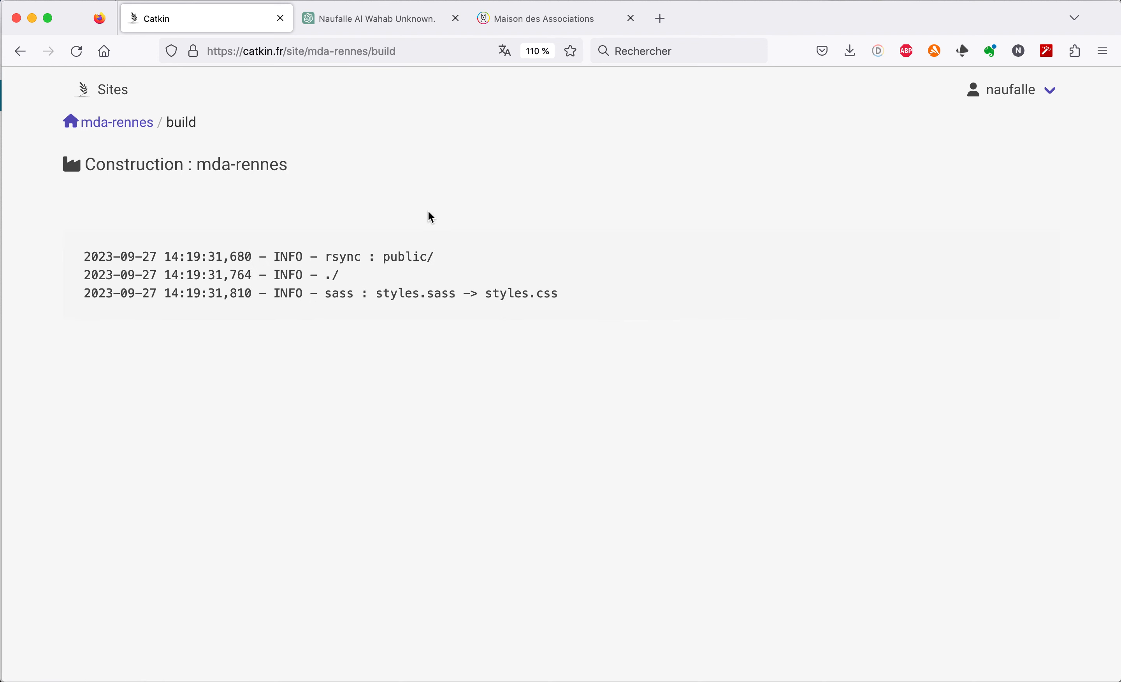
{"action": "left_click", "coordinate": [225, 297]}
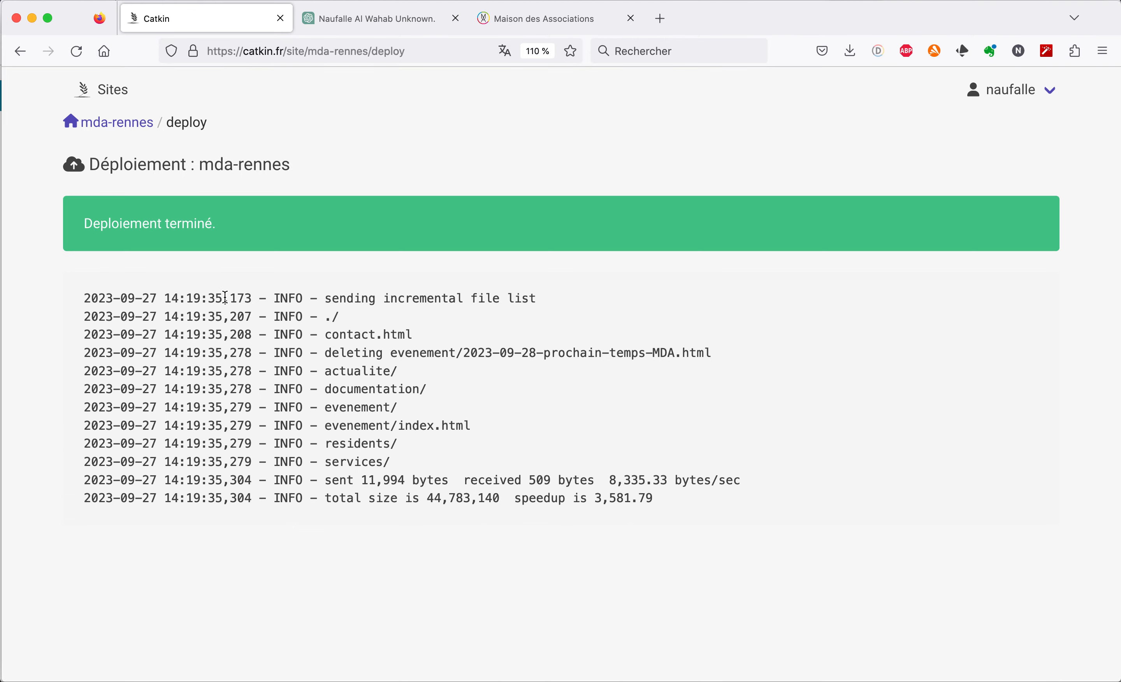
Check the live mda-rennes.org events list for the deleted event "Prochain temps d'animation de la MDA".
{"action": "left_click", "coordinate": [523, 20]}
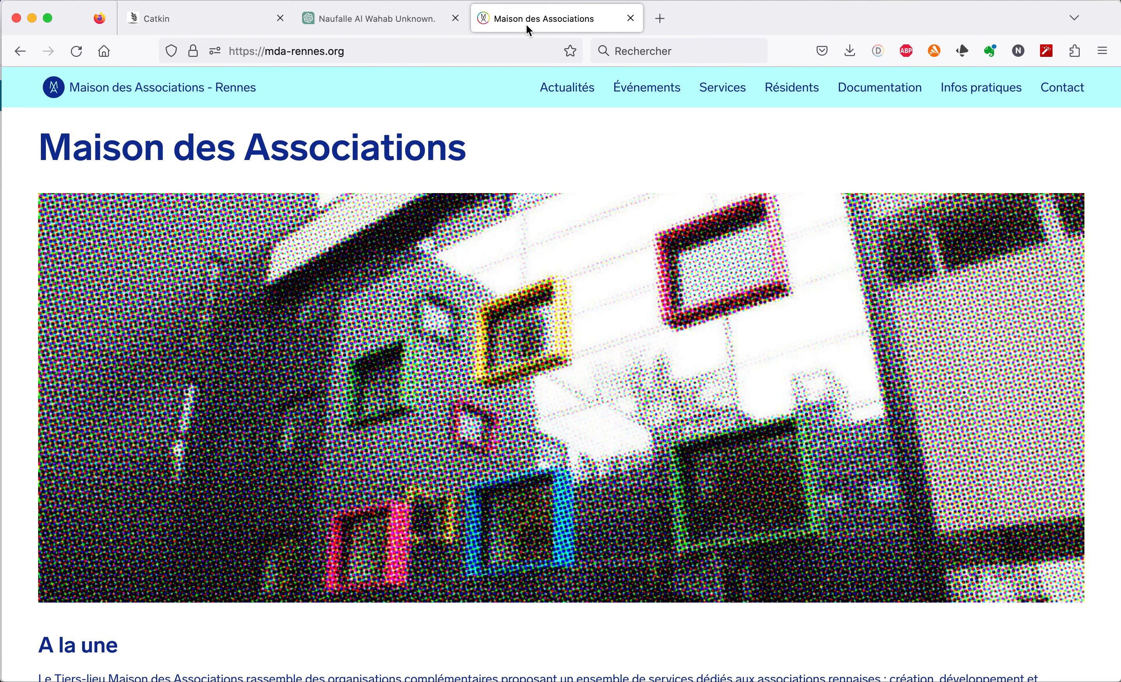
{"action": "left_click", "coordinate": [644, 89]}
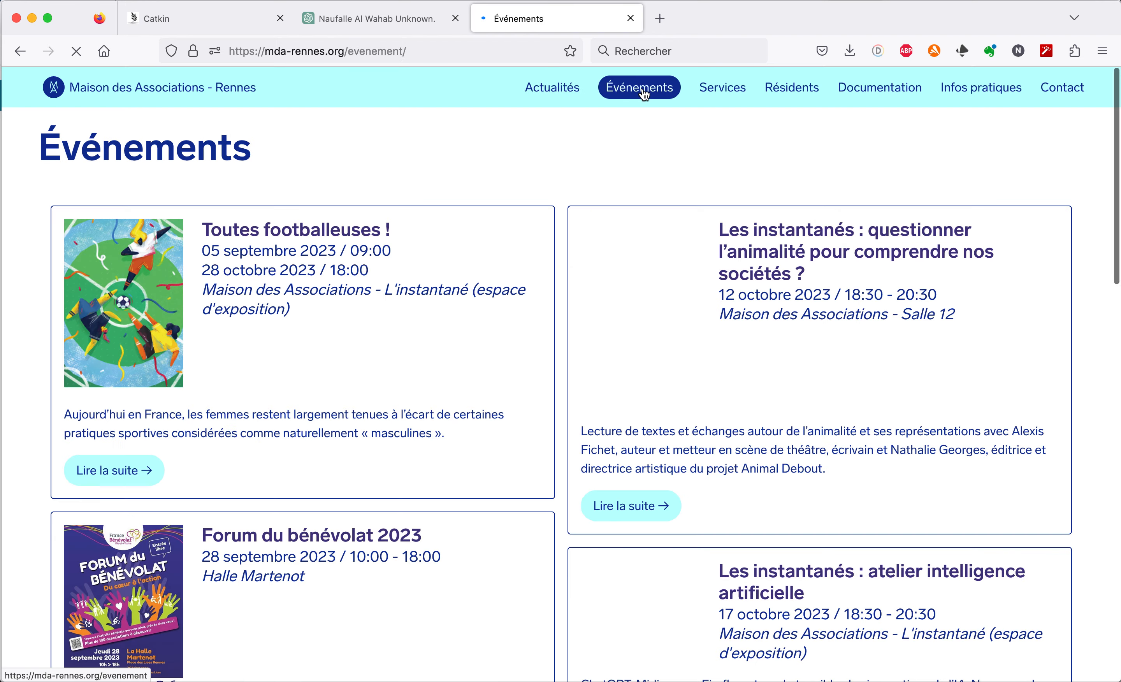
{"action": "scroll", "coordinate": [567, 301], "scroll_direction": "down", "scroll_amount": 20}
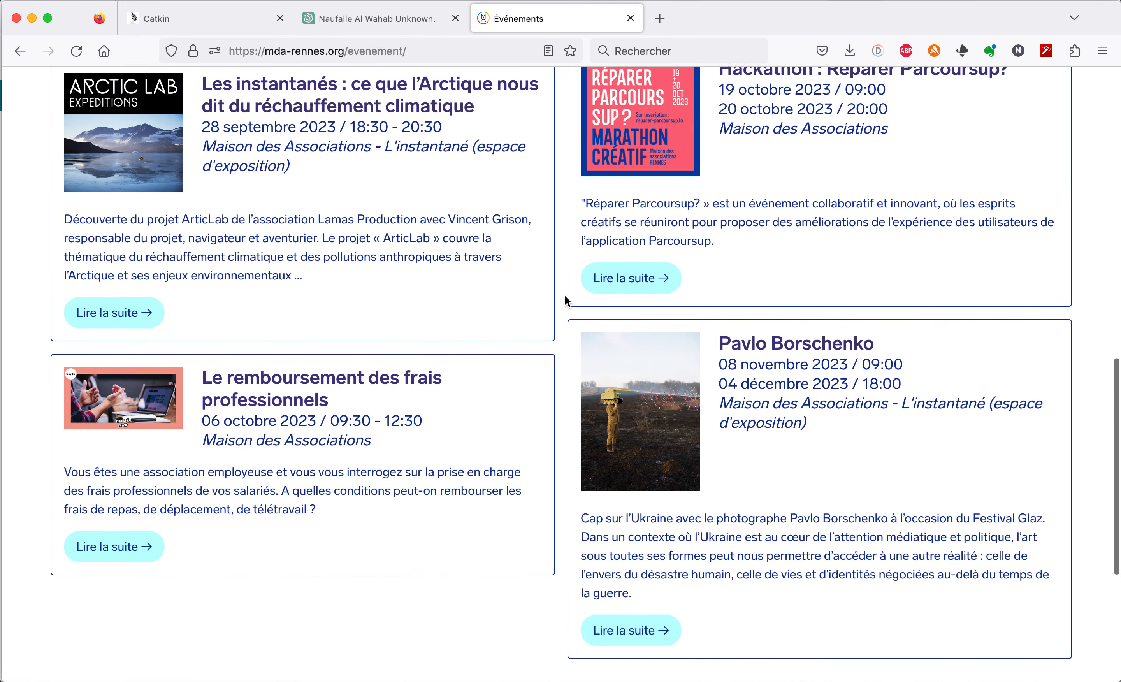
{"action": "scroll", "coordinate": [566, 301], "scroll_direction": "up", "scroll_amount": 20}
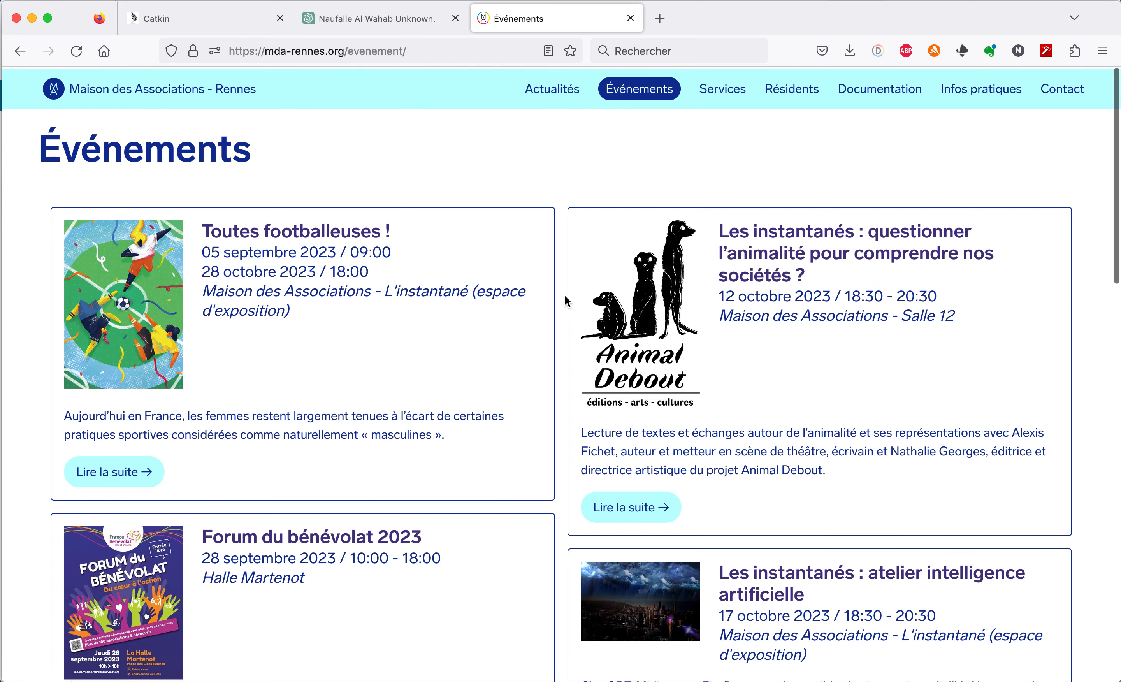
Back in Catkin, delete the image articlab-31.jpg from the public/media library of mda-rennes.
{"action": "left_click", "coordinate": [214, 26]}
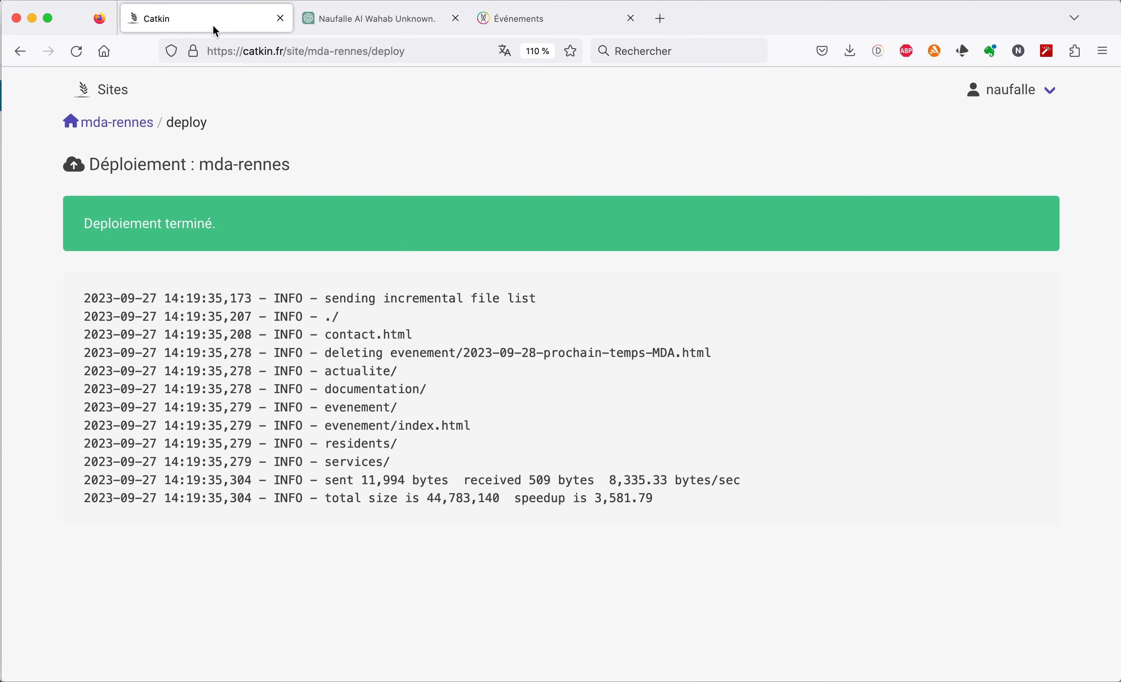
{"action": "left_click", "coordinate": [113, 123]}
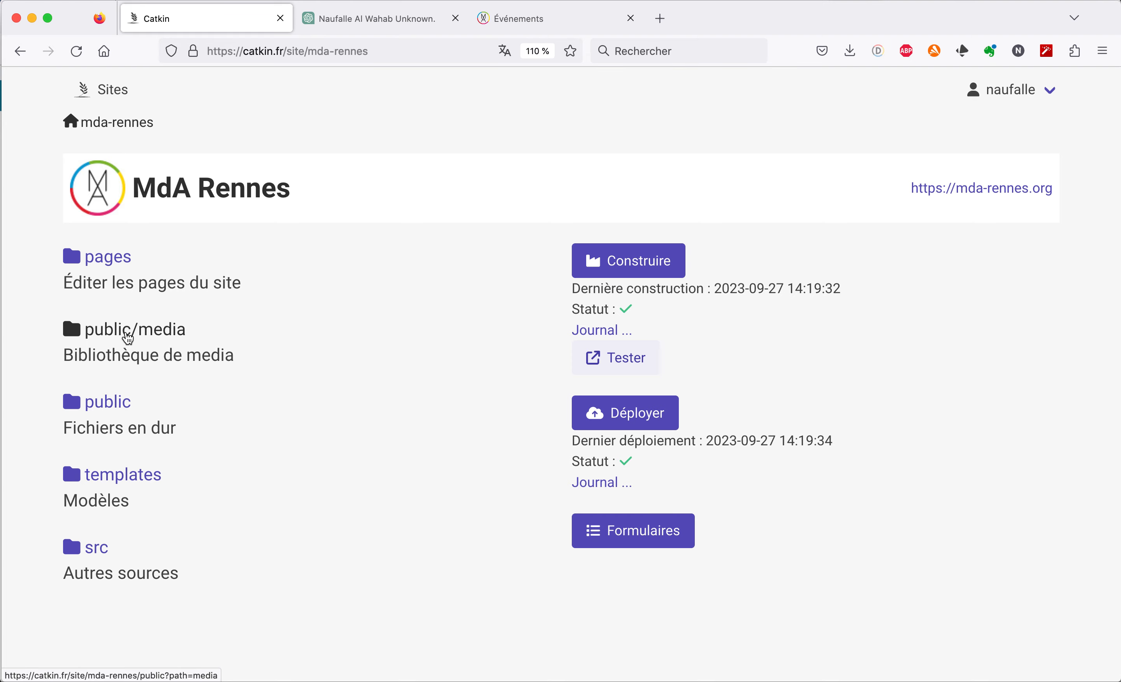
{"action": "left_click", "coordinate": [126, 337]}
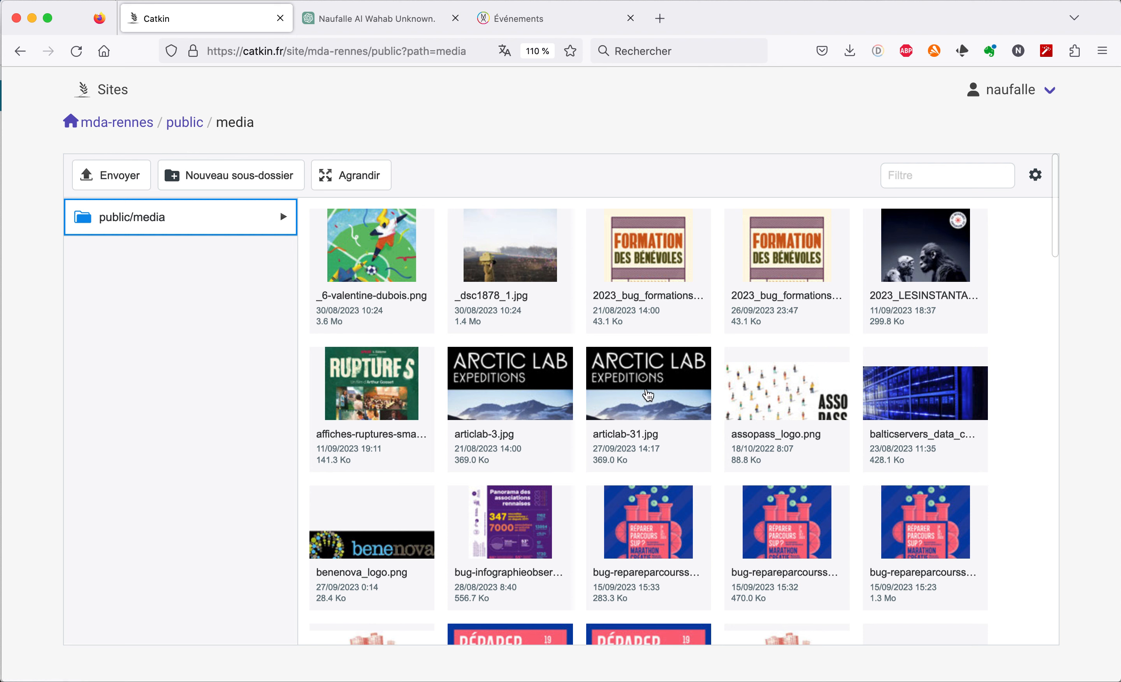
{"action": "left_click", "coordinate": [629, 407]}
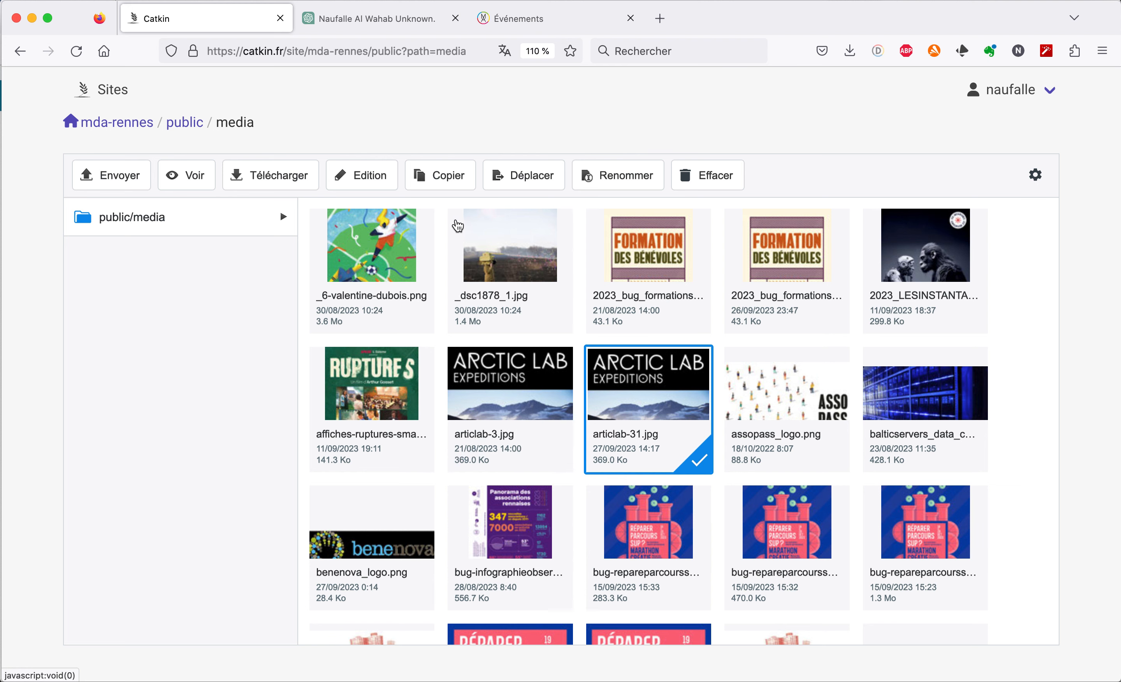
{"action": "left_click", "coordinate": [711, 184]}
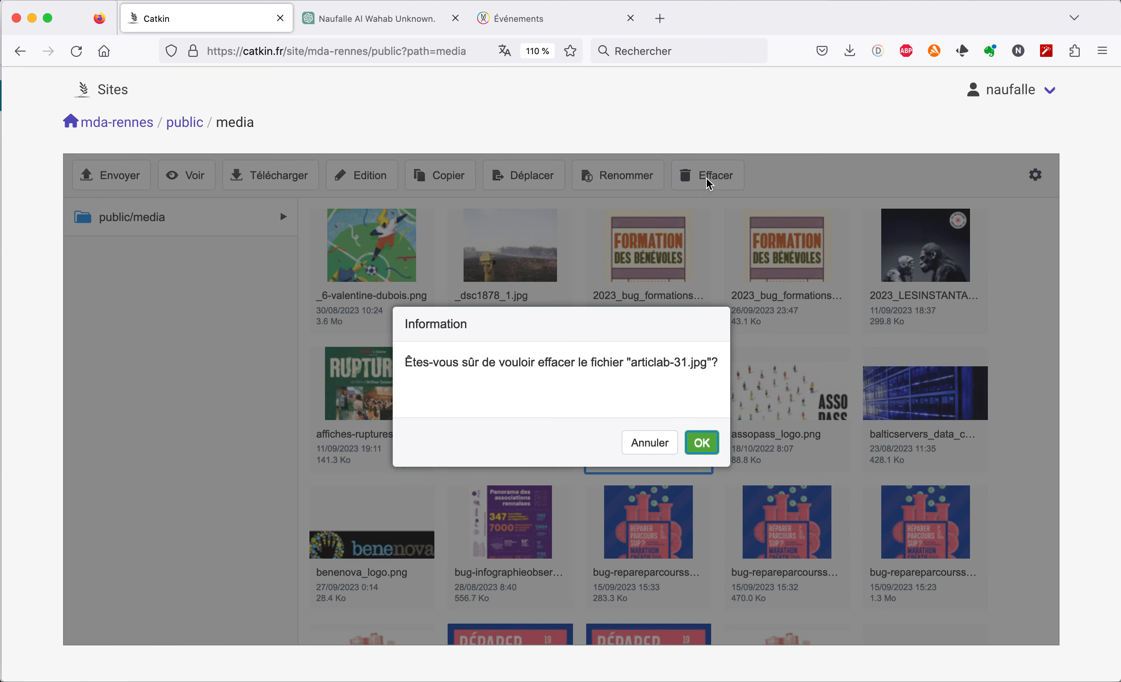
{"action": "left_click", "coordinate": [706, 447]}
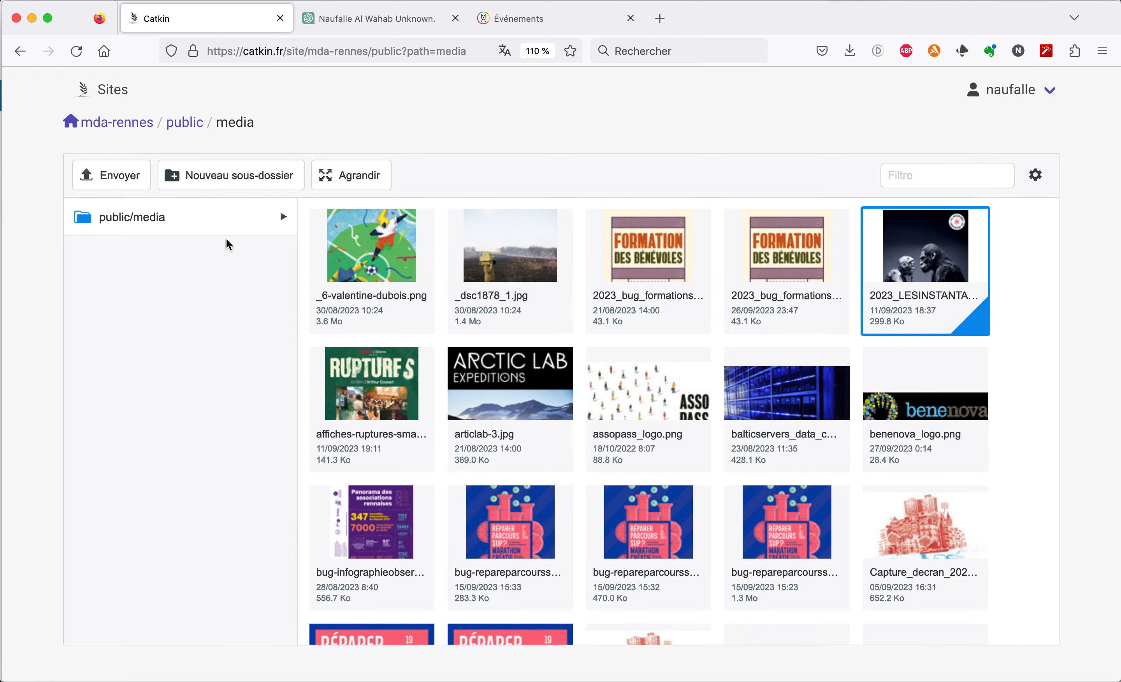
Upload the image AB MDA.jpg from the Contenus Site MDA folder to the public/media library.
{"action": "left_click", "coordinate": [121, 177]}
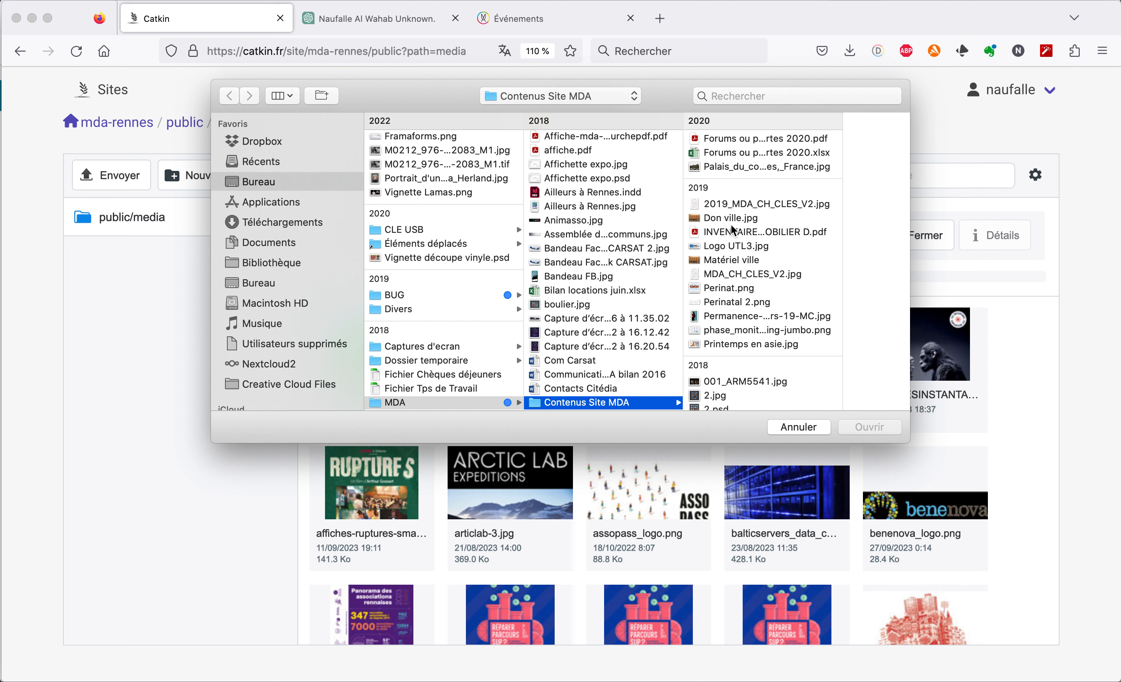
{"action": "scroll", "coordinate": [751, 304], "scroll_direction": "down", "scroll_amount": 10}
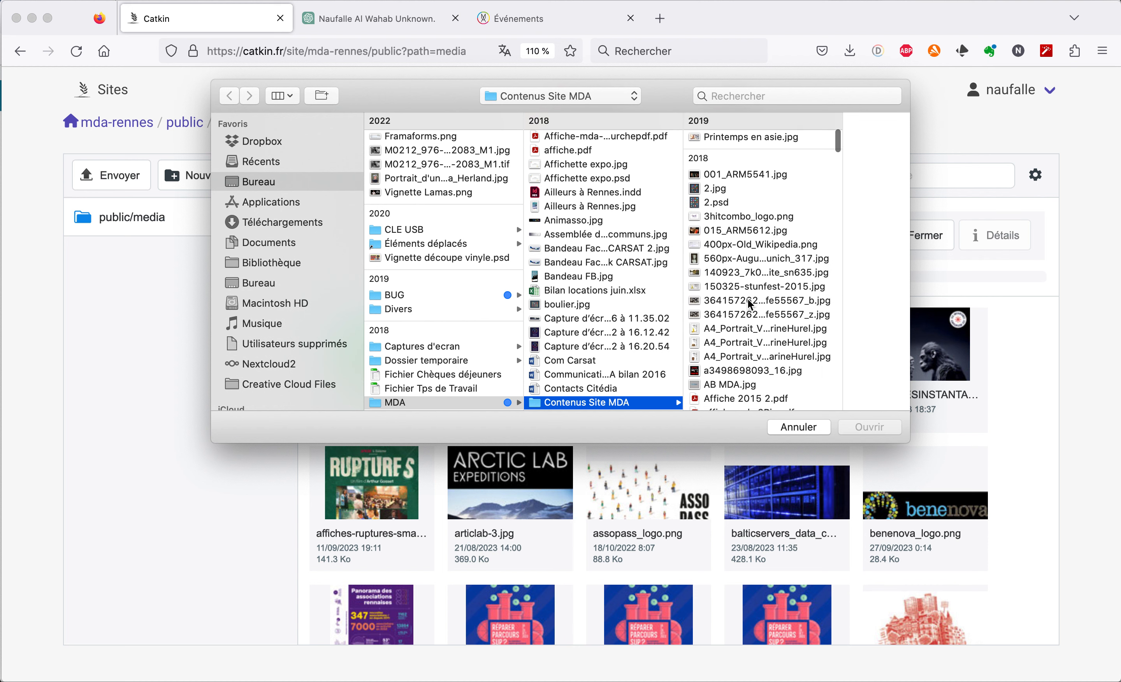
{"action": "scroll", "coordinate": [751, 305], "scroll_direction": "up", "scroll_amount": 3}
{"action": "scroll", "coordinate": [750, 305], "scroll_direction": "down", "scroll_amount": 6}
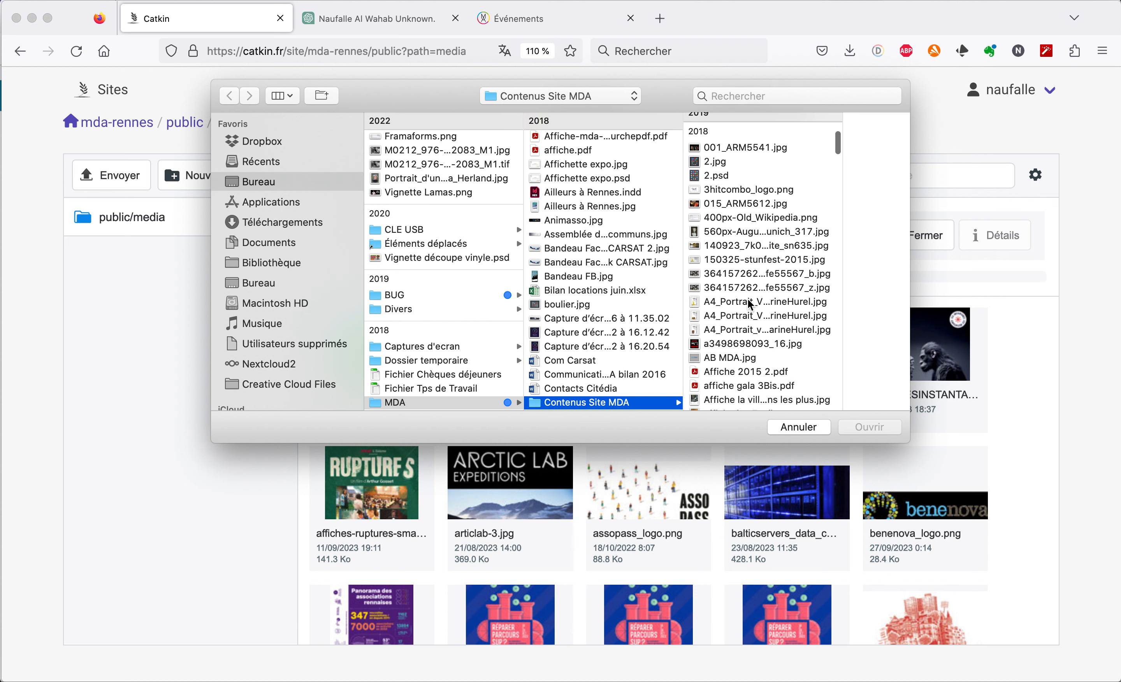
{"action": "left_click", "coordinate": [723, 359]}
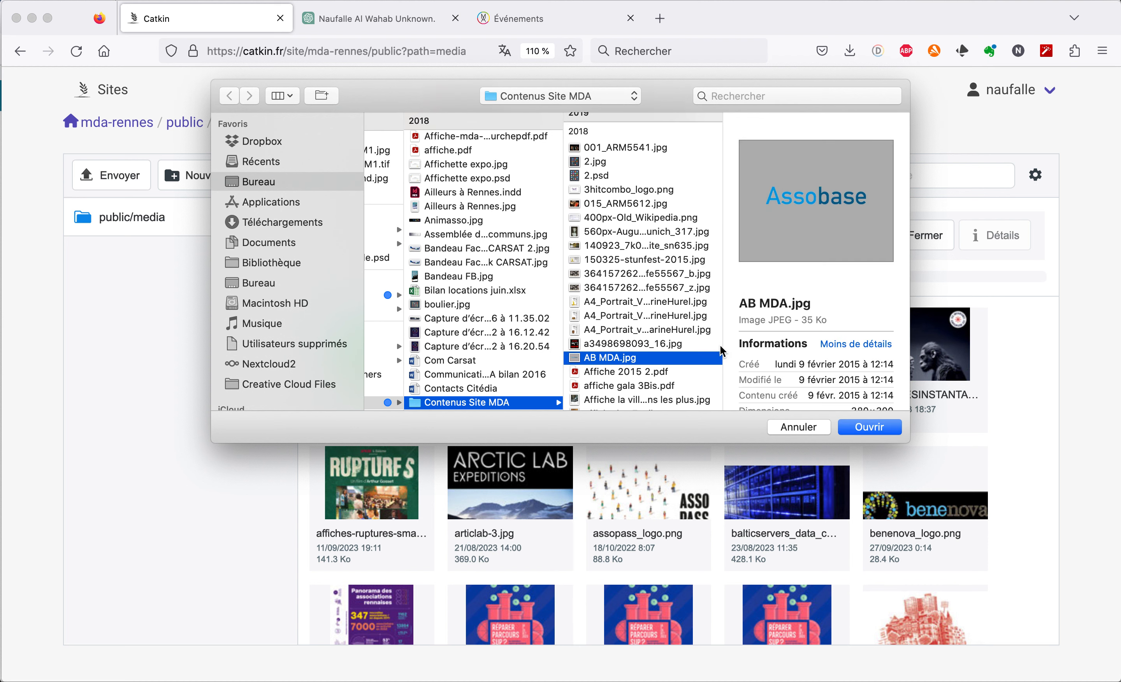
{"action": "left_click", "coordinate": [871, 430]}
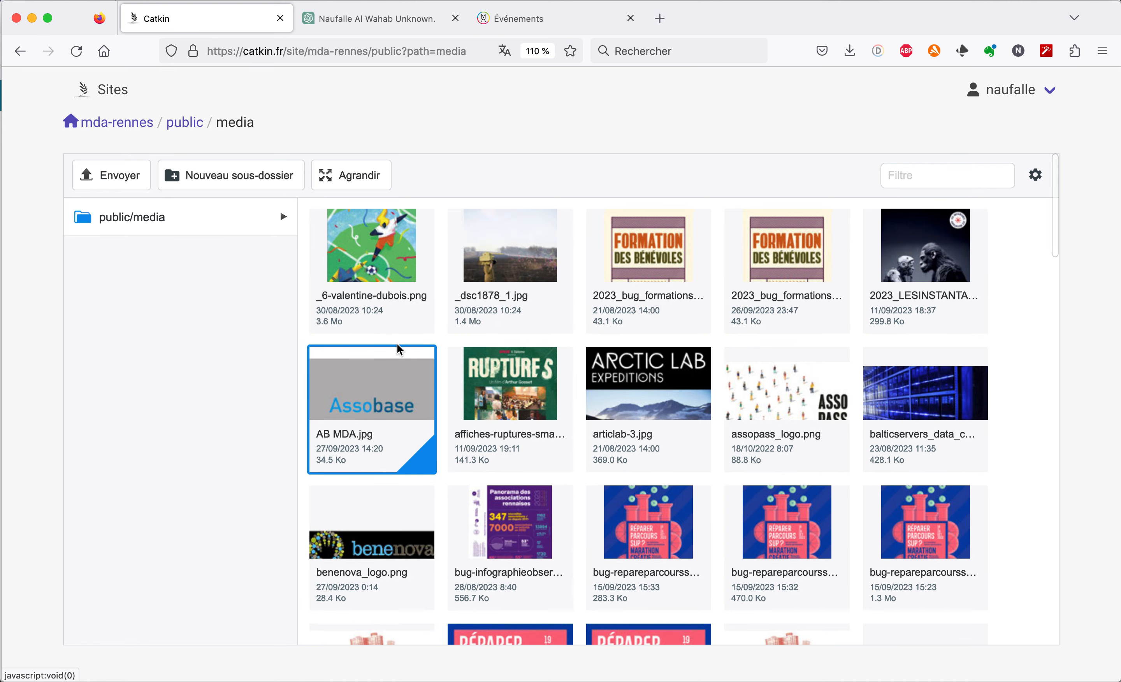
Browse the documentation subfolder of public/media, then leave the media library for the mda-rennes site overview.
{"action": "left_click", "coordinate": [174, 219]}
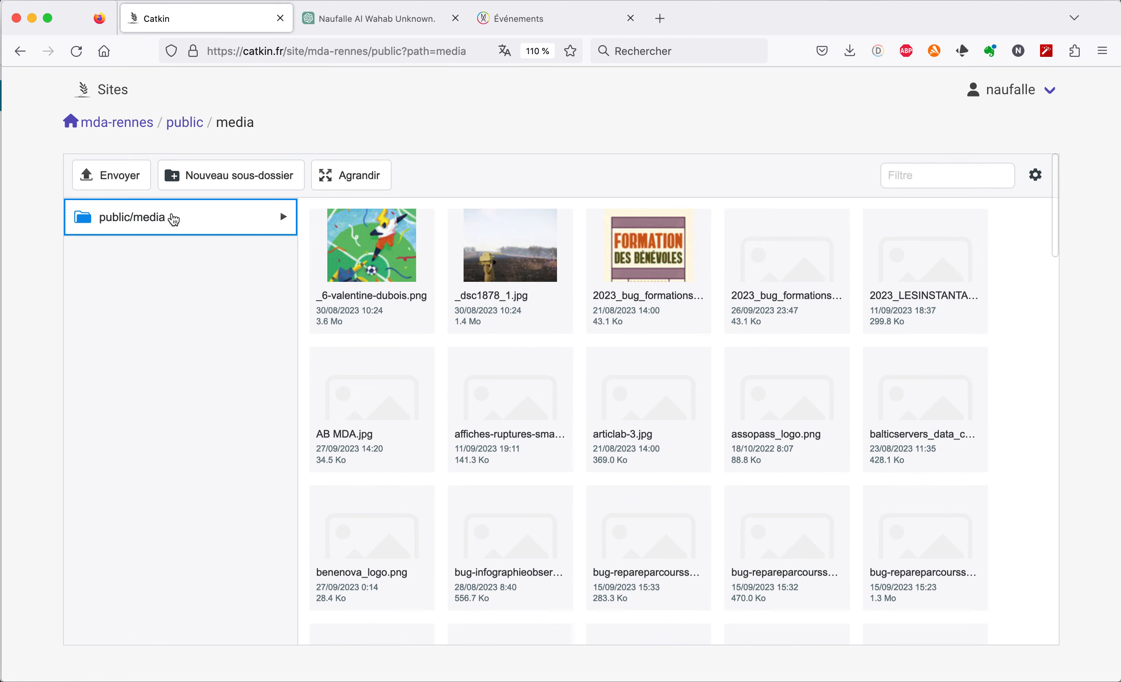
{"action": "left_click", "coordinate": [283, 219]}
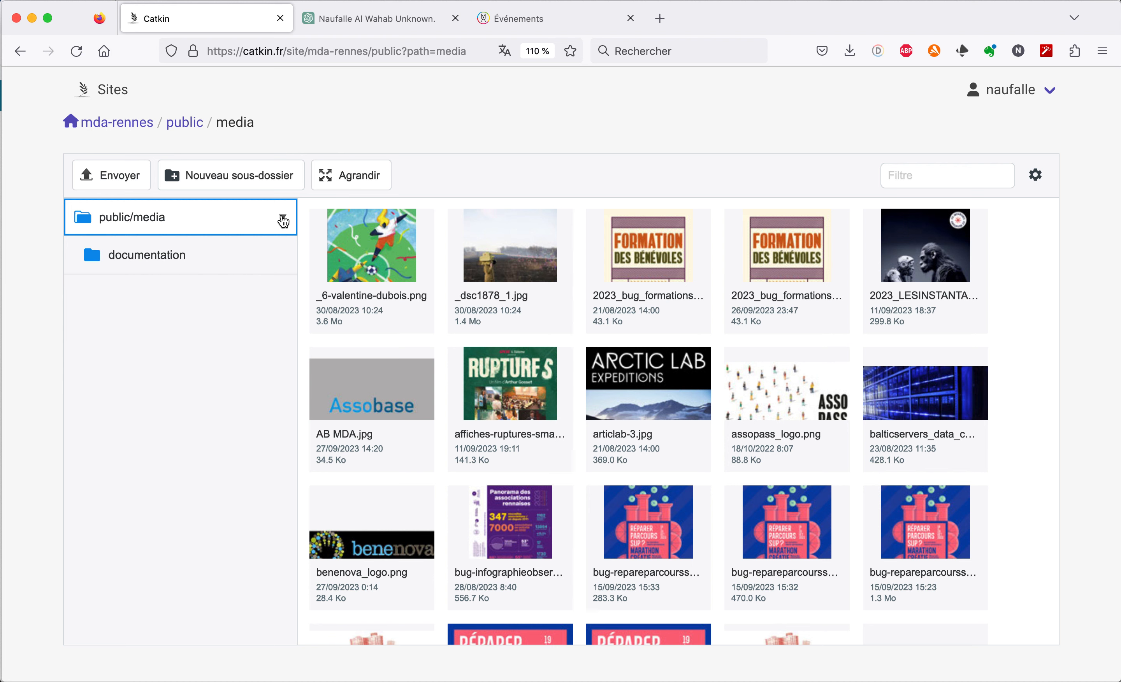
{"action": "left_click", "coordinate": [155, 256]}
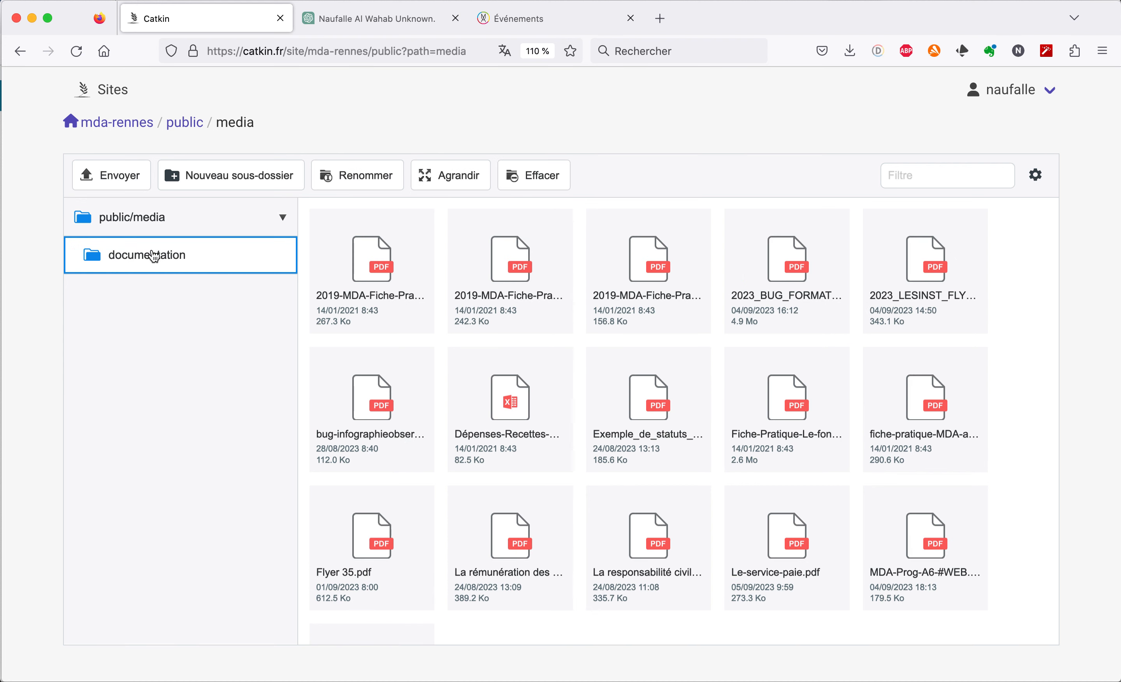
{"action": "left_click", "coordinate": [150, 220]}
{"action": "left_click", "coordinate": [156, 257]}
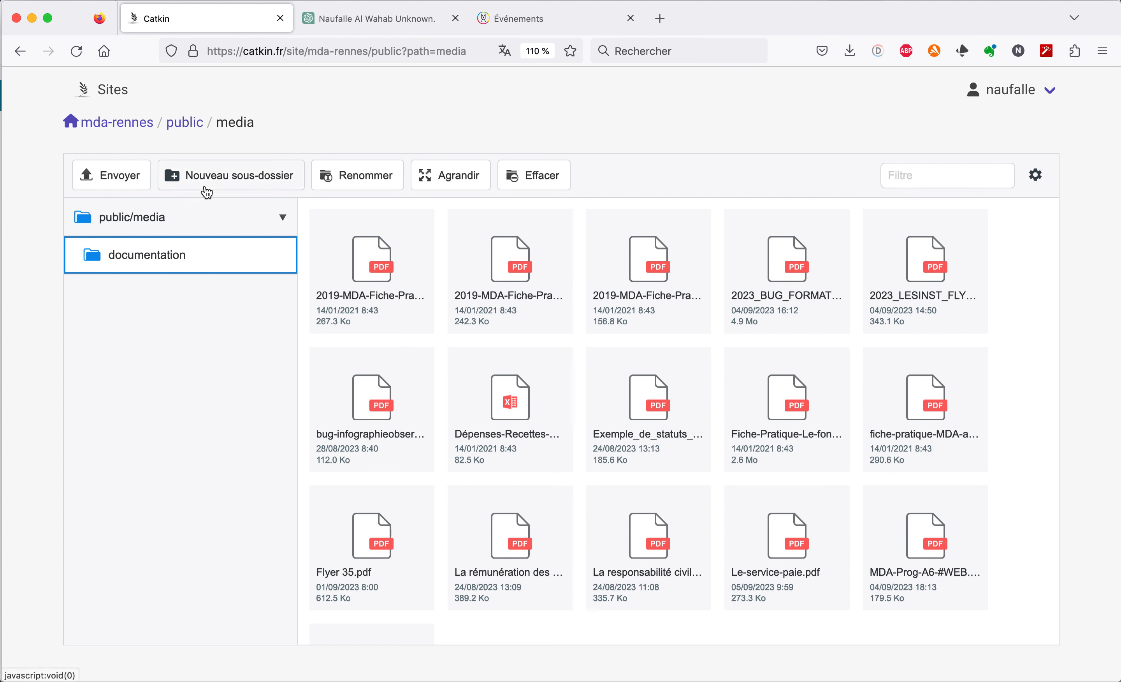
{"action": "left_click", "coordinate": [129, 128]}
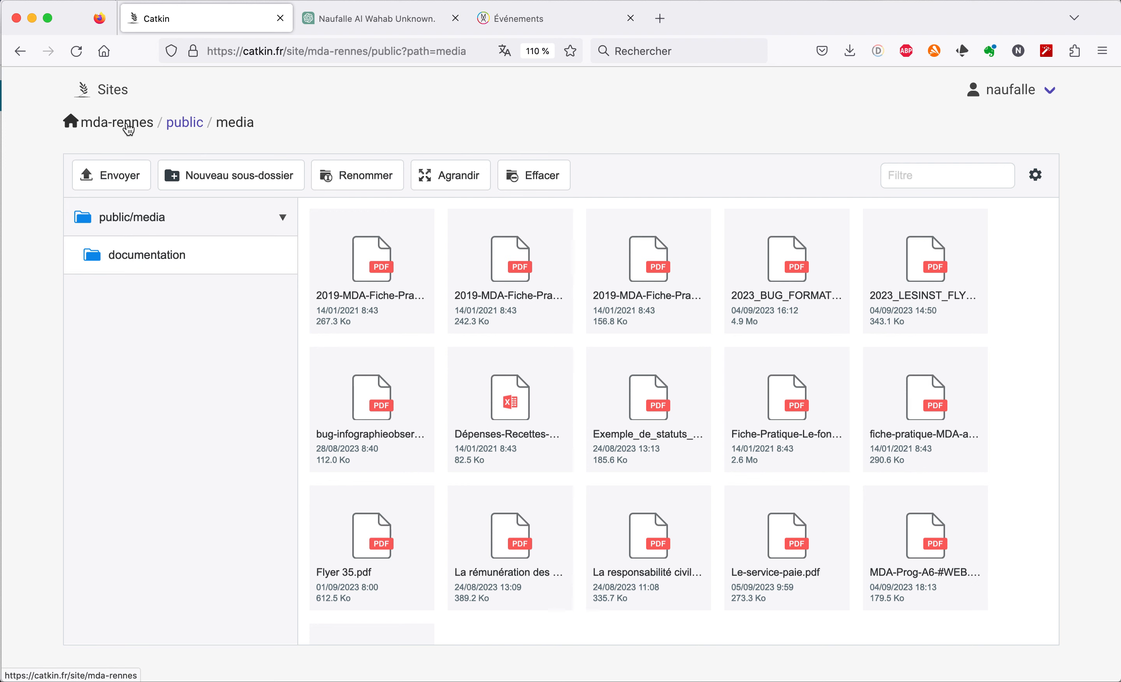